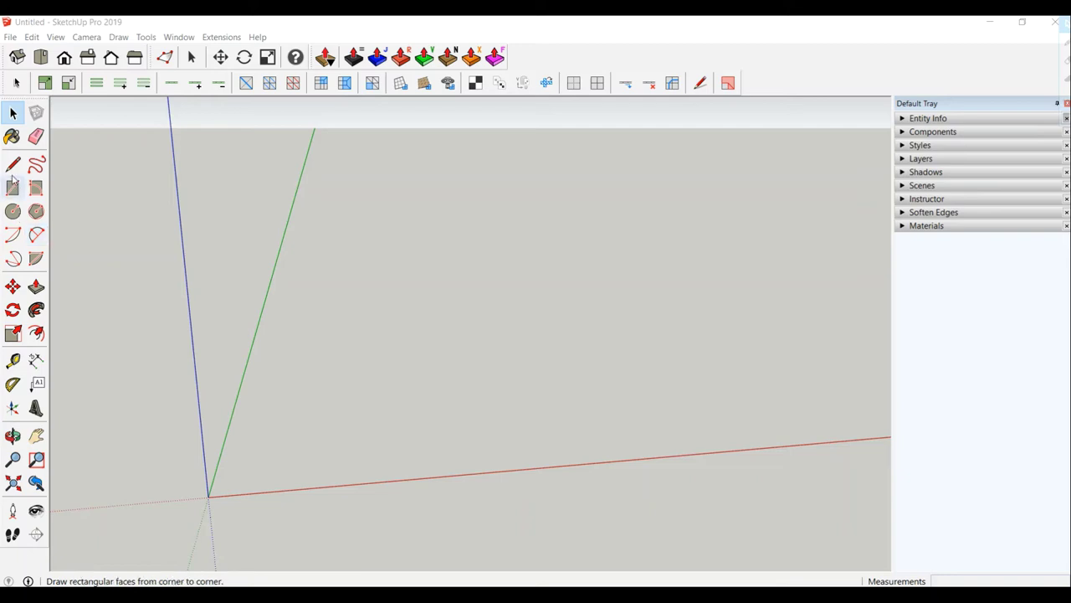
Draw a single 15 cm straight line
left_click(12, 165)
left_click(262, 447)
type("15")
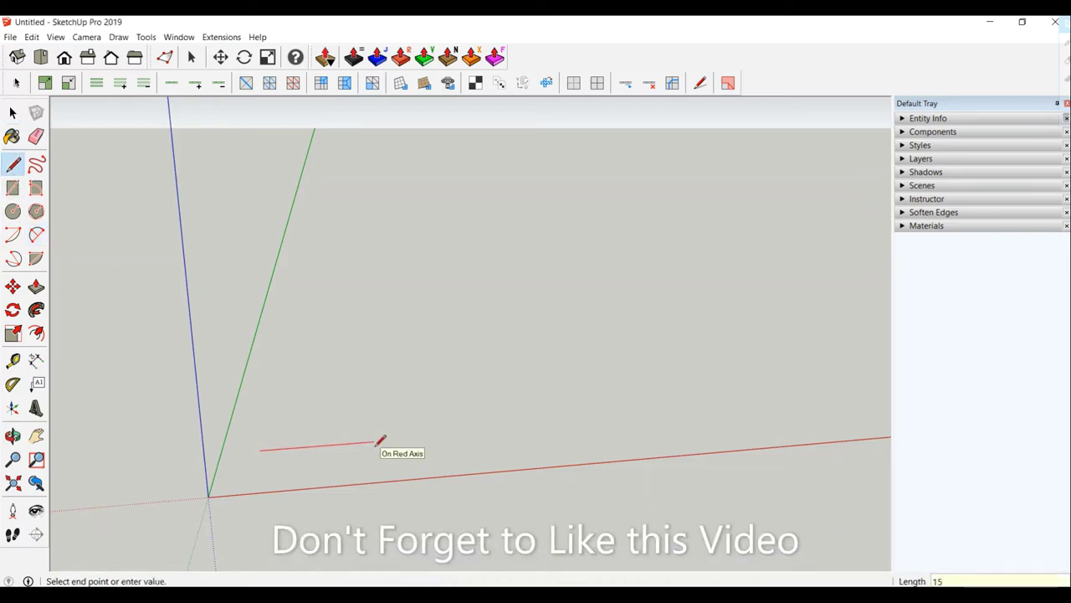
key("Return")
scroll(285, 443, "up", 2)
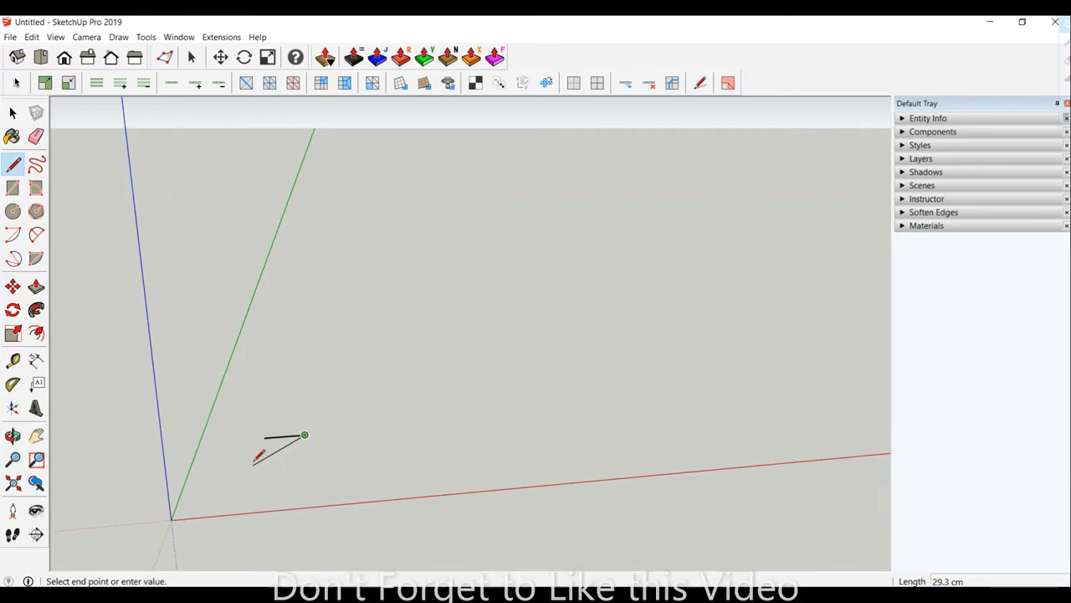
scroll(301, 433, "up", 2)
left_click(13, 112)
scroll(290, 466, "up", 2)
middle_click_drag(289, 467, 206, 314)
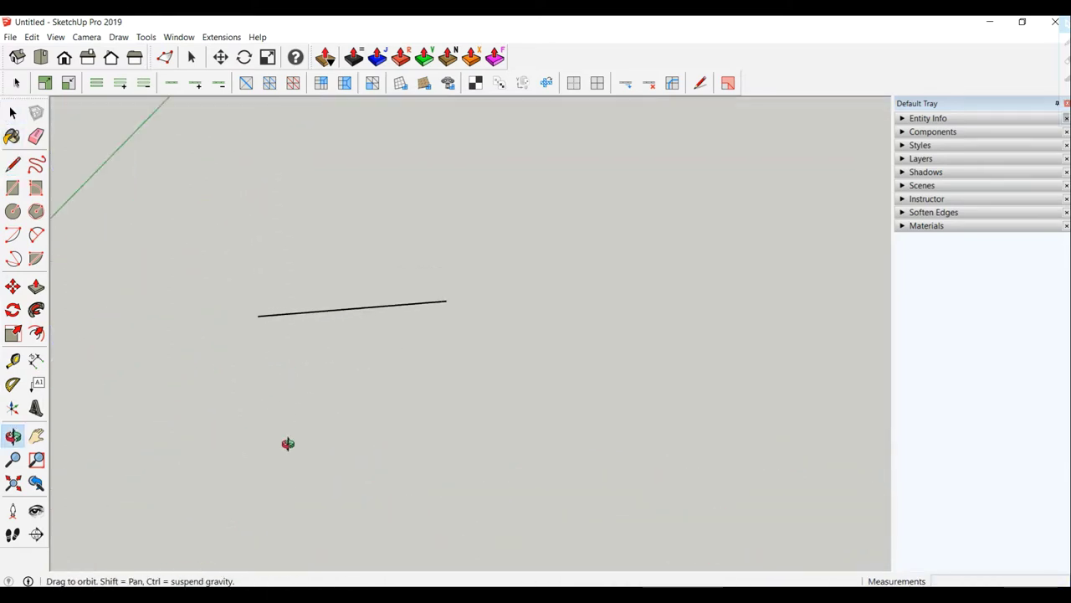
scroll(226, 301, "up", 1)
mouse_move(472, 304)
middle_mouse_down()
mouse_move(383, 259)
mouse_move(393, 313)
middle_mouse_up()
Rotate-copy the line about its midpoint at 36° into an evenly spaced array of spokes
left_click(392, 311)
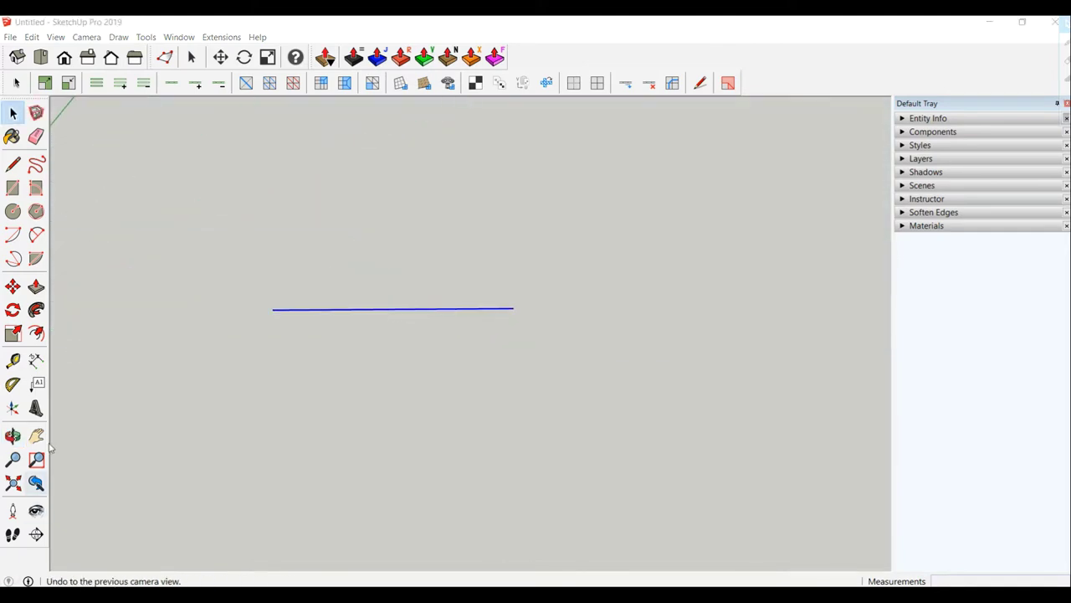
left_click(13, 310)
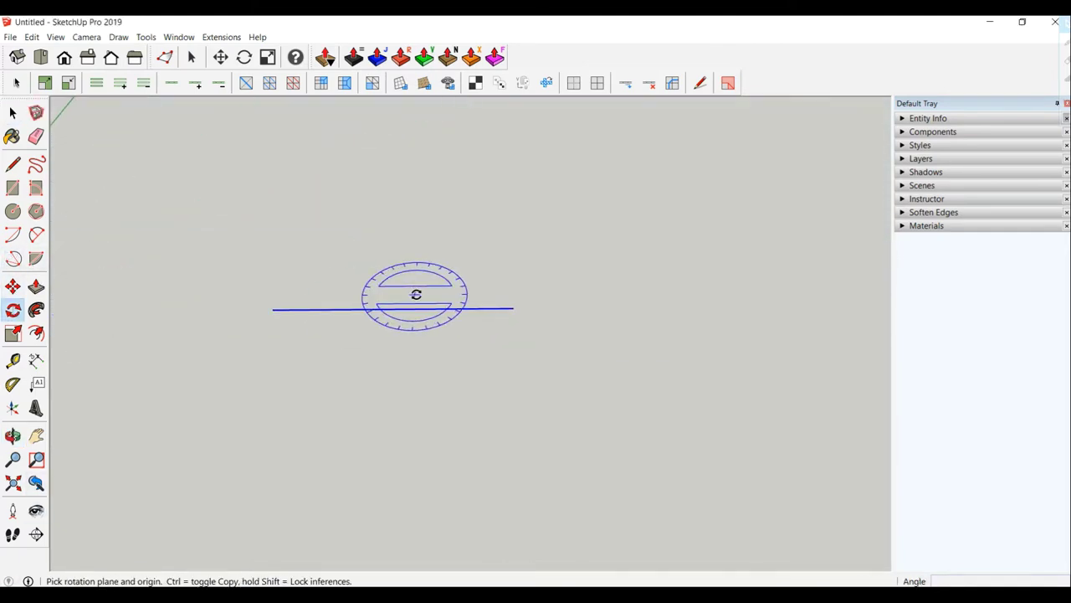
left_click(393, 308)
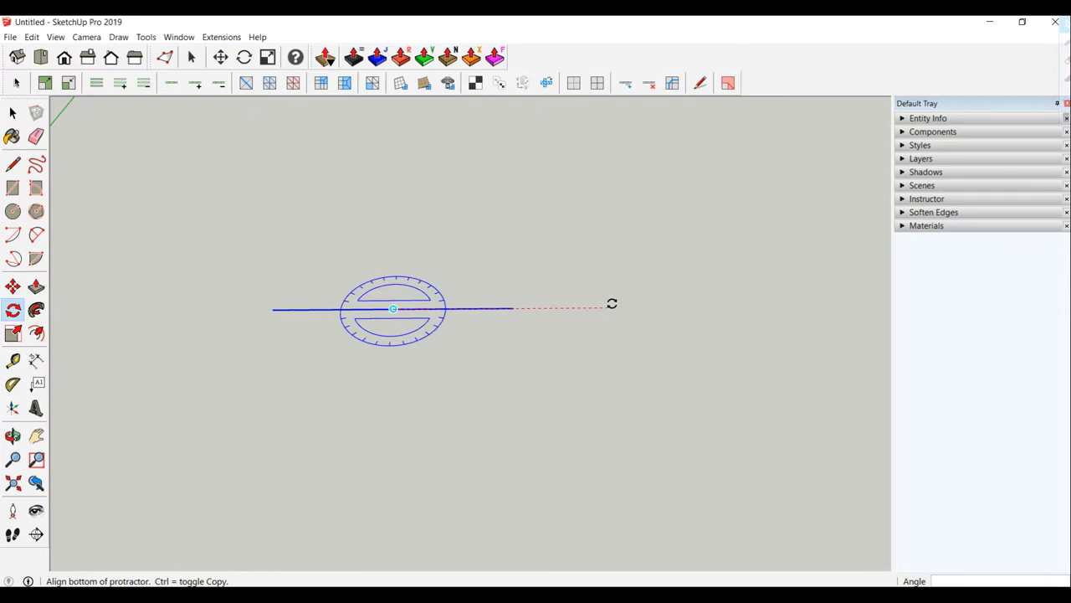
left_click(611, 304)
type("360")
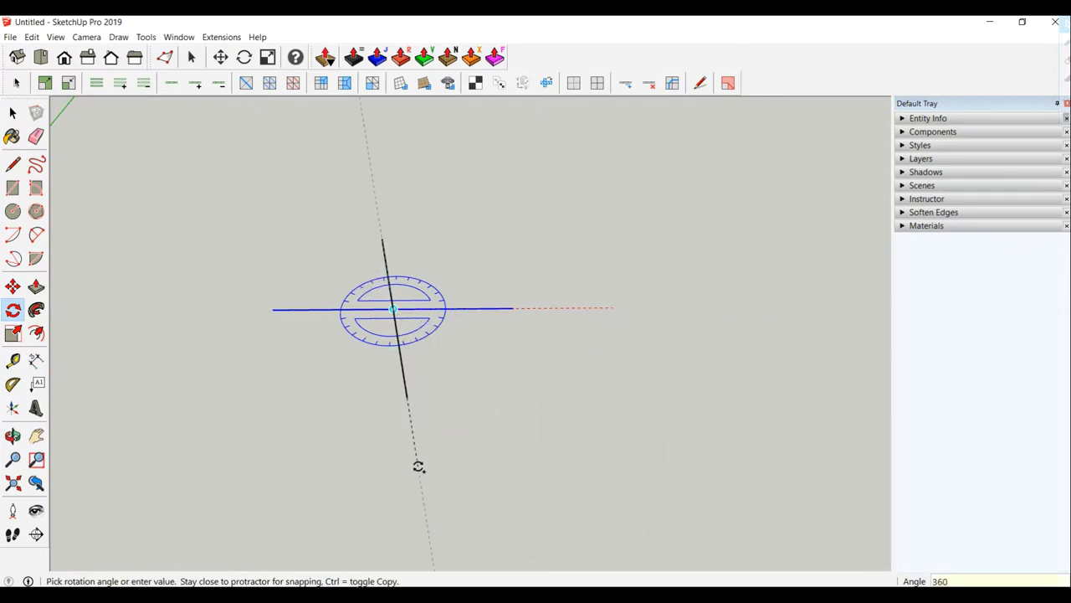
left_click(418, 466)
type("/7")
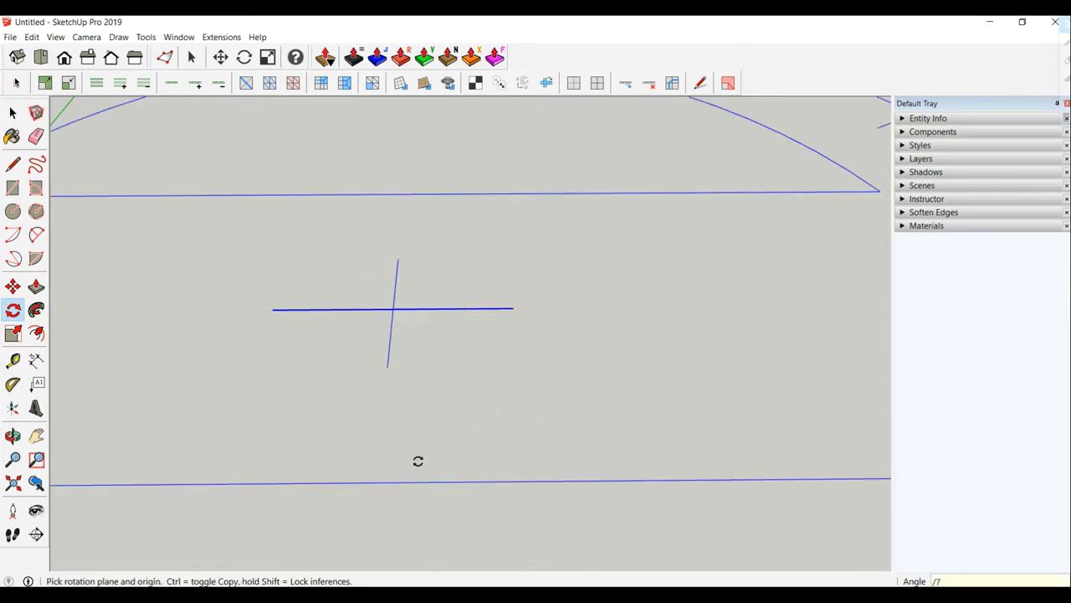
key("Return")
left_click(12, 112)
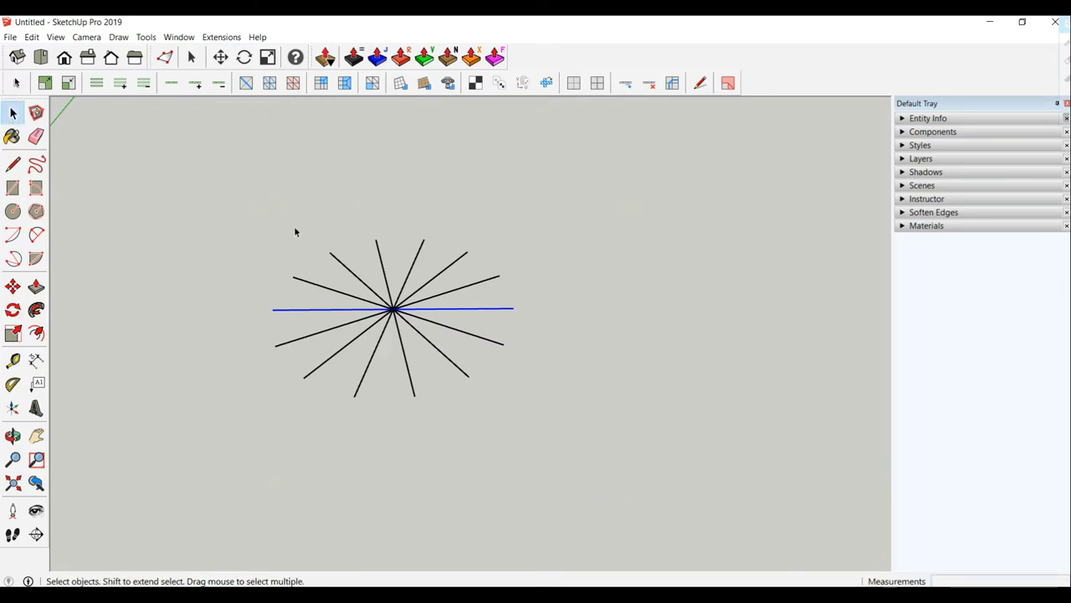
left_click(279, 210)
middle_click_drag(296, 231, 254, 335)
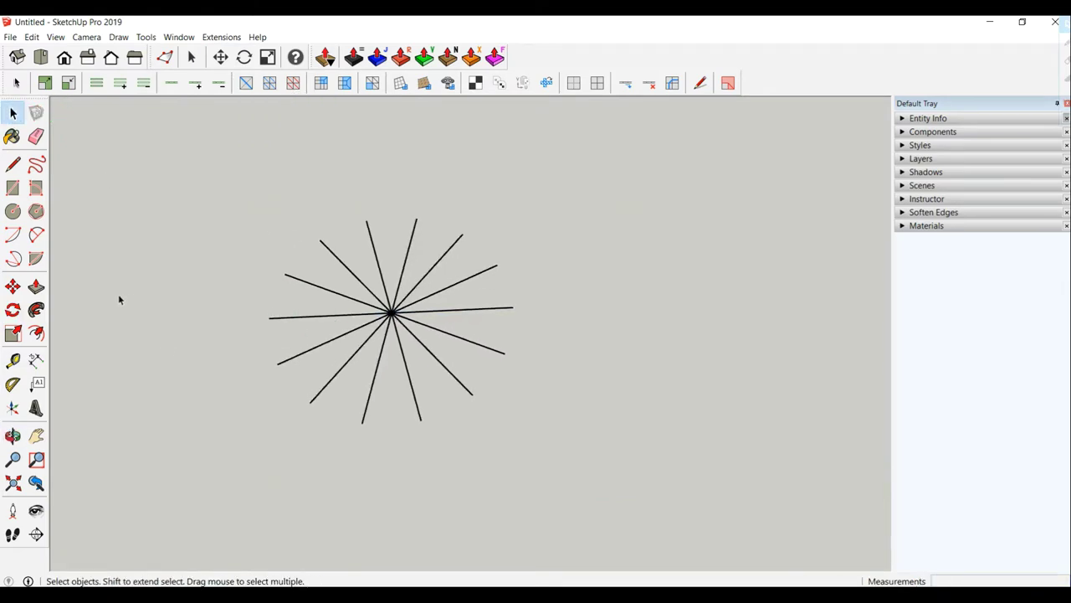
Draw a 14-sided polygon face of radius 6.5 centred on the spokes' hub
left_click(13, 211)
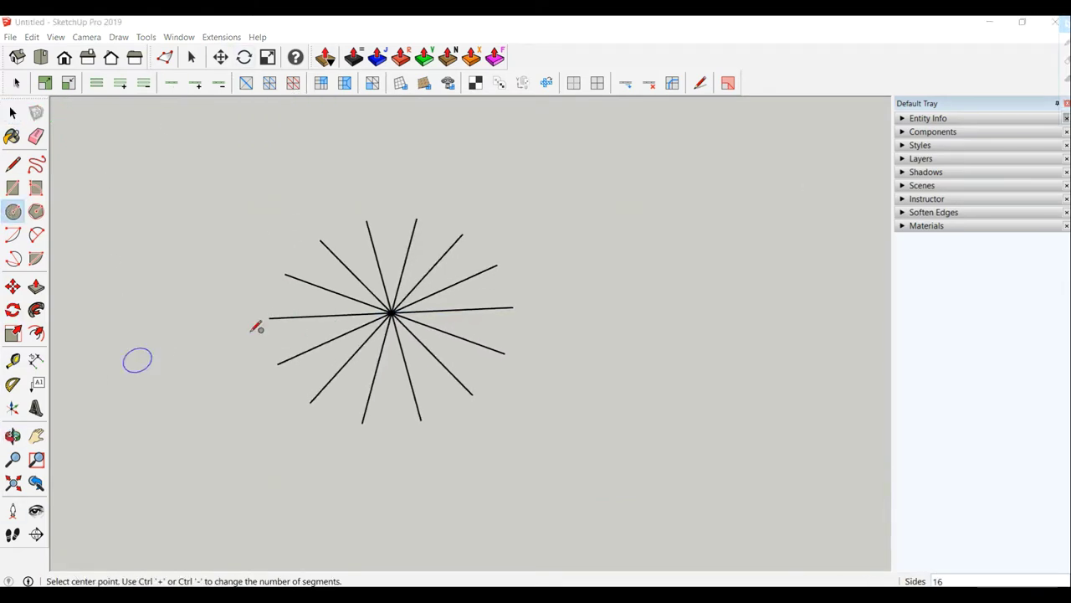
left_click(392, 313)
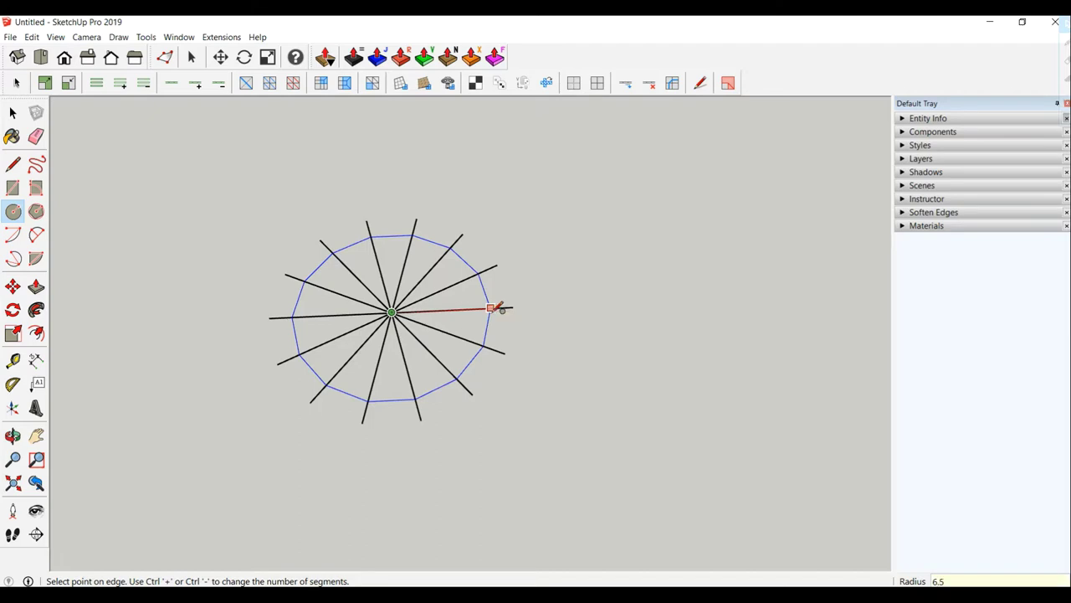
left_click(495, 308)
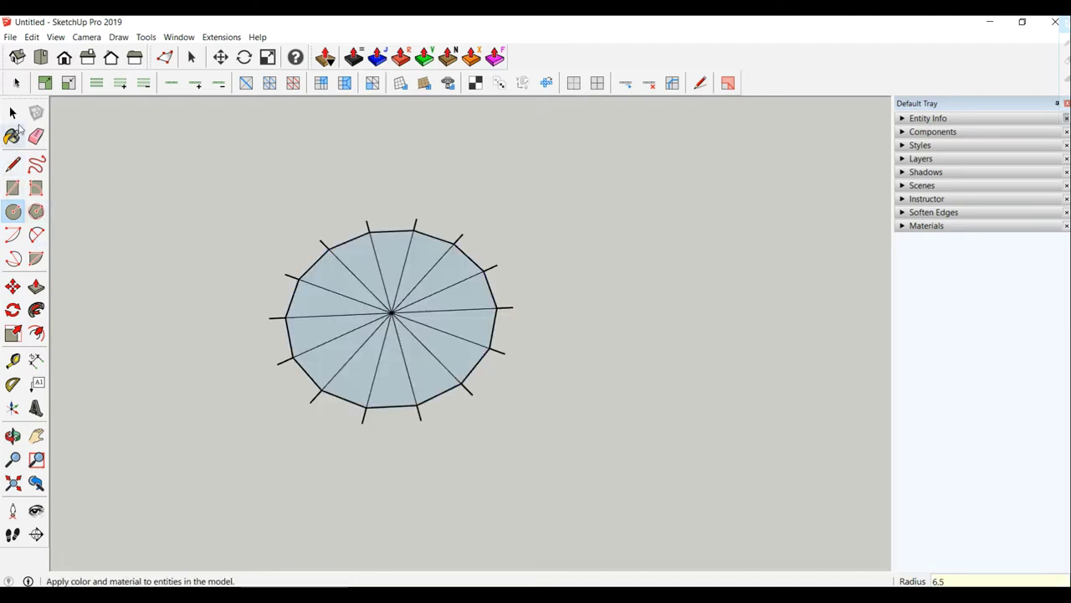
left_click(13, 112)
middle_click_drag(505, 375, 481, 310)
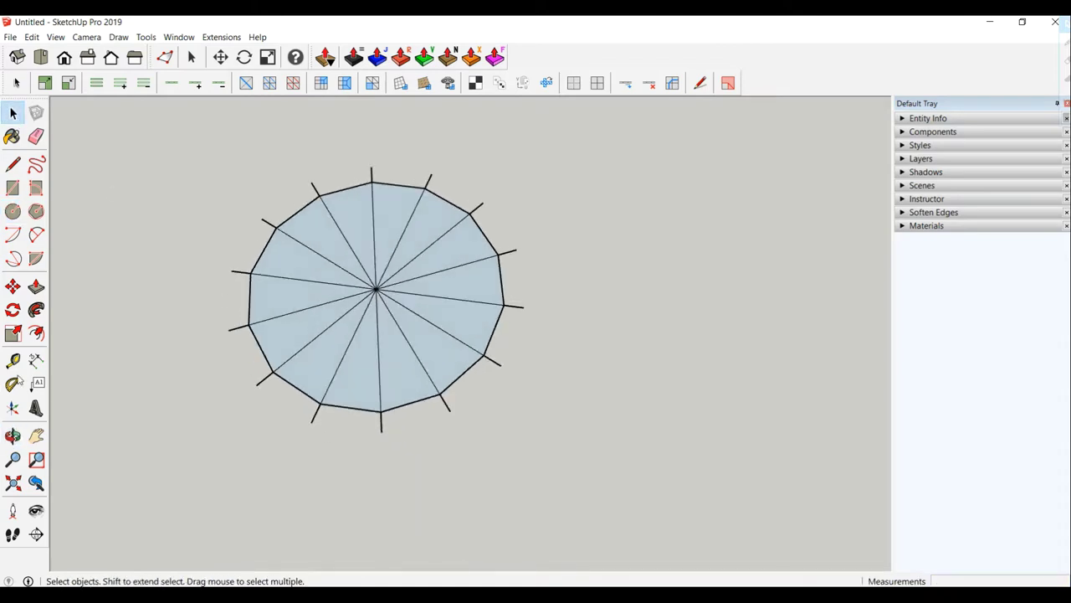
Draw a small triangular point on one edge of the polygon
left_click(13, 164)
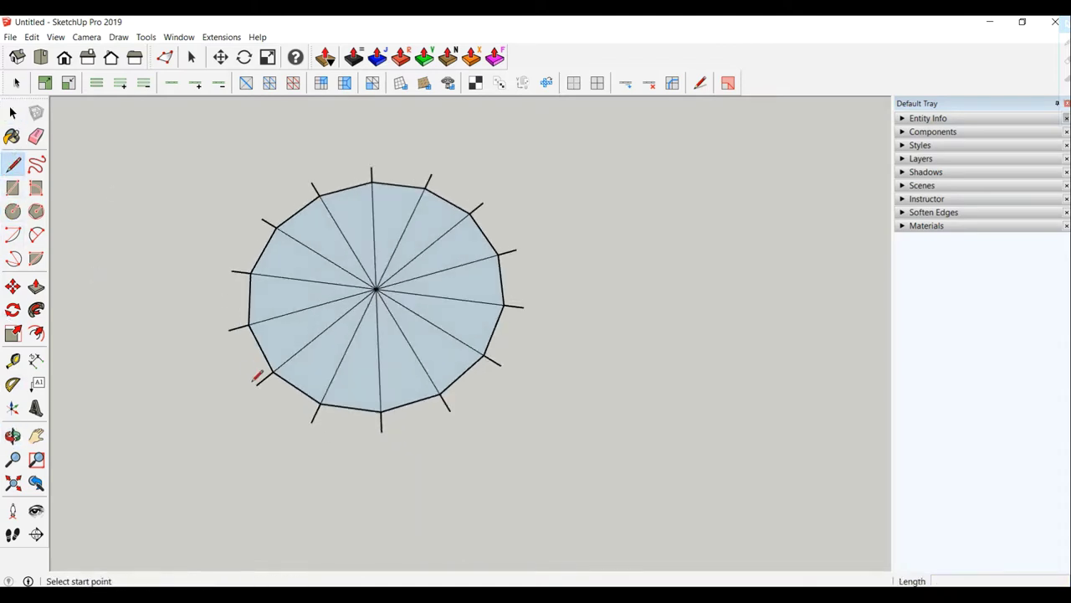
left_click(256, 384)
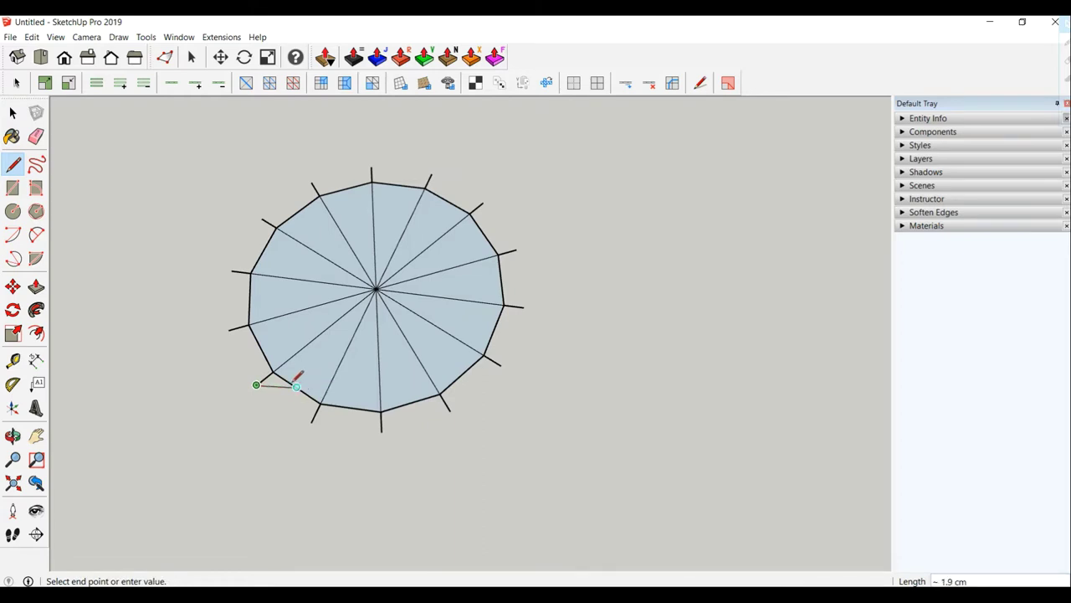
left_click(296, 386)
left_click(312, 420)
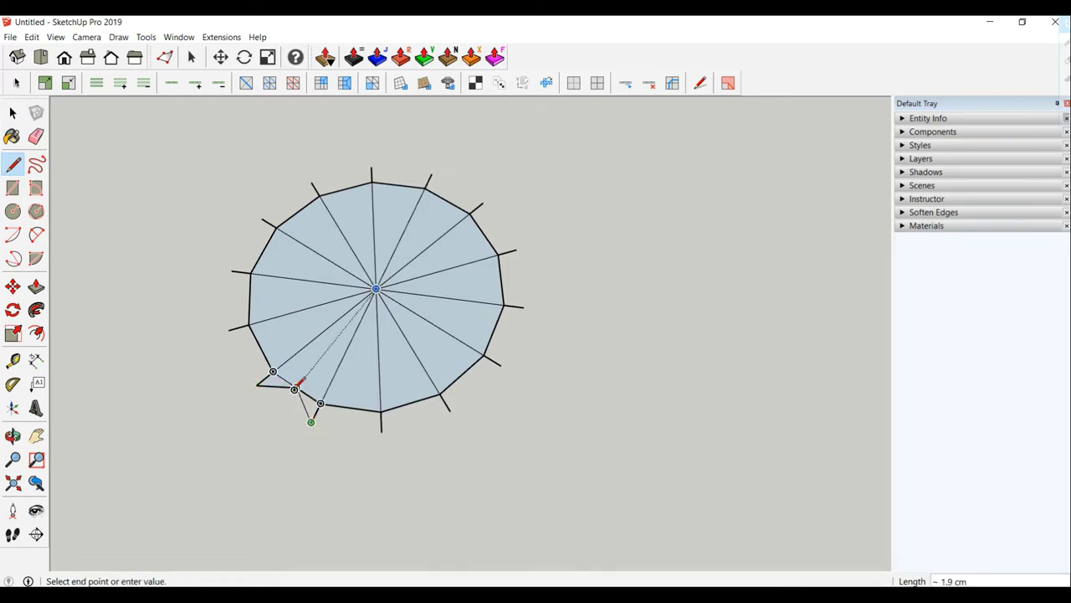
left_click(297, 386)
left_click(321, 405)
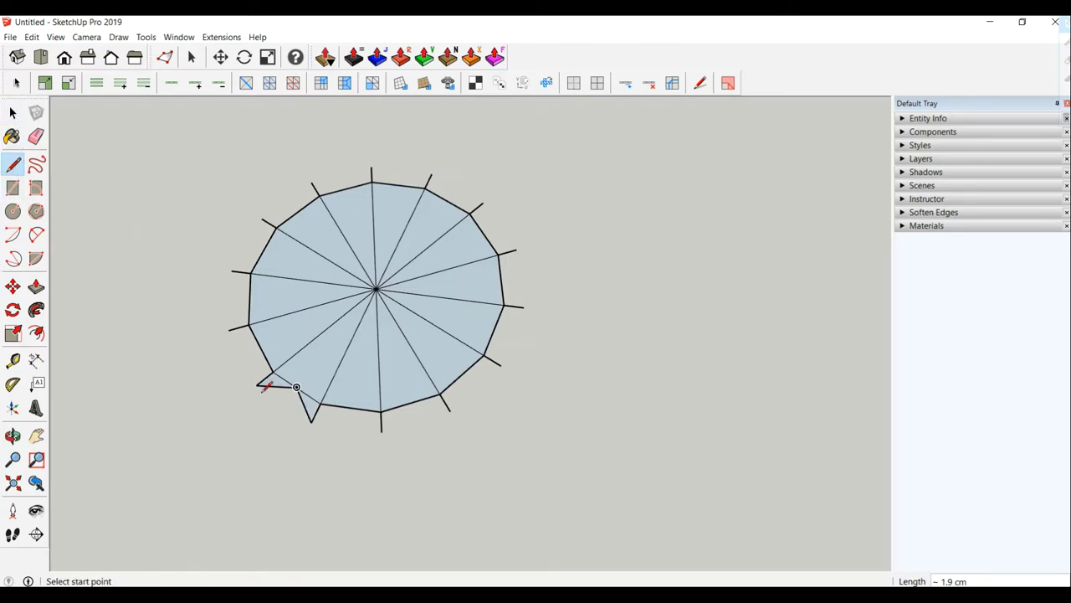
left_click(13, 112)
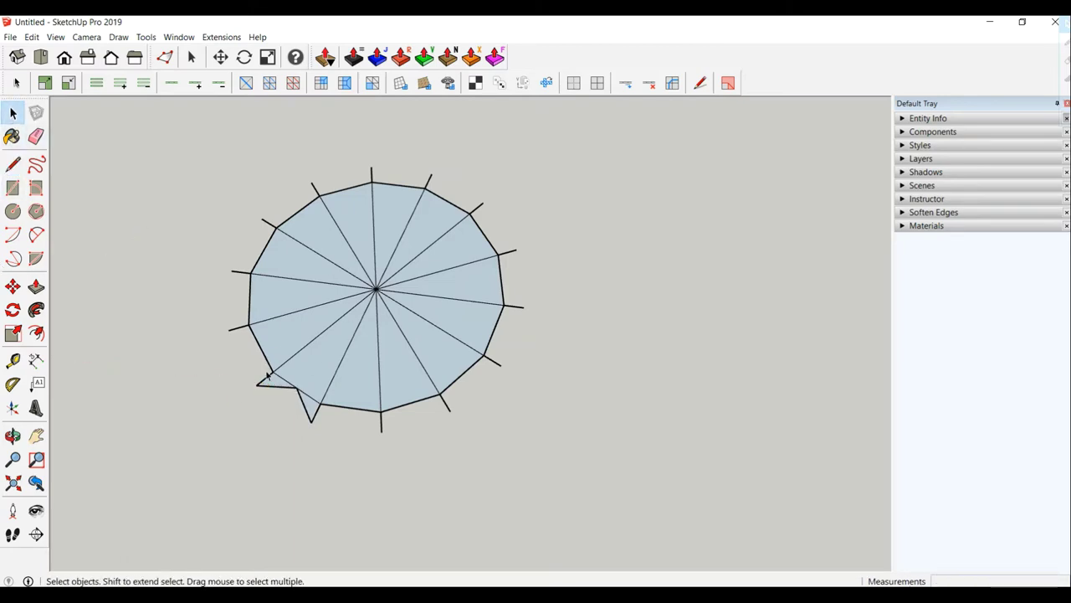
Rotate-copy the triangular point 13 times around the polygon centre
left_click(276, 389)
left_click(13, 310)
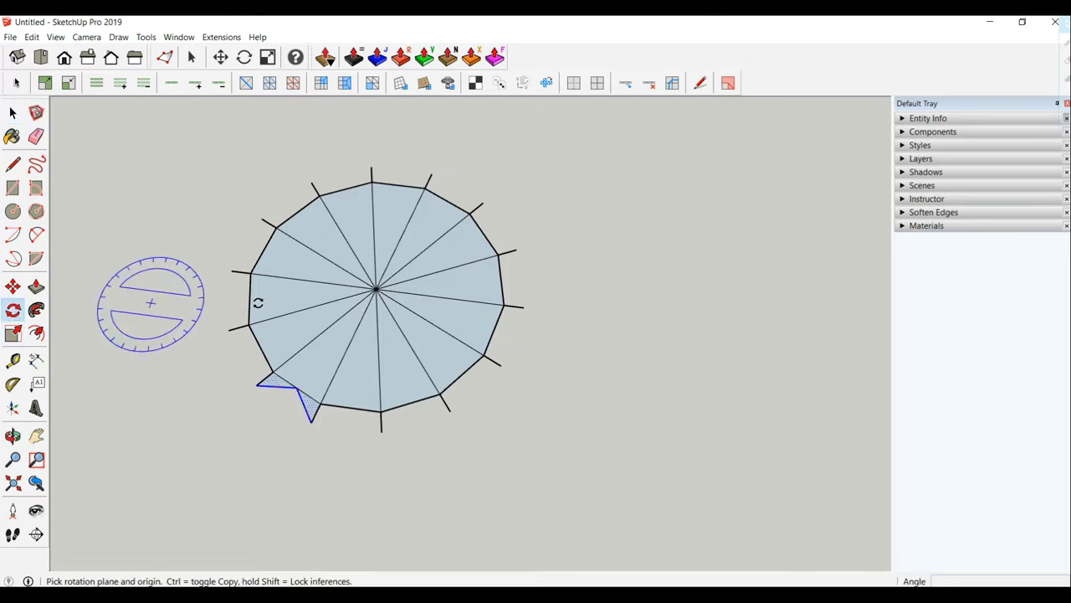
left_click(374, 289)
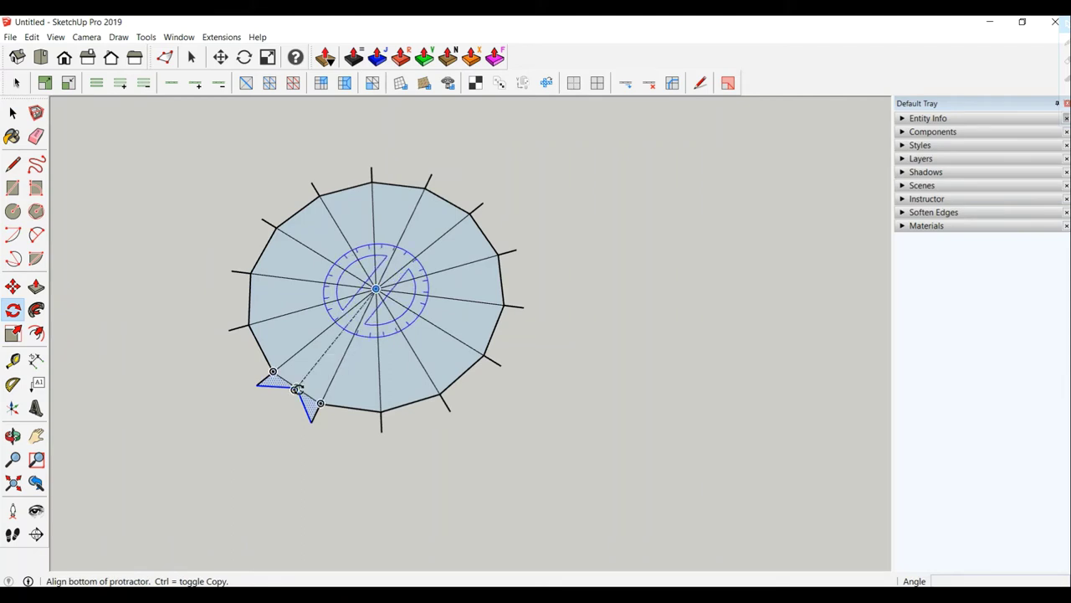
left_click(274, 372)
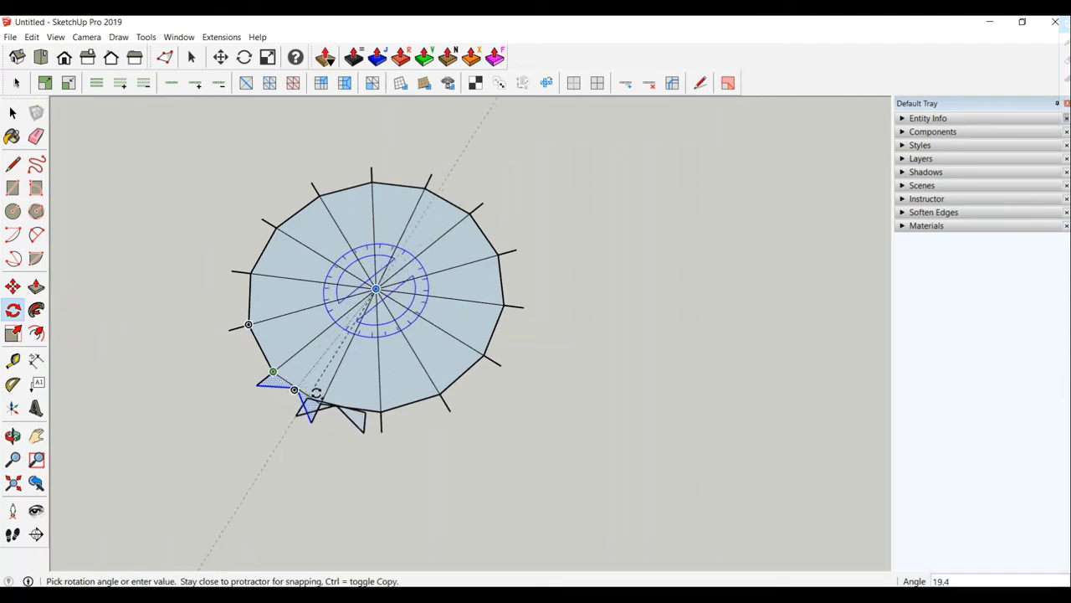
left_click(322, 403)
type("*13")
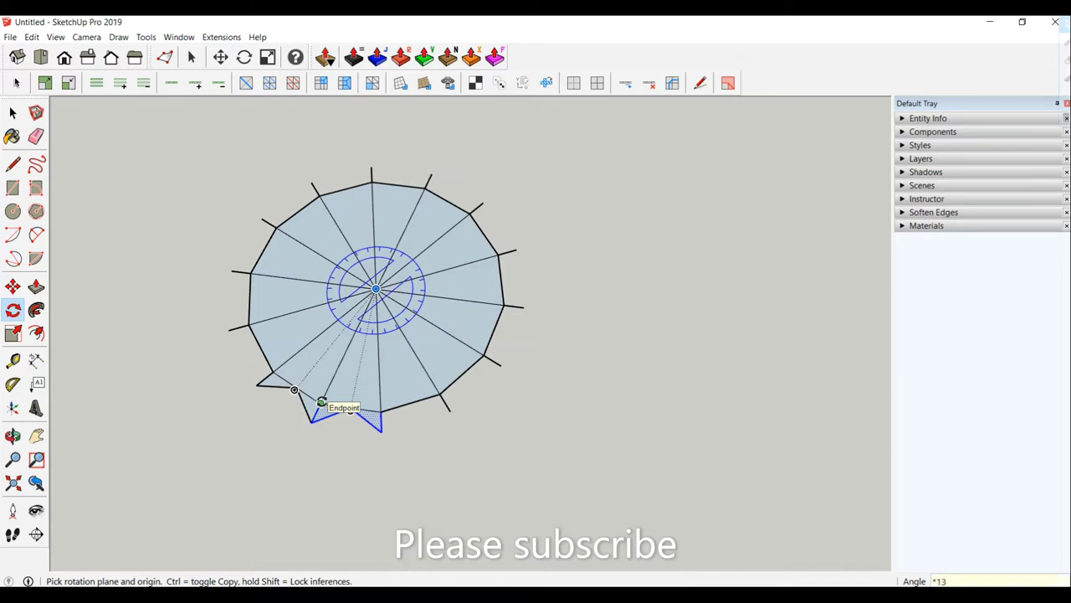
key("Return")
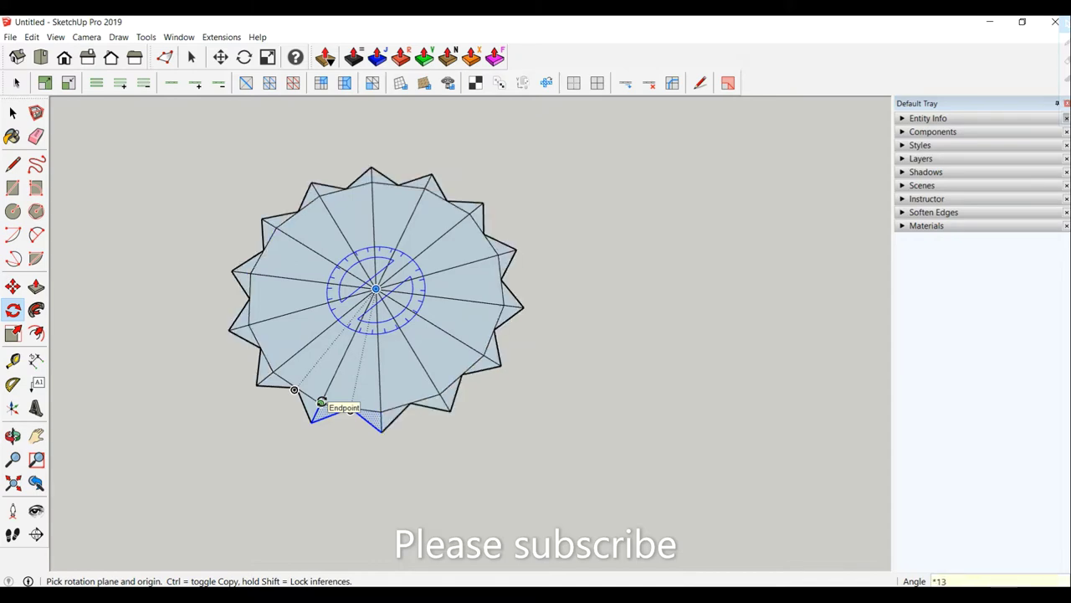
left_click(13, 113)
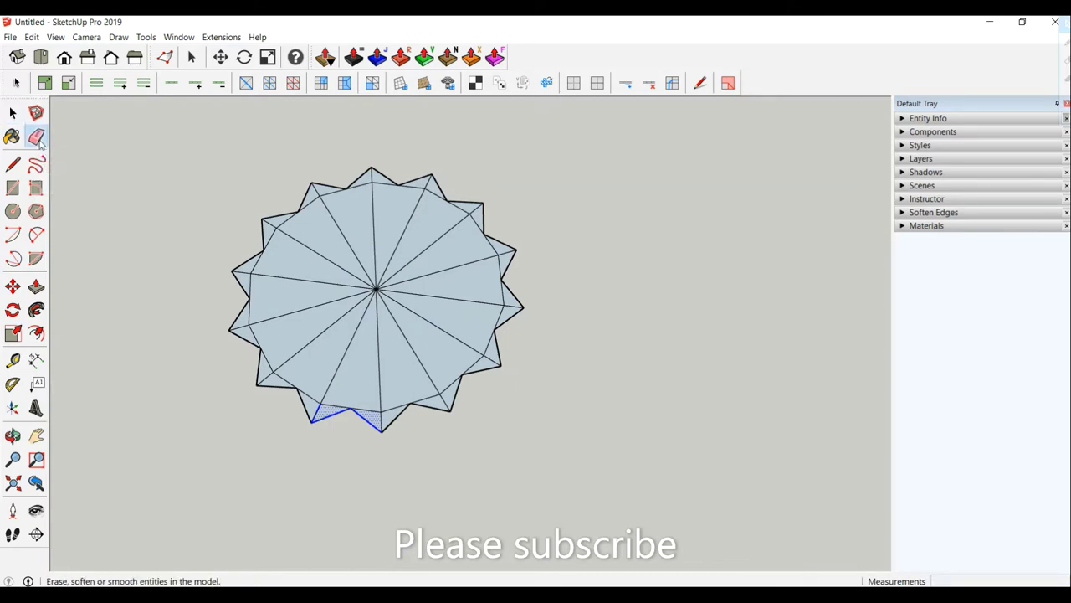
Erase the radial spokes and leftover polygon edges inside each star point
left_click(36, 136)
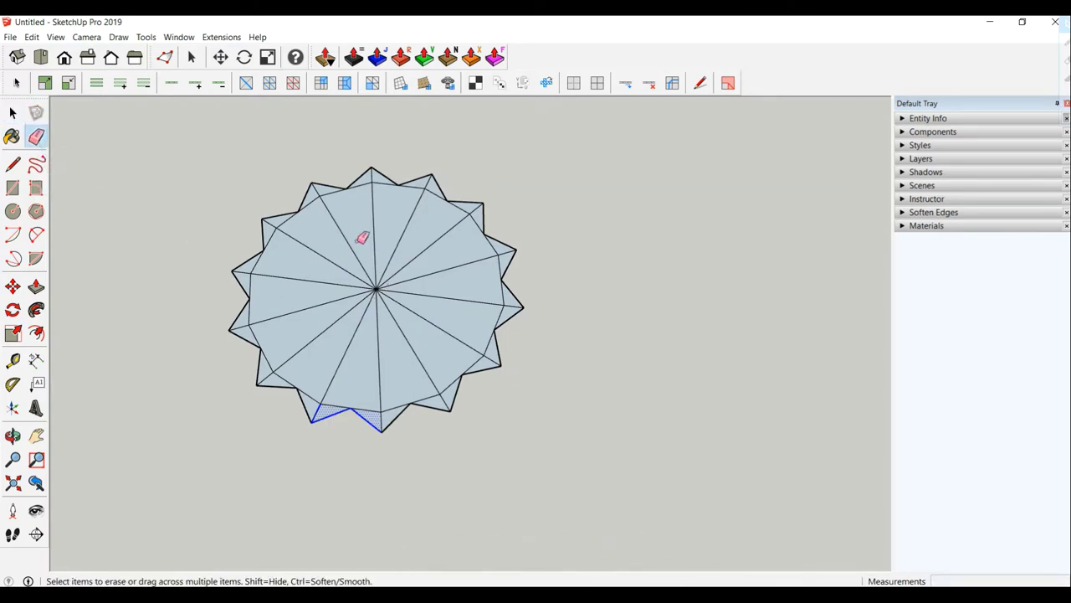
mouse_move(360, 234)
left_mouse_down()
mouse_move(319, 264)
mouse_move(335, 245)
left_mouse_up()
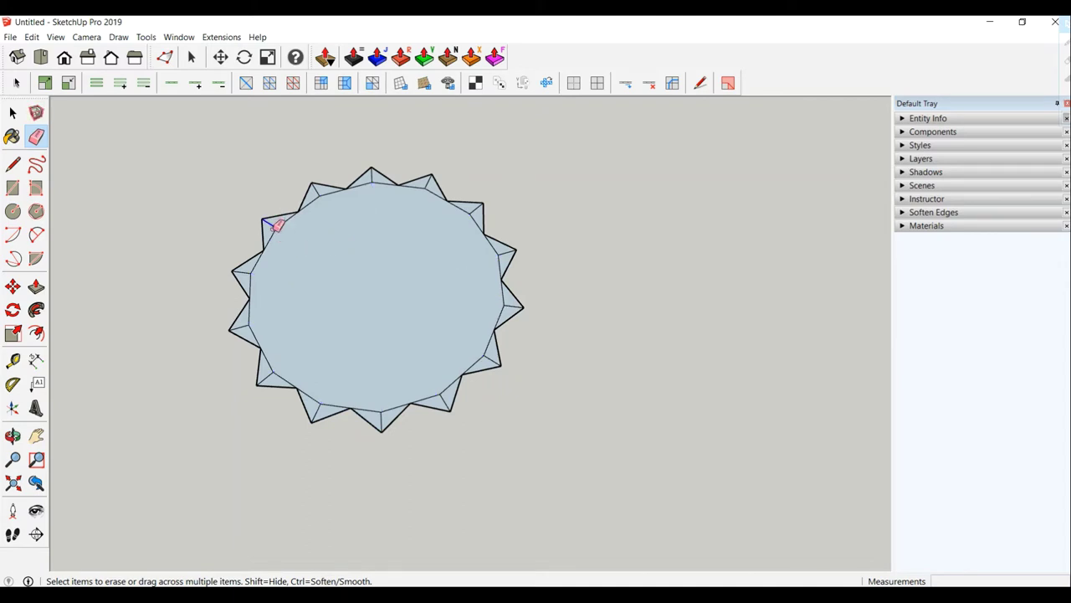
left_click_drag(277, 222, 281, 226)
mouse_move(255, 266)
left_mouse_down()
mouse_move(262, 333)
mouse_move(350, 404)
left_mouse_up()
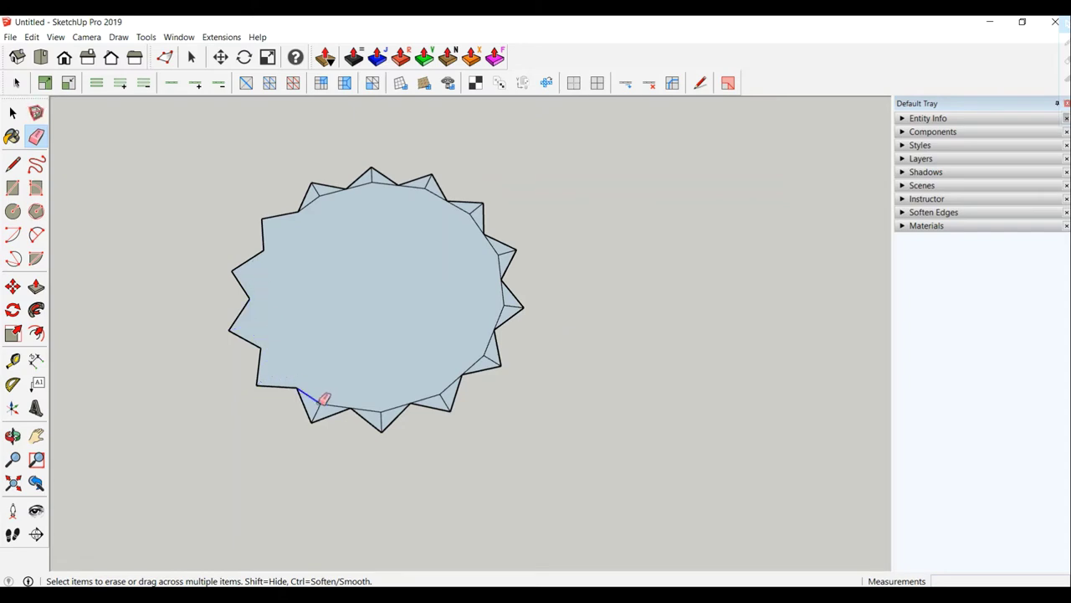
left_click(382, 408)
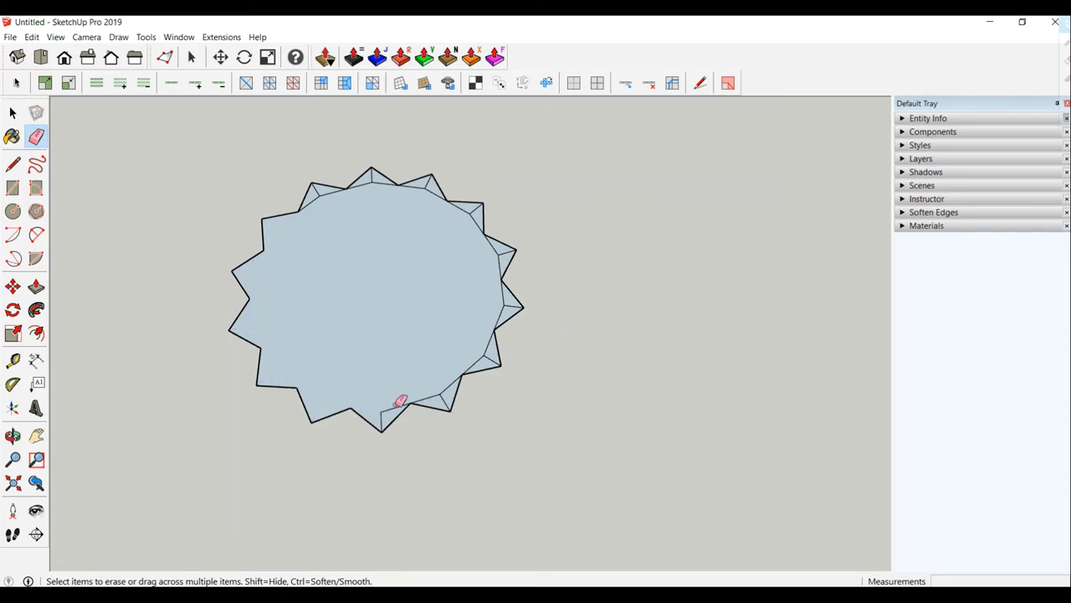
mouse_move(399, 407)
left_mouse_down()
mouse_move(391, 410)
mouse_move(444, 395)
mouse_move(467, 360)
mouse_move(492, 356)
mouse_move(506, 293)
left_mouse_up()
left_click_drag(504, 253, 503, 255)
left_click_drag(479, 210, 473, 213)
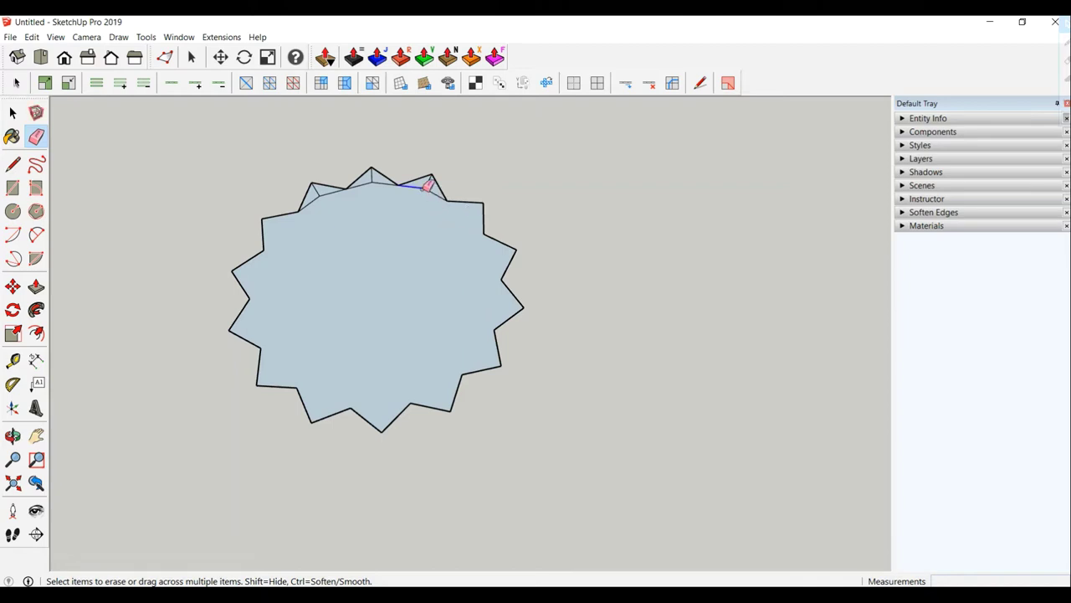
mouse_move(427, 186)
left_mouse_down()
mouse_move(430, 197)
mouse_move(319, 189)
left_mouse_up()
scroll(402, 323, "down", 3)
middle_click_drag(368, 296, 366, 328)
scroll(365, 327, "up", 3)
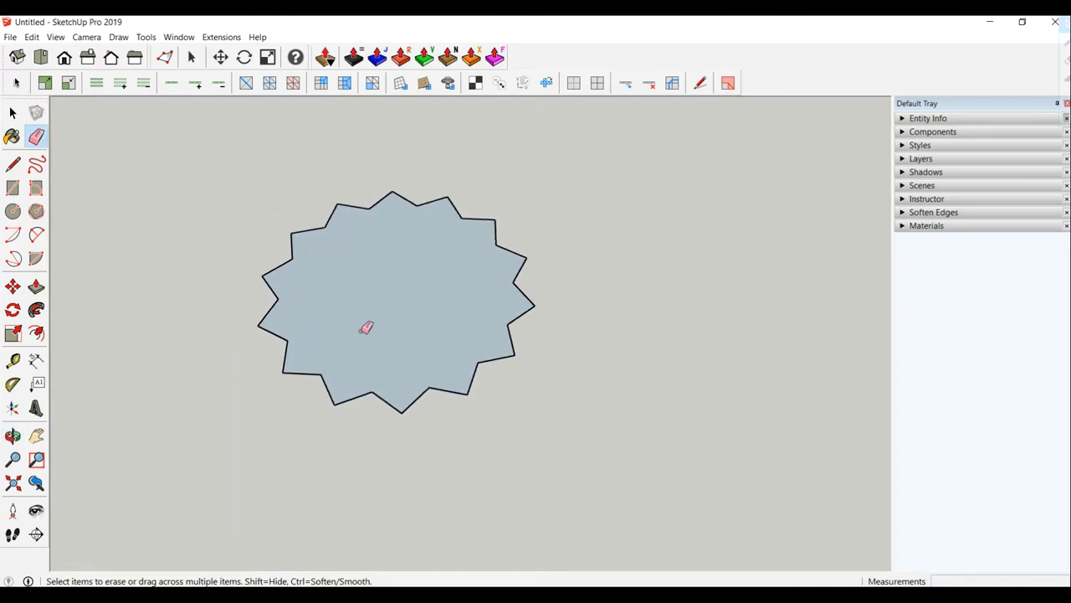
scroll(365, 327, "up", 1)
Close a small triangle at the lower-left star point and draw a diagonal across the star face
left_click(12, 111)
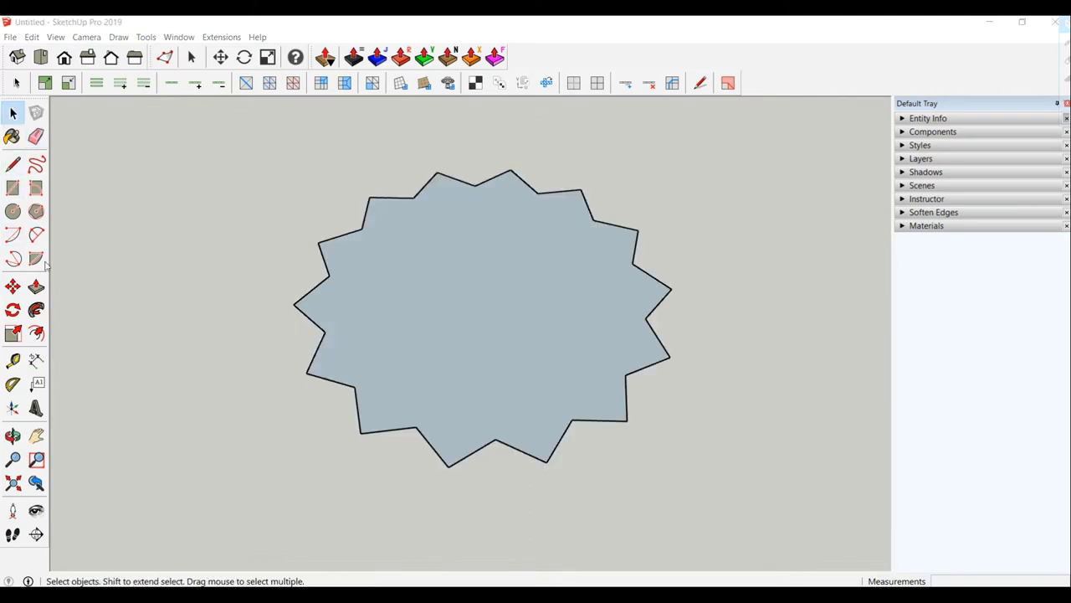
left_click(13, 164)
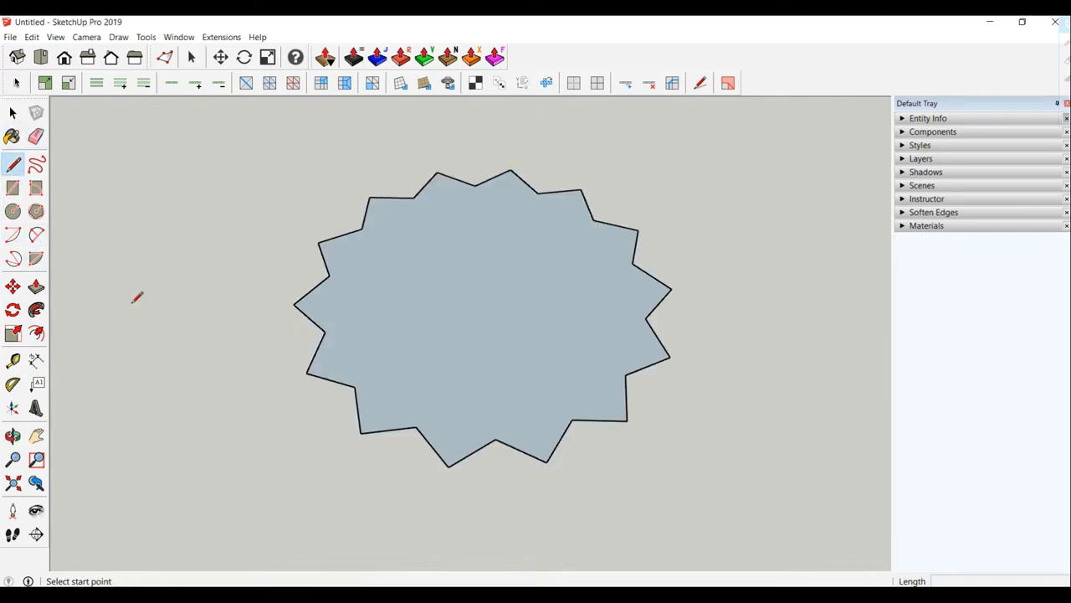
left_click(307, 371)
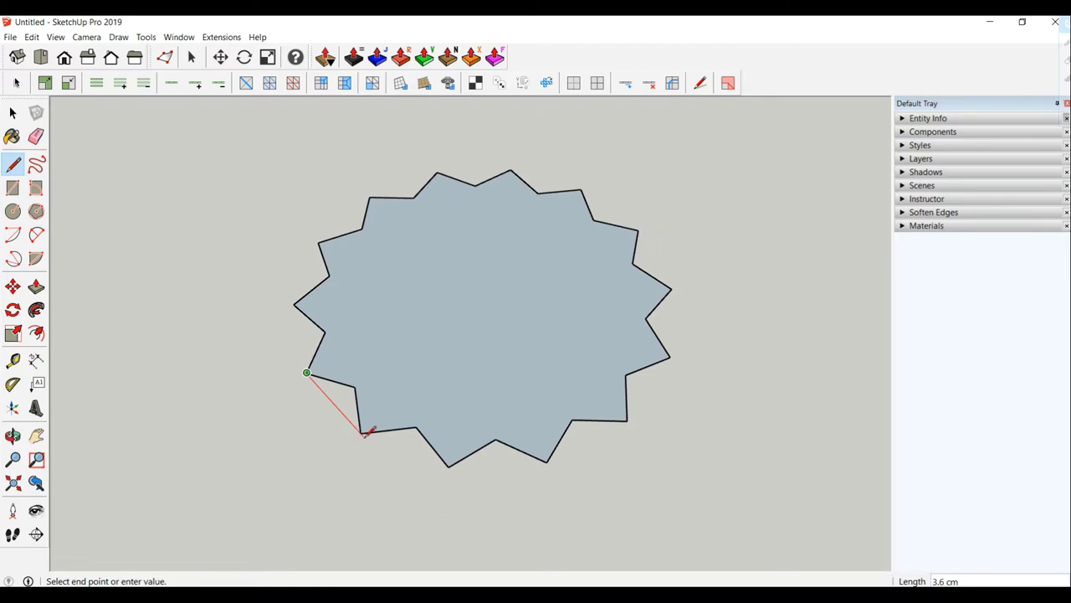
left_click(361, 431)
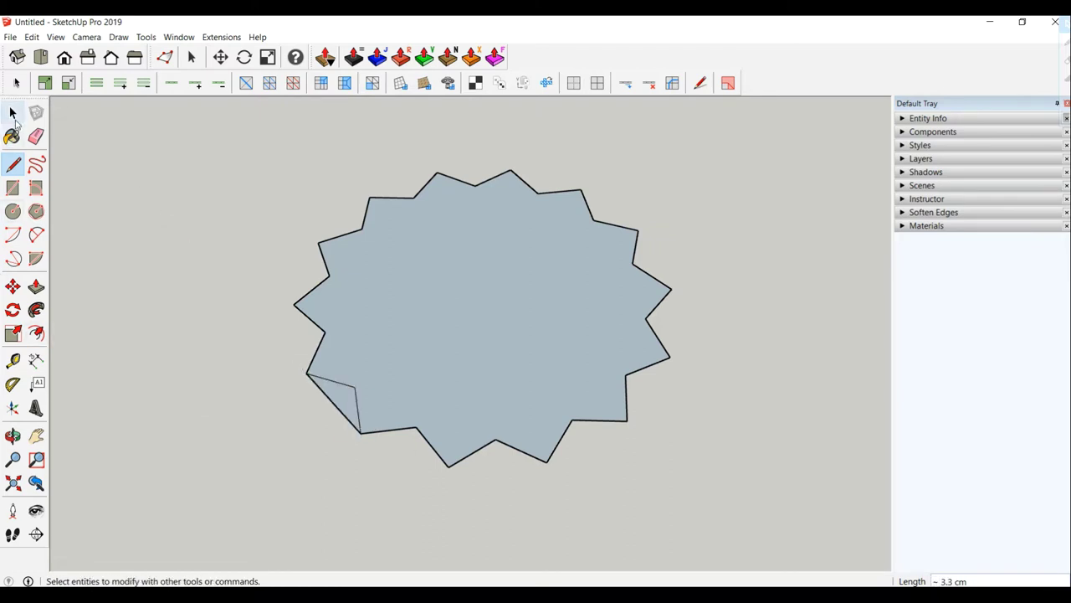
left_click(12, 112)
left_click(12, 164)
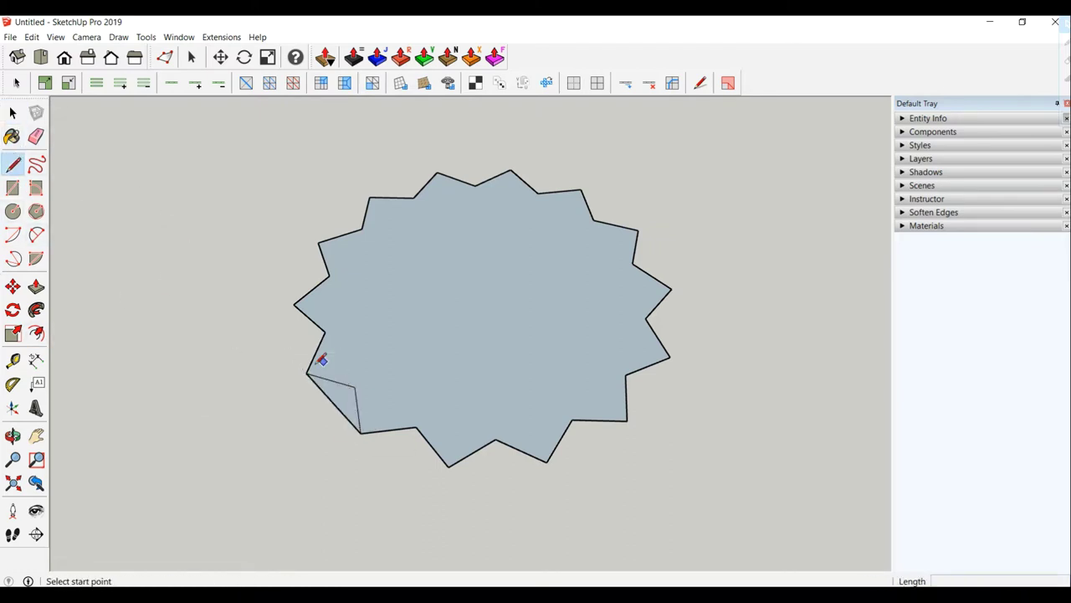
left_click(307, 371)
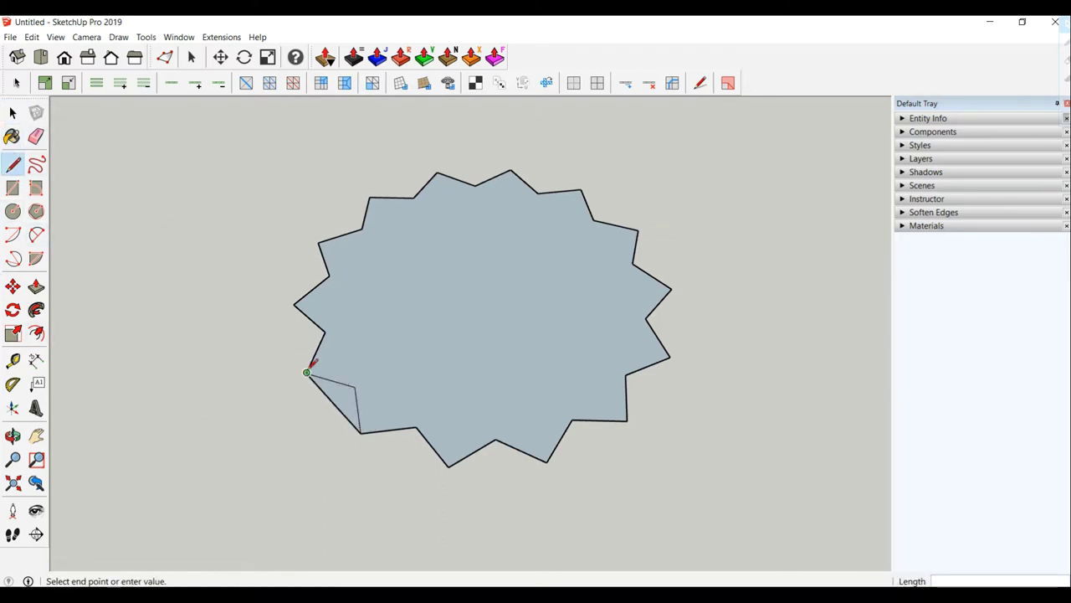
left_click(637, 229)
middle_click_drag(438, 287, 362, 428)
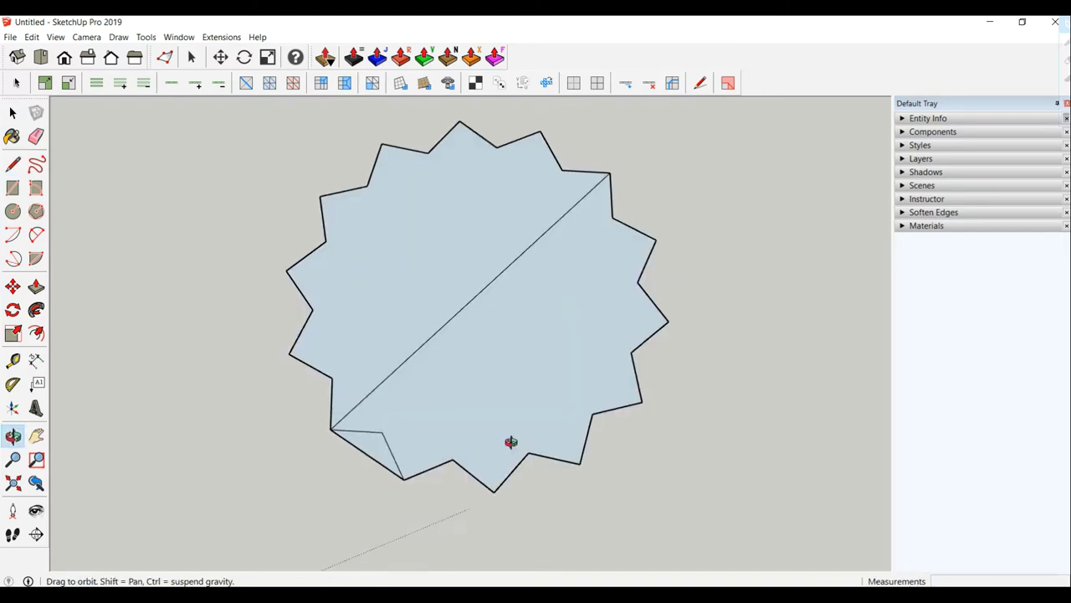
Draw edges up to a raised tip, forming a two-faced triangular spike
left_click(342, 428)
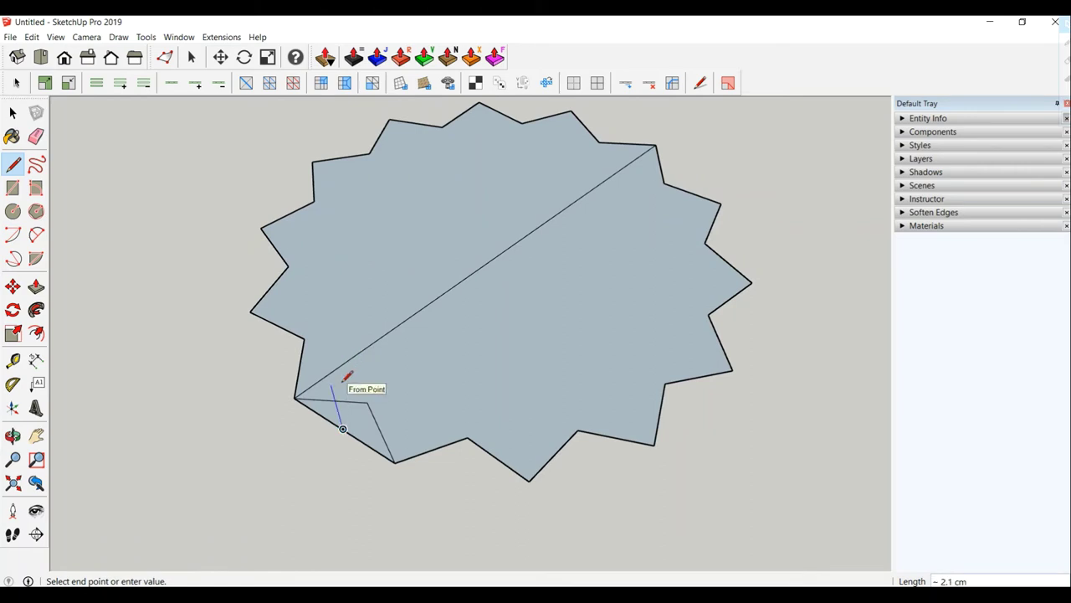
left_click(317, 335)
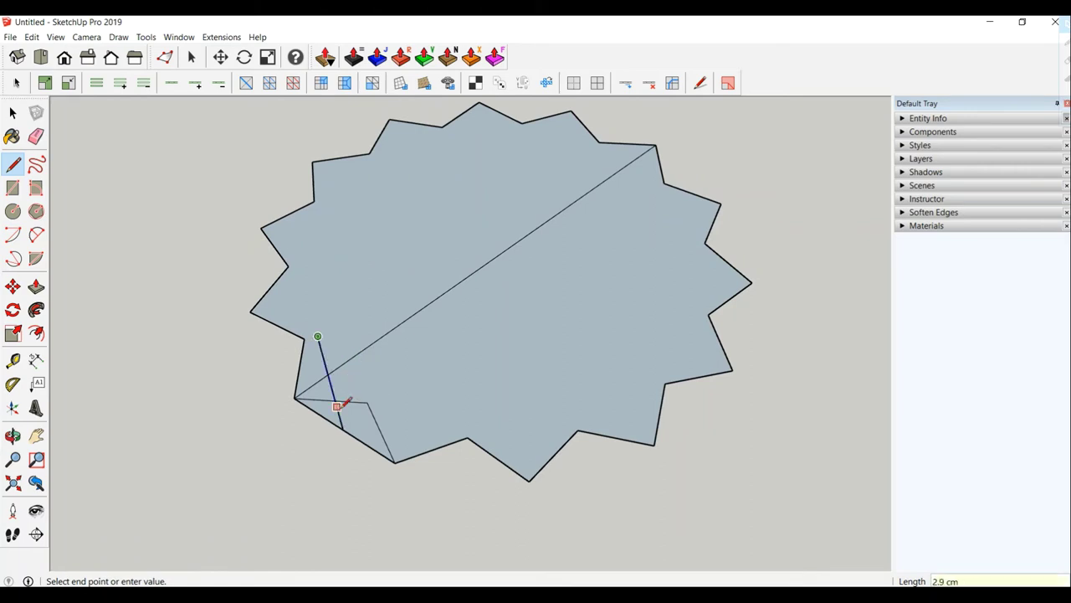
left_click(367, 402)
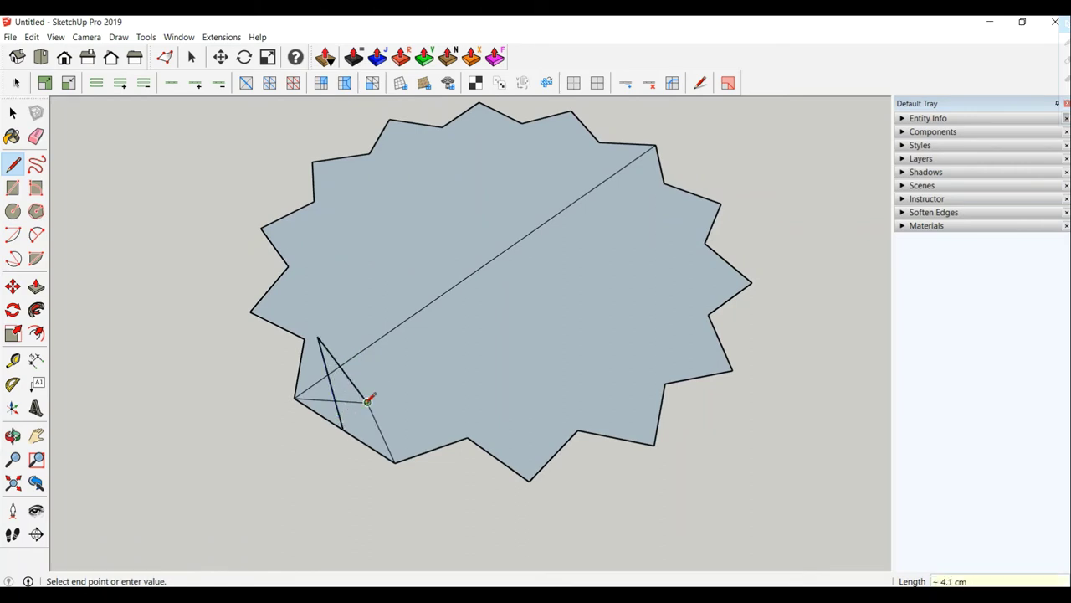
left_click(395, 462)
left_click(395, 462)
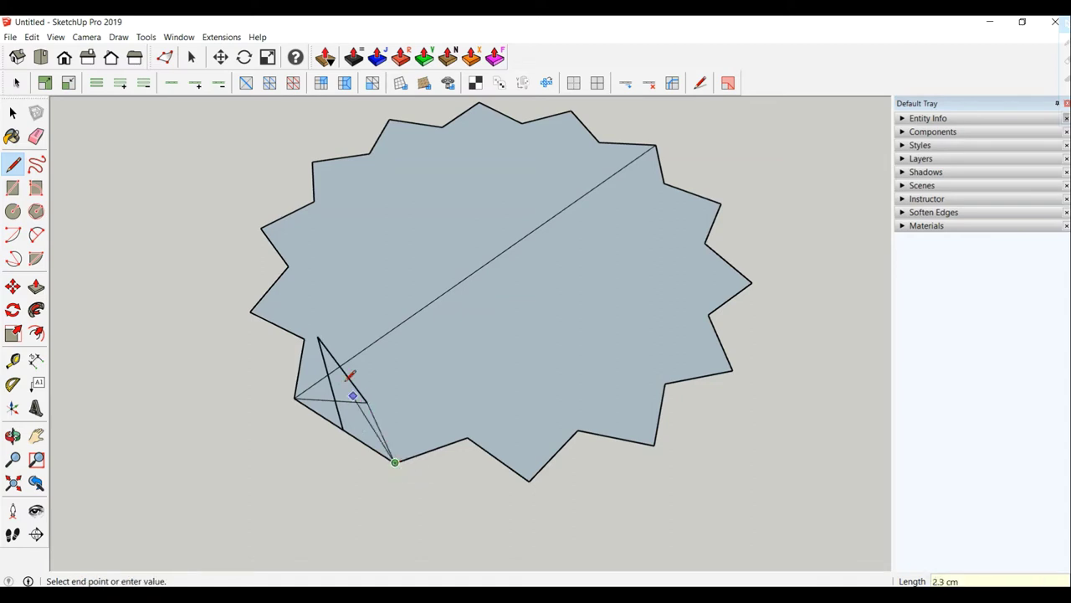
left_click(318, 335)
middle_click_drag(270, 413, 388, 366)
left_click(388, 364)
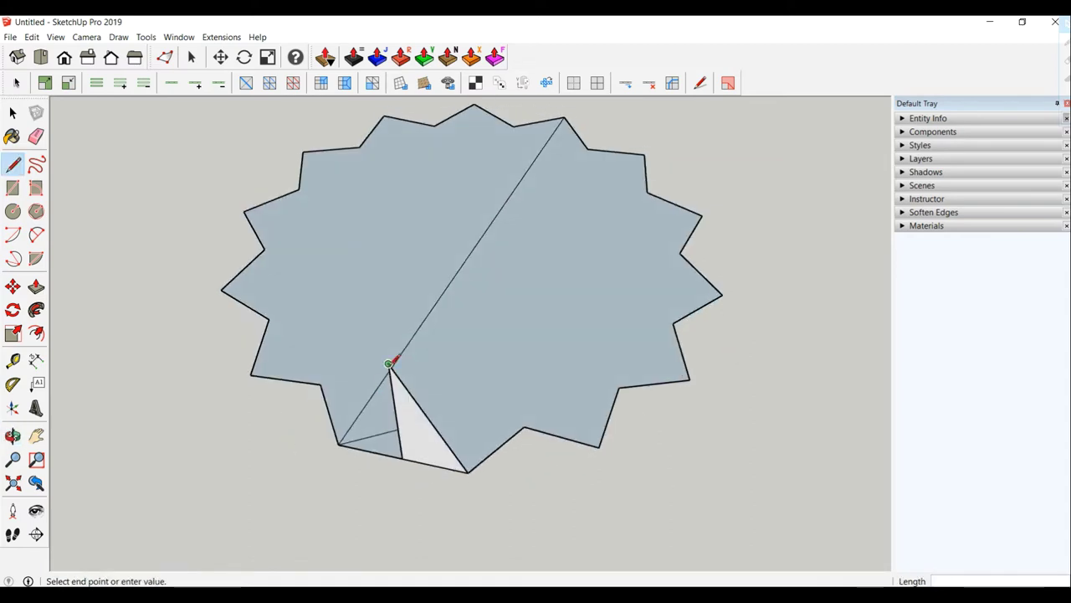
left_click(339, 443)
mouse_move(341, 439)
middle_mouse_down()
mouse_move(326, 486)
mouse_move(160, 430)
mouse_move(330, 329)
mouse_move(283, 365)
middle_mouse_up()
middle_click_drag(189, 337, 3, 197)
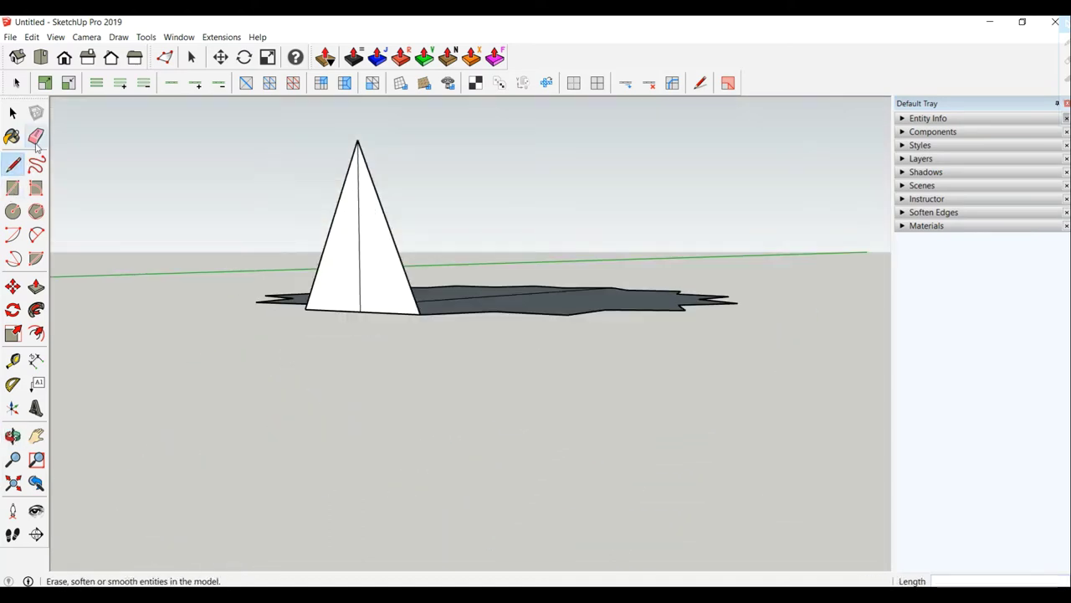
Erase the line inside the spike and select both spike faces with their edges
left_click(36, 137)
mouse_move(413, 313)
middle_mouse_down()
mouse_move(381, 225)
mouse_move(366, 390)
mouse_move(336, 369)
mouse_move(486, 449)
middle_mouse_up()
left_click(356, 240)
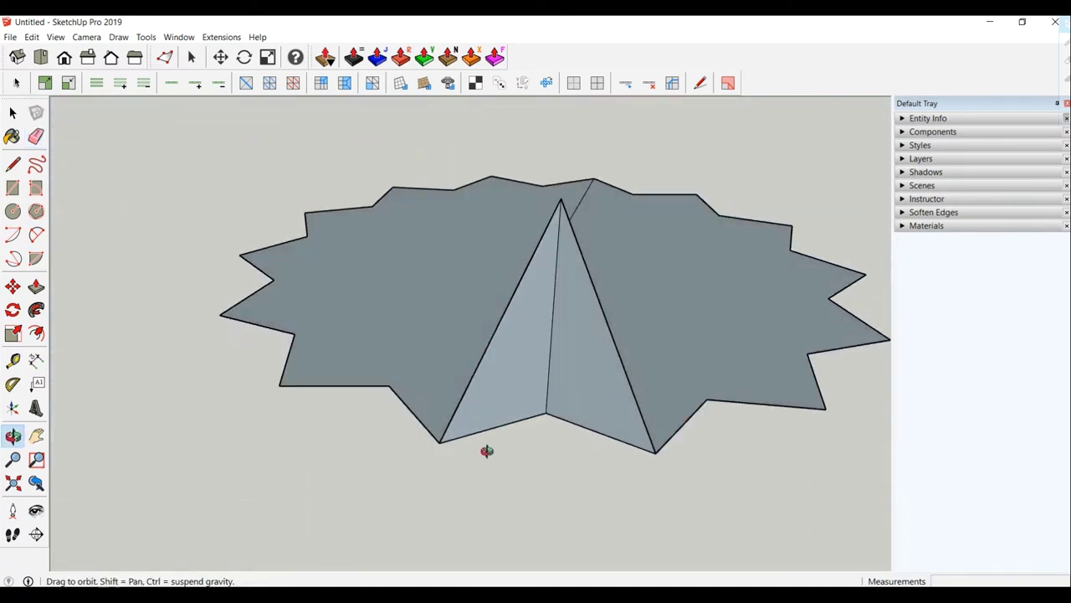
scroll(489, 390, "down", 3)
key("space")
double_click(488, 390)
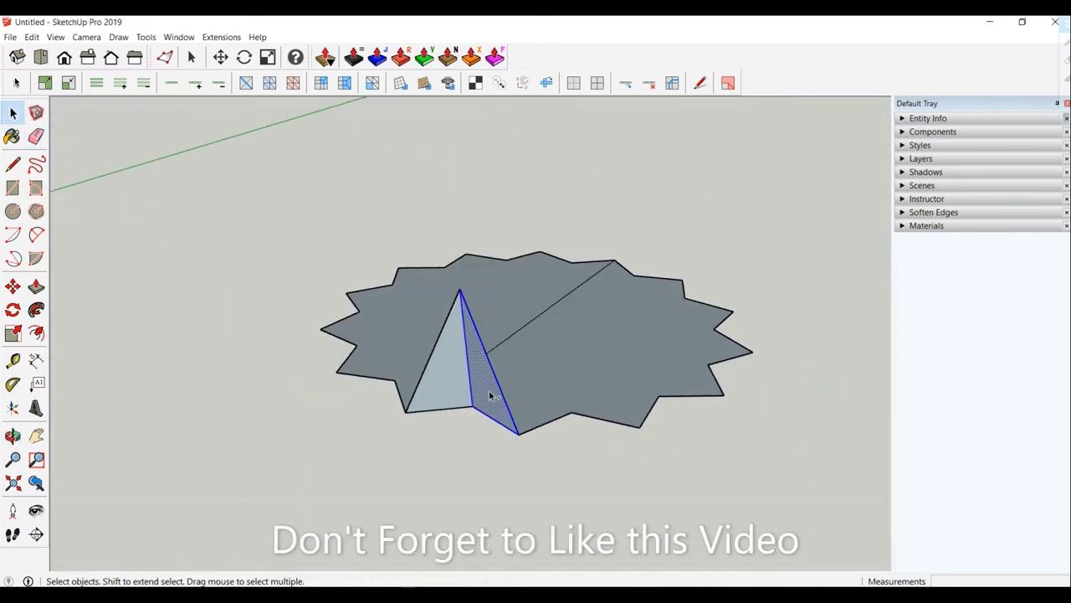
double_click(450, 382, "shift")
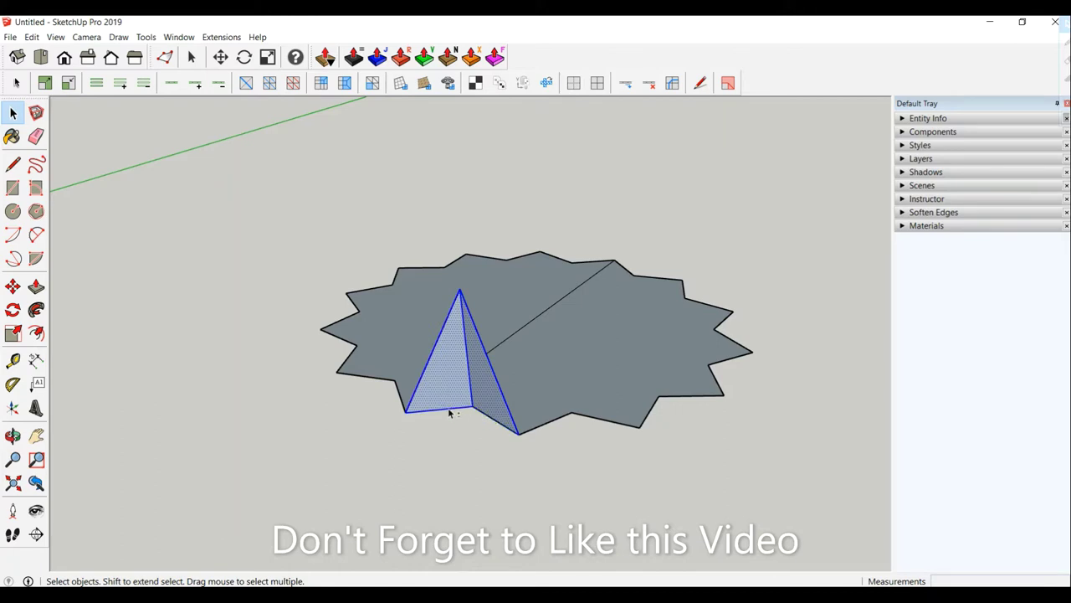
Rotate-copy the spike about the star centre 13 times so every point rises
middle_click_drag(490, 421, 205, 470)
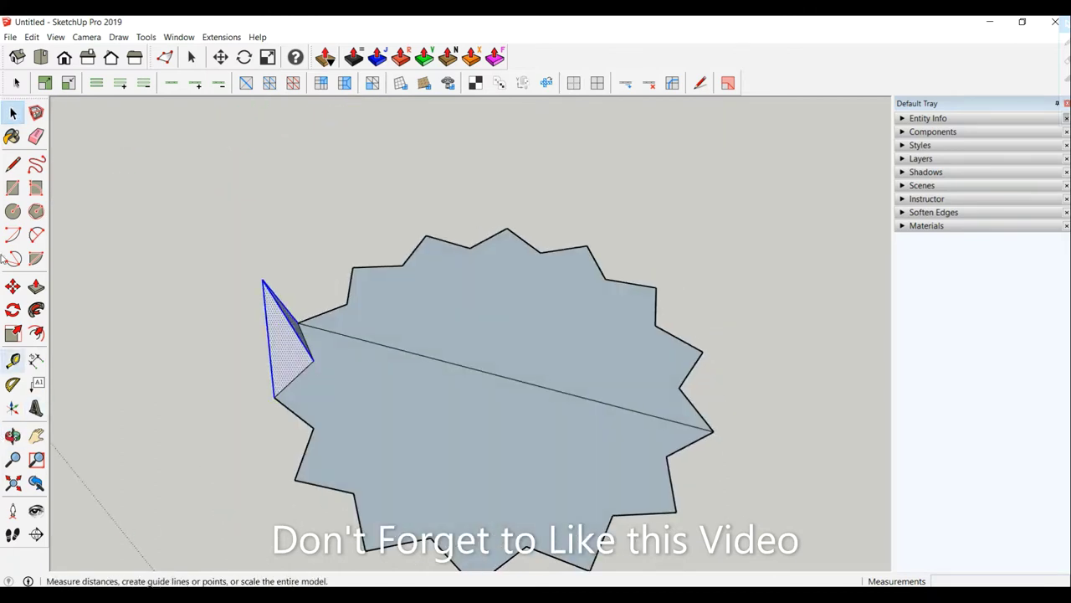
left_click(13, 310)
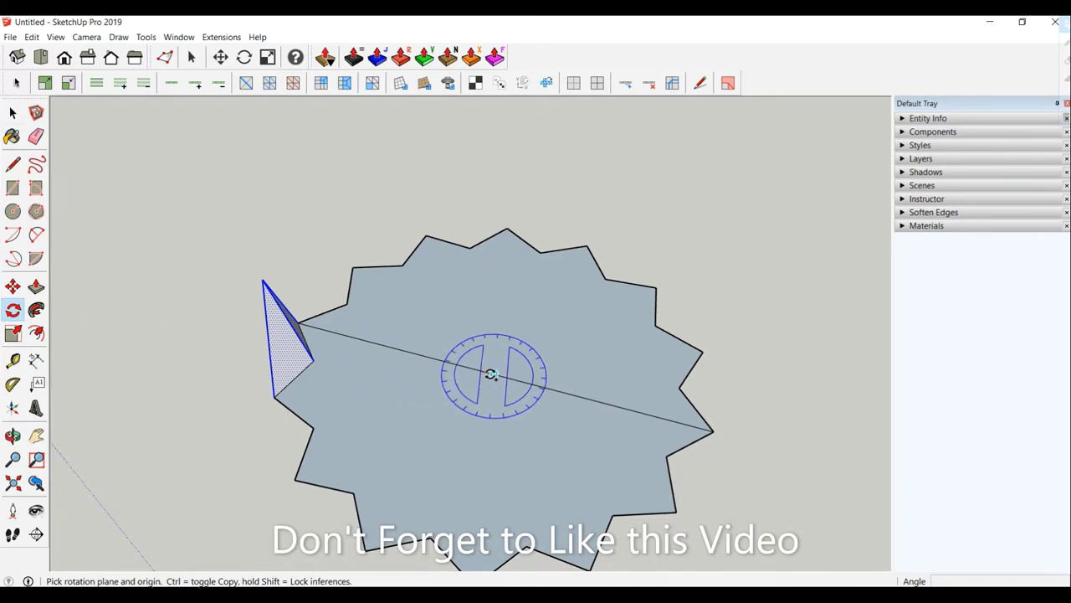
left_click(494, 373)
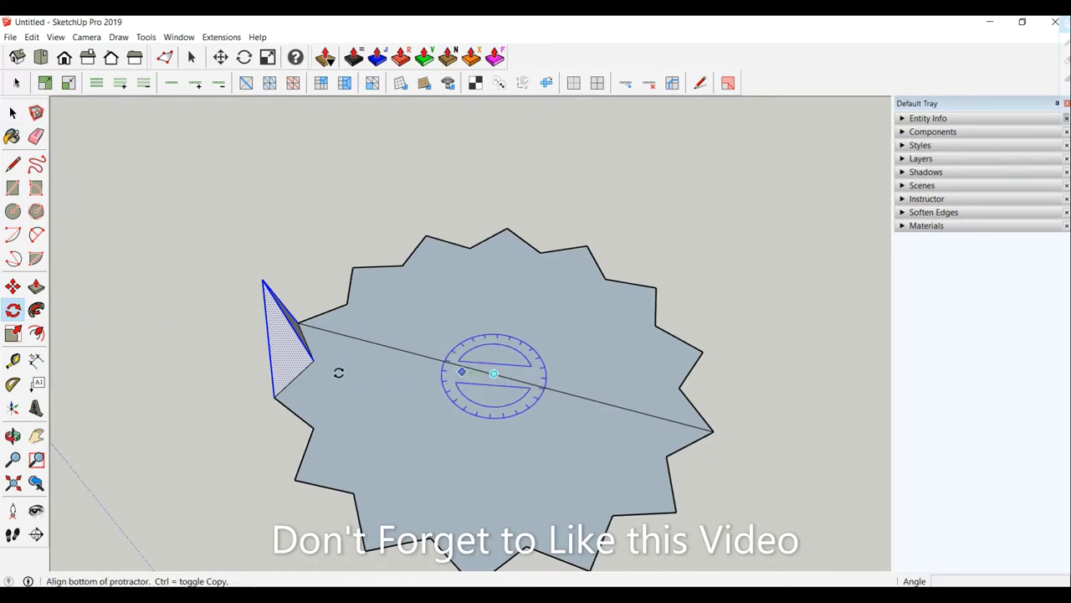
left_click(276, 395)
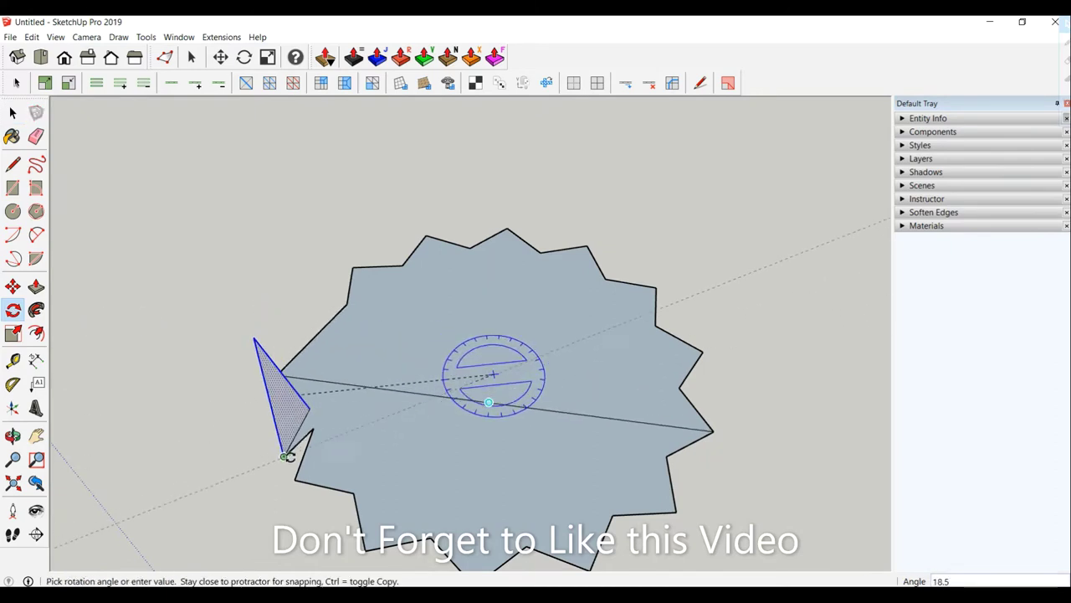
key("ctrl")
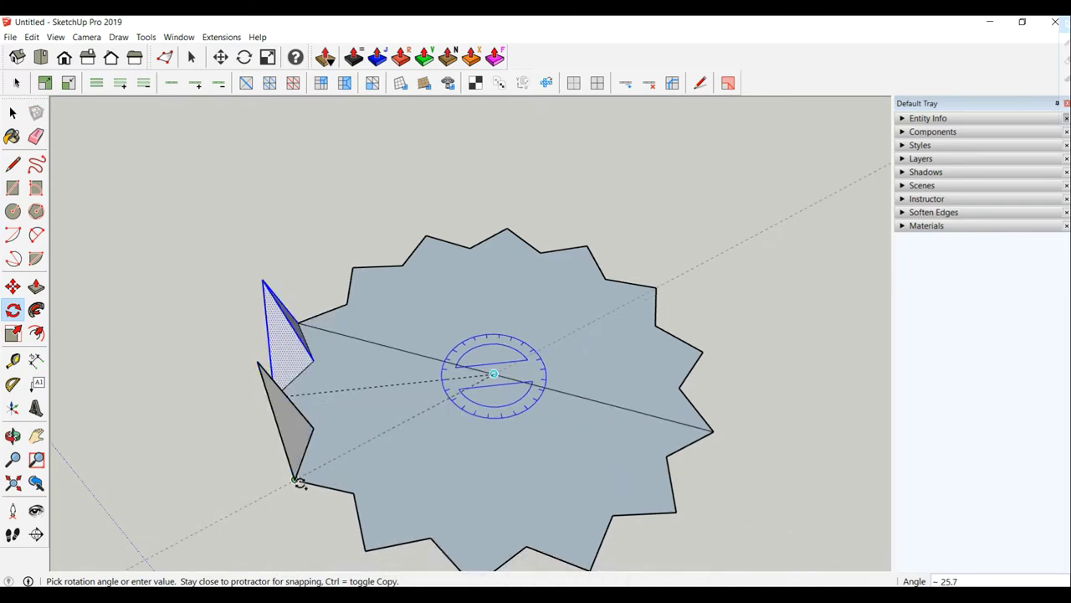
left_click(298, 478)
type("*13")
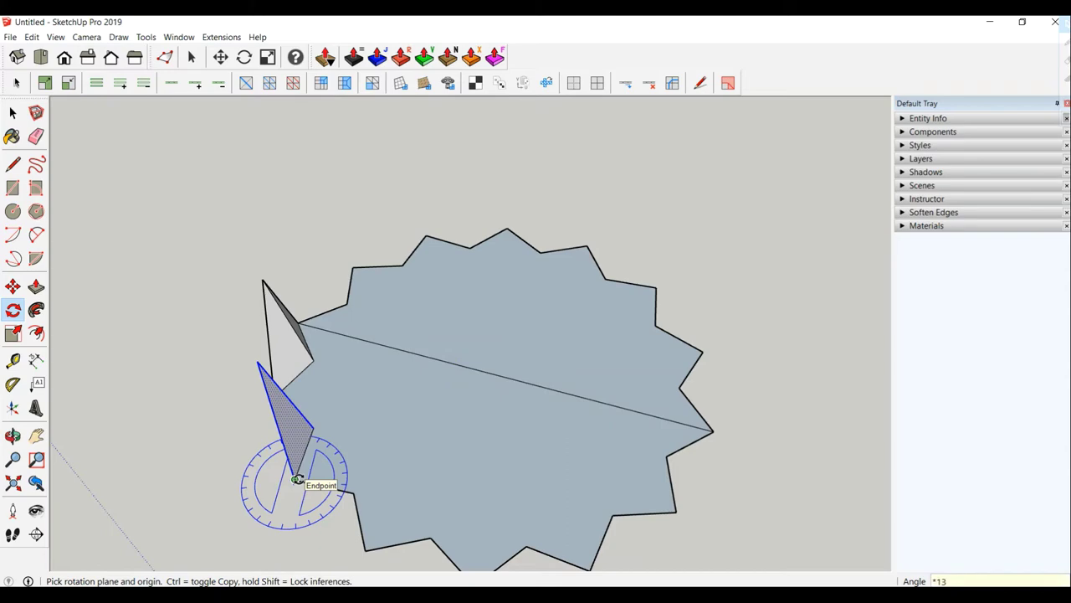
key("Return")
mouse_move(298, 479)
middle_mouse_down()
mouse_move(604, 277)
mouse_move(471, 527)
mouse_move(256, 480)
middle_mouse_up()
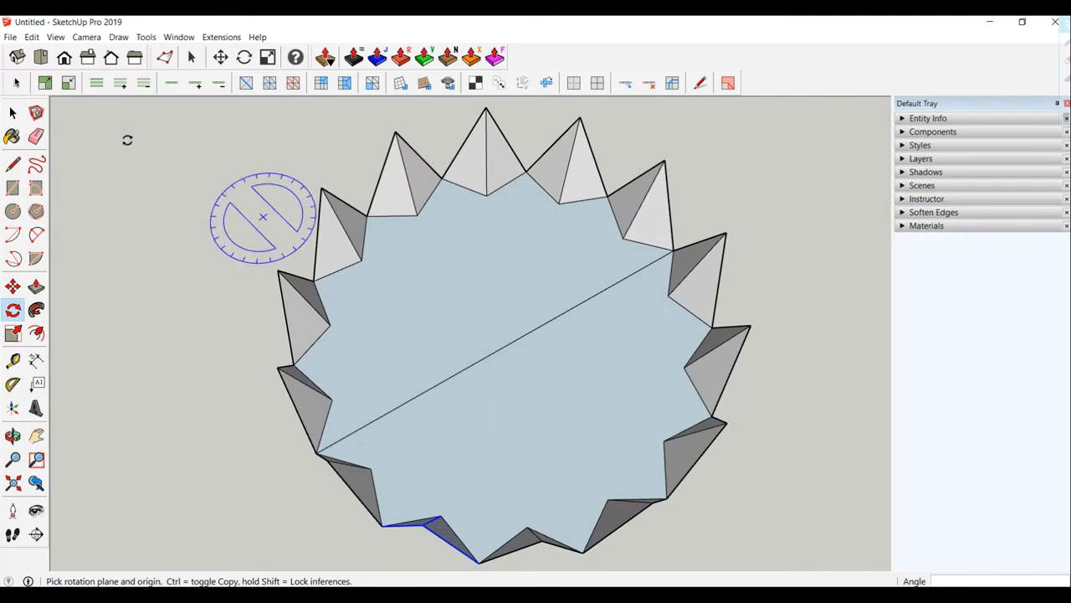
Draw new edges from a front spike's corners across the star's edge
left_click(13, 165)
left_click(332, 399)
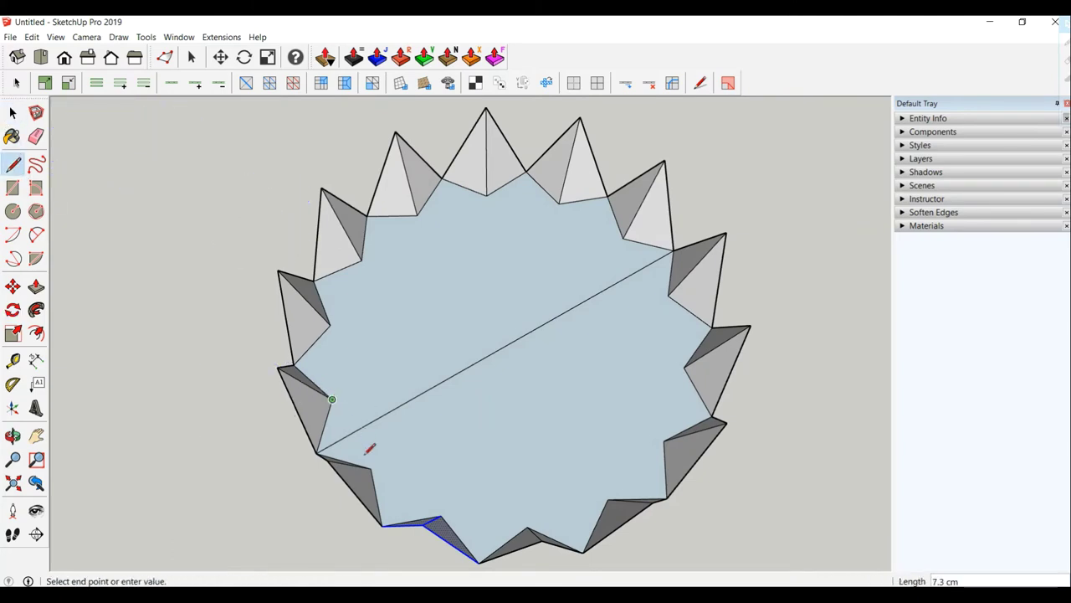
key("Escape")
left_click(371, 467)
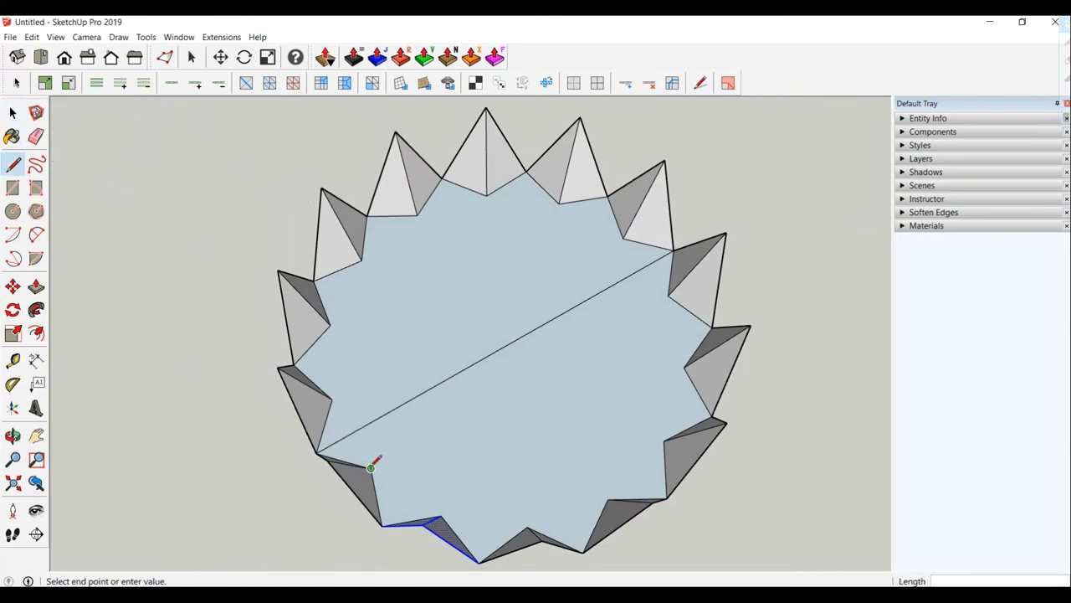
left_click(441, 514)
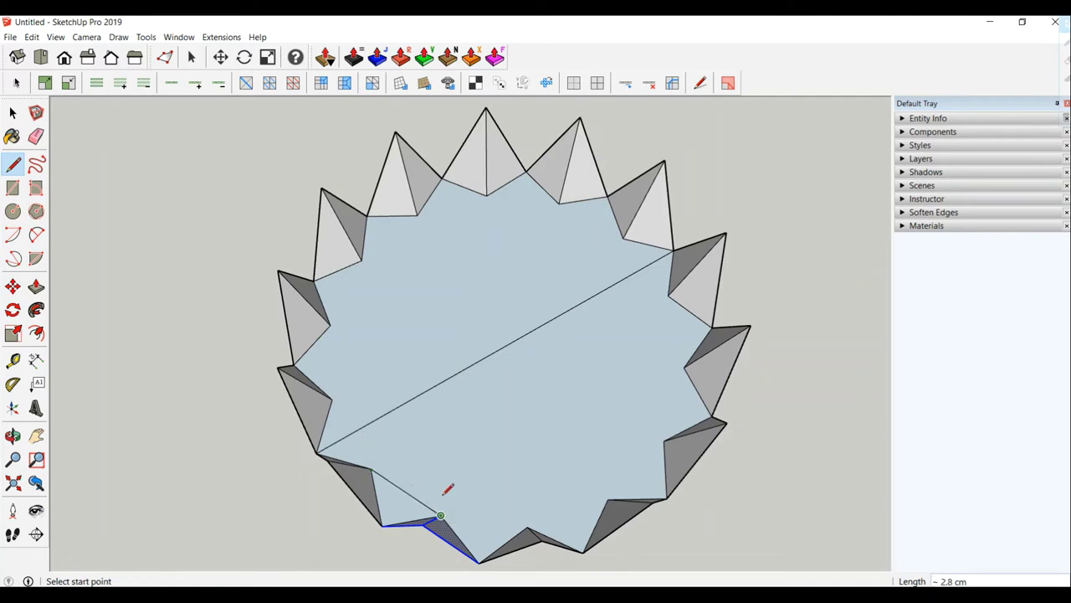
middle_click_drag(441, 490, 143, 366)
left_click(10, 111)
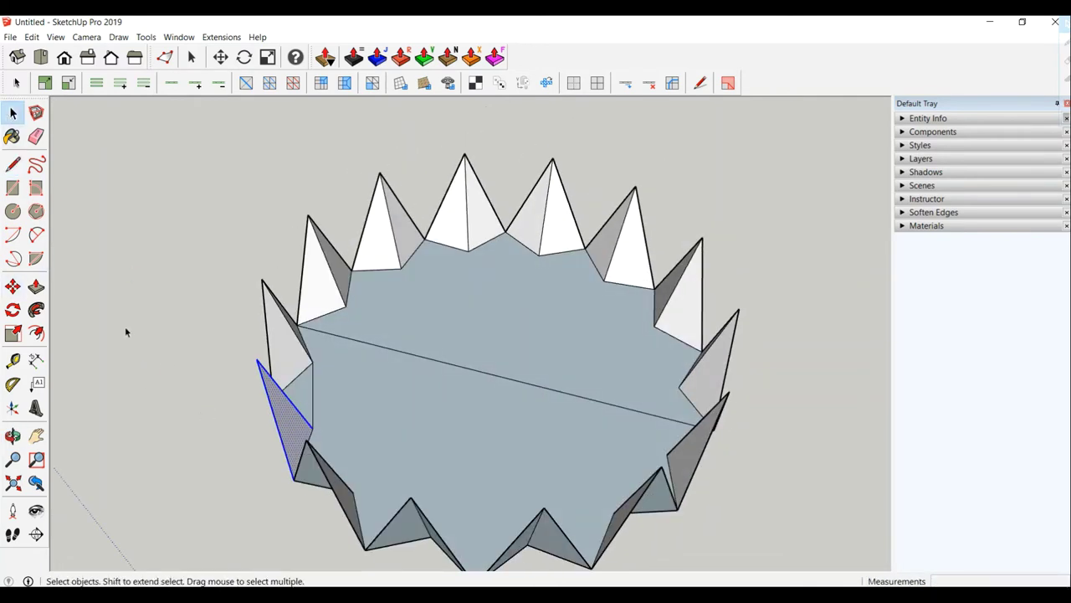
left_click(126, 329)
left_click(13, 164)
mouse_move(251, 276)
middle_mouse_down()
mouse_move(325, 335)
mouse_move(316, 376)
middle_mouse_up()
left_click(313, 385)
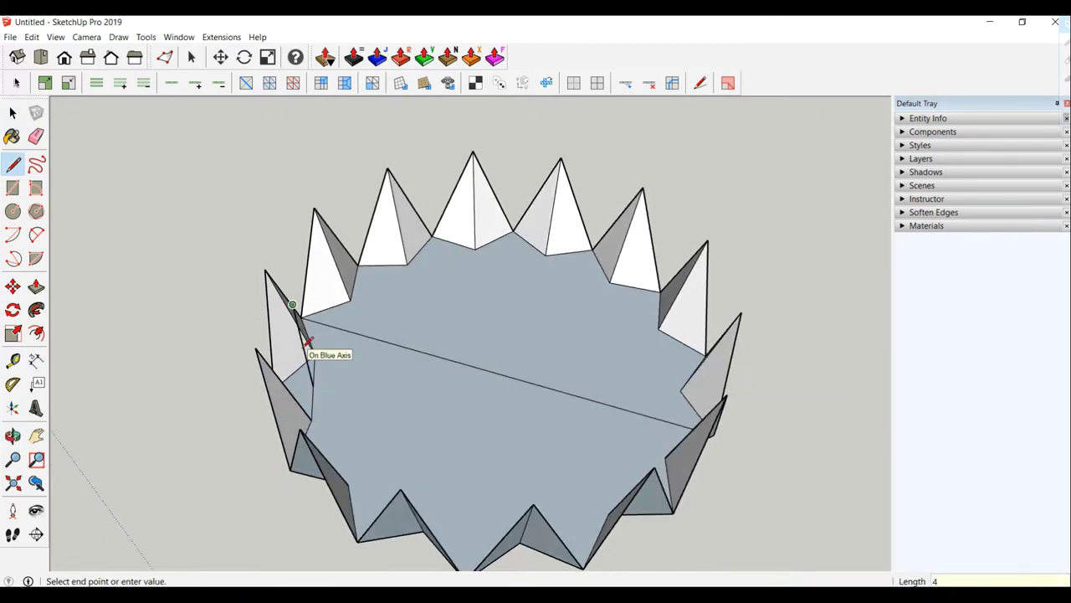
left_click(308, 341)
middle_click_drag(449, 307, 413, 366)
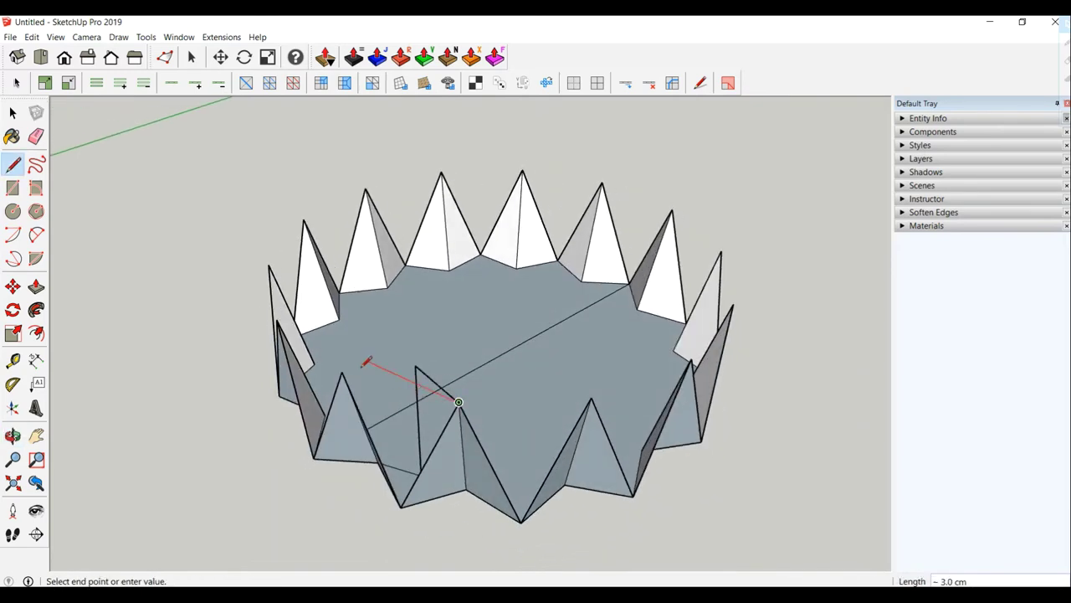
key("Escape")
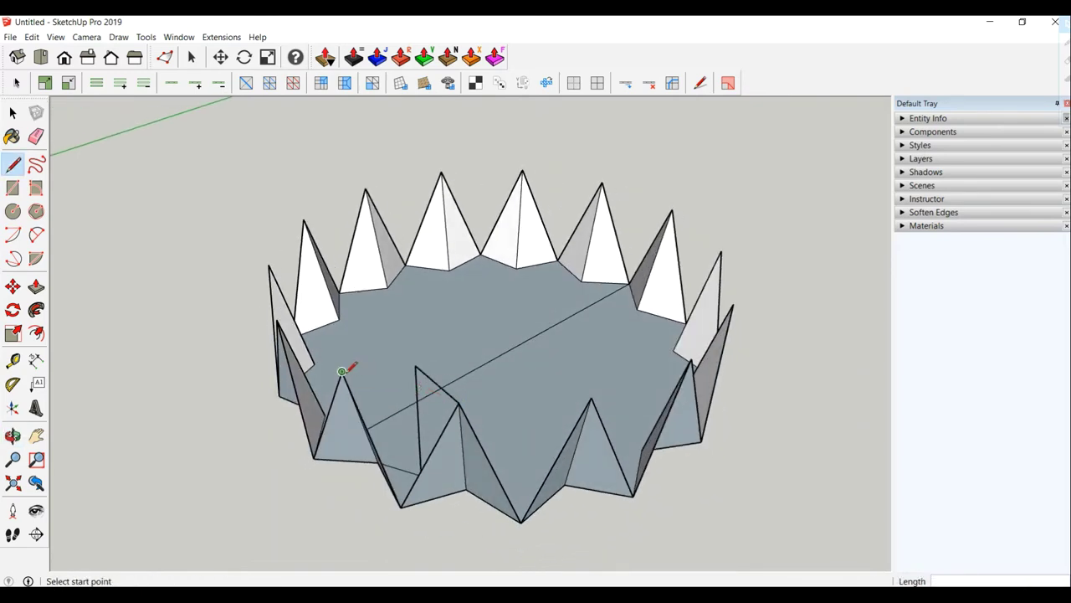
Connect the spike base to the rim vertex to close a triangular face, then erase the stray edge
left_click(416, 362)
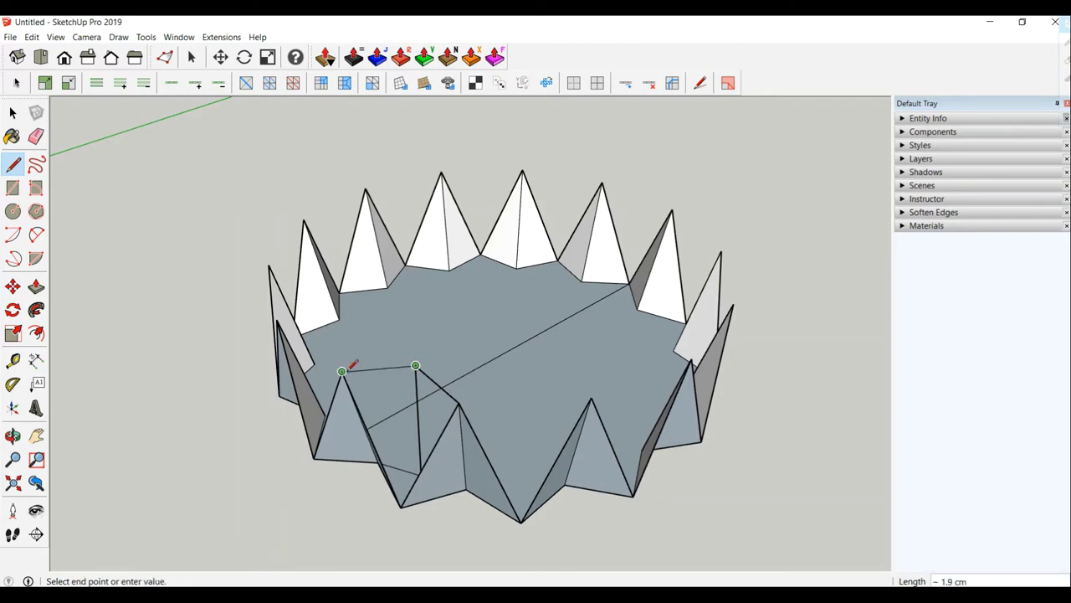
mouse_move(346, 366)
middle_mouse_down()
mouse_move(407, 279)
mouse_move(408, 259)
middle_mouse_up()
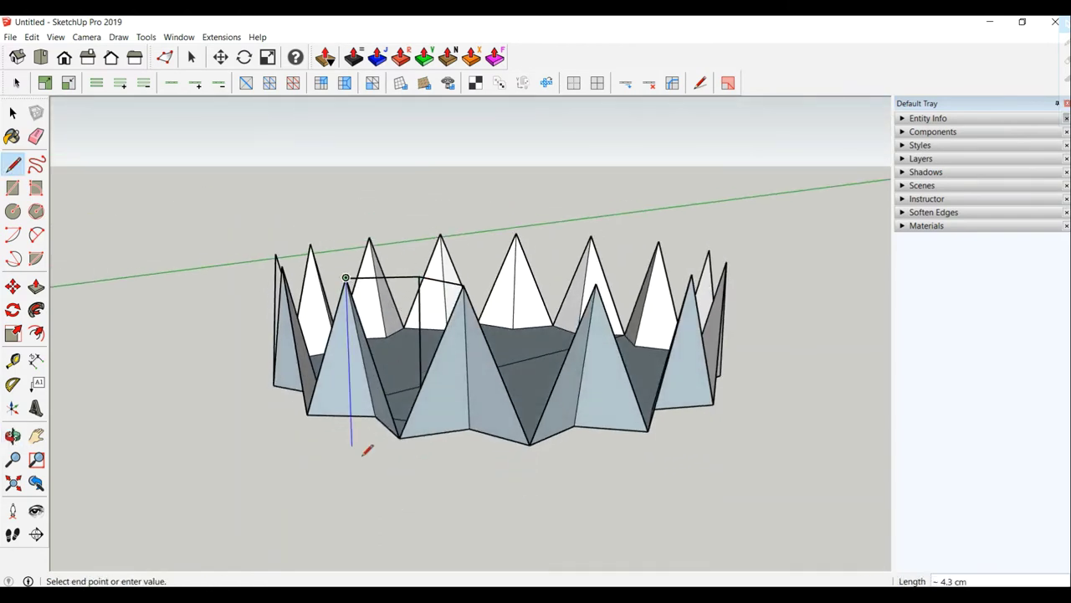
left_click(399, 437)
left_click(399, 437)
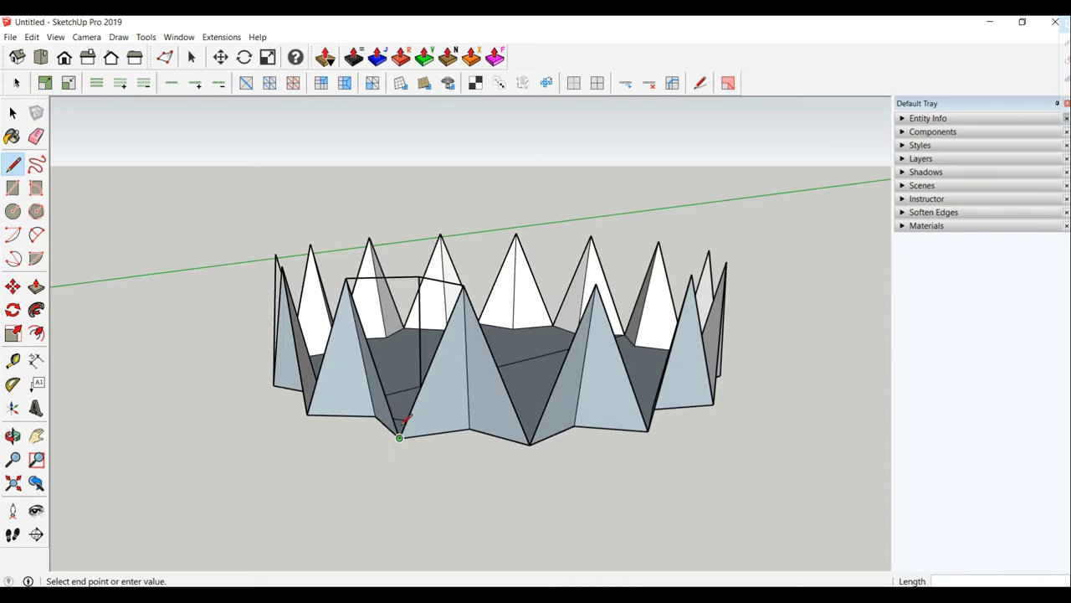
left_click(419, 277)
mouse_move(419, 277)
middle_mouse_down()
mouse_move(321, 461)
mouse_move(327, 536)
mouse_move(78, 120)
middle_mouse_up()
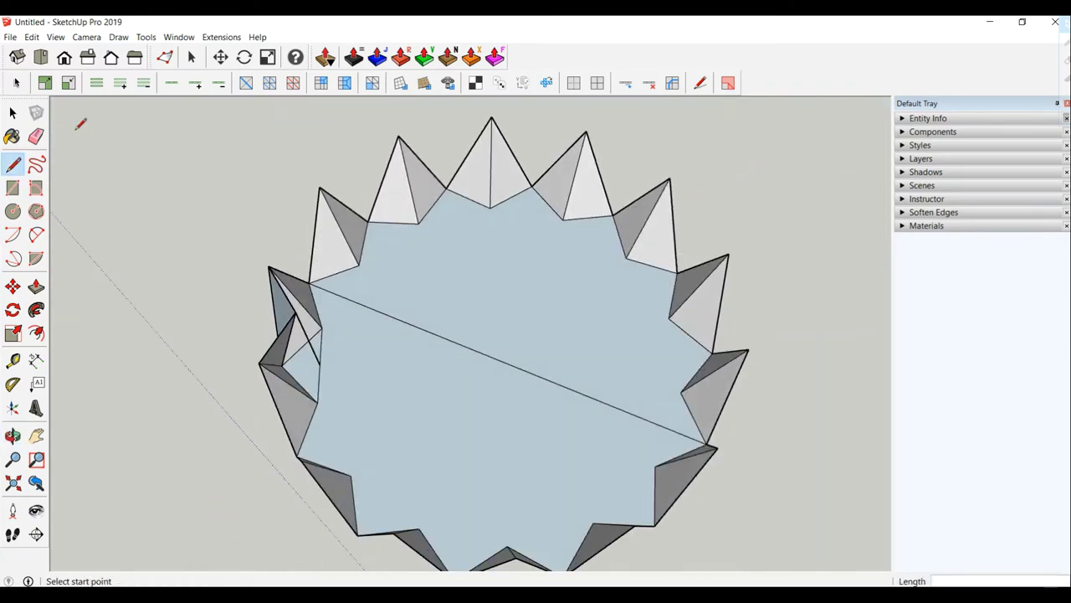
left_click(35, 138)
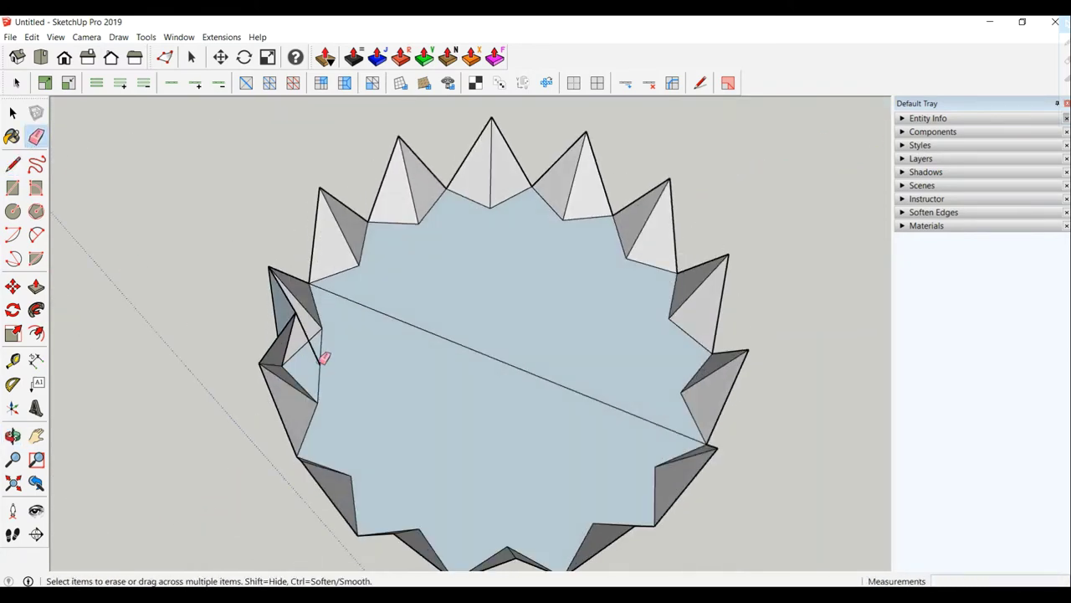
left_click(325, 360)
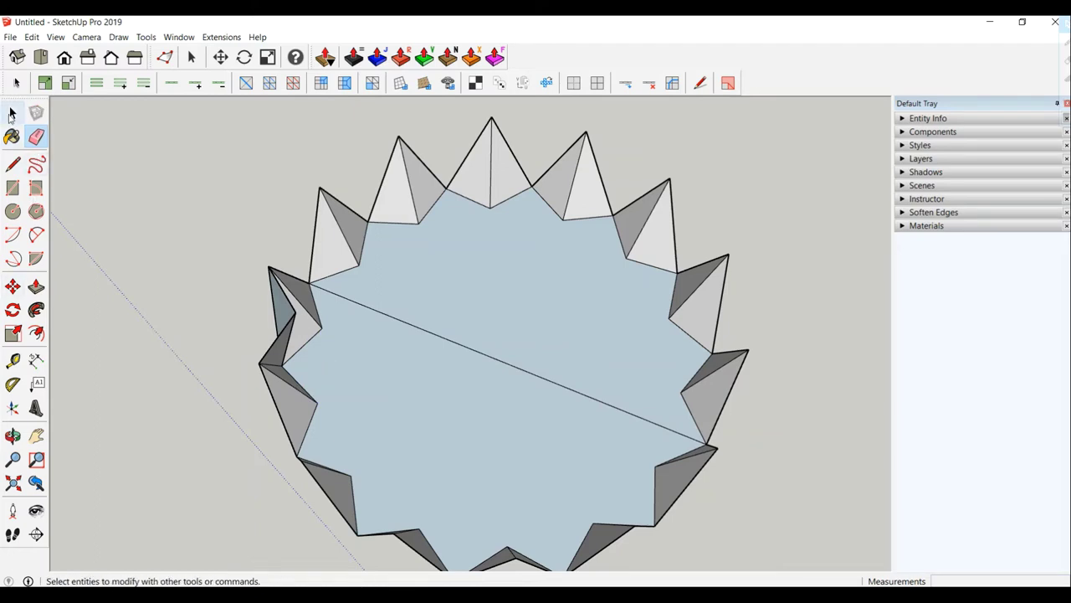
left_click(11, 115)
mouse_move(469, 285)
middle_mouse_down()
mouse_move(477, 313)
mouse_move(385, 464)
middle_mouse_up()
Rotate-copy the triangular filler face 13 times around the ring centre
left_click(380, 440)
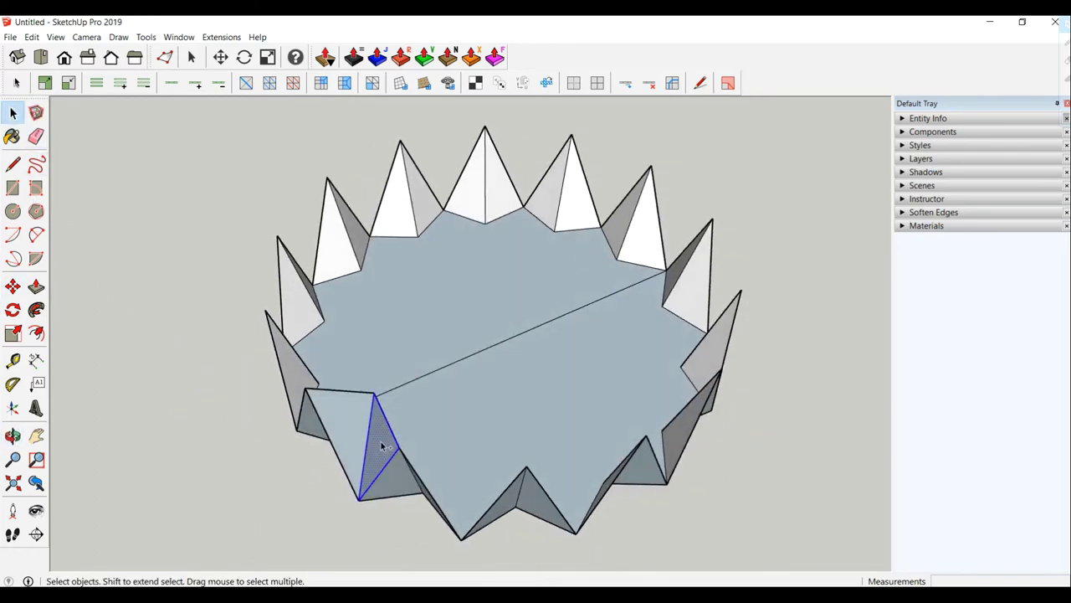
double_click(342, 431)
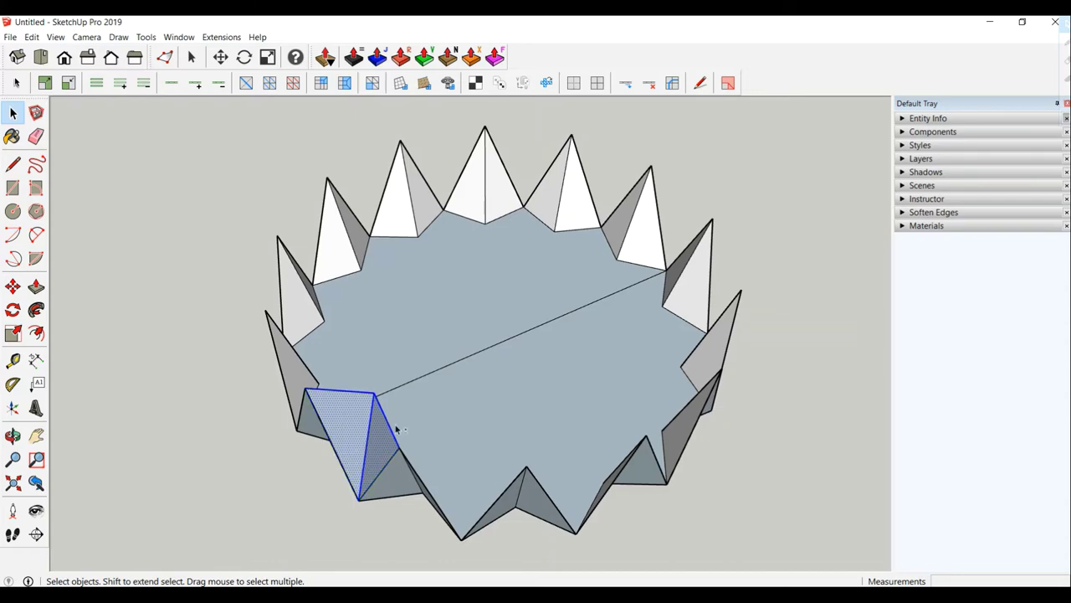
middle_click_drag(396, 428, 145, 522, "shift")
scroll(174, 500, "down", 5)
middle_click_drag(469, 378, 491, 411)
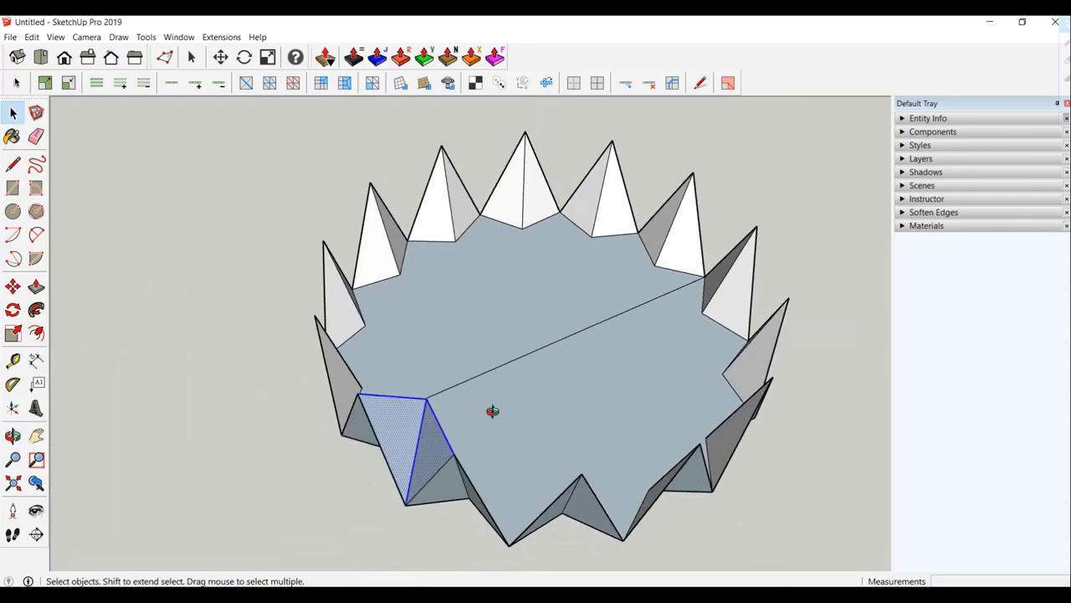
scroll(490, 411, "up", 3)
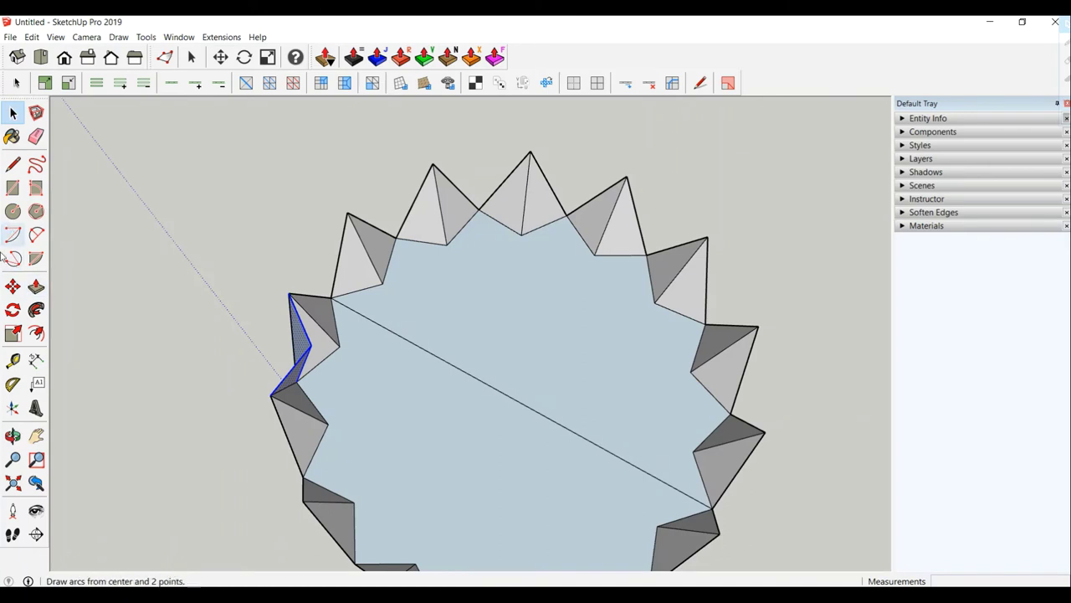
left_click(12, 310)
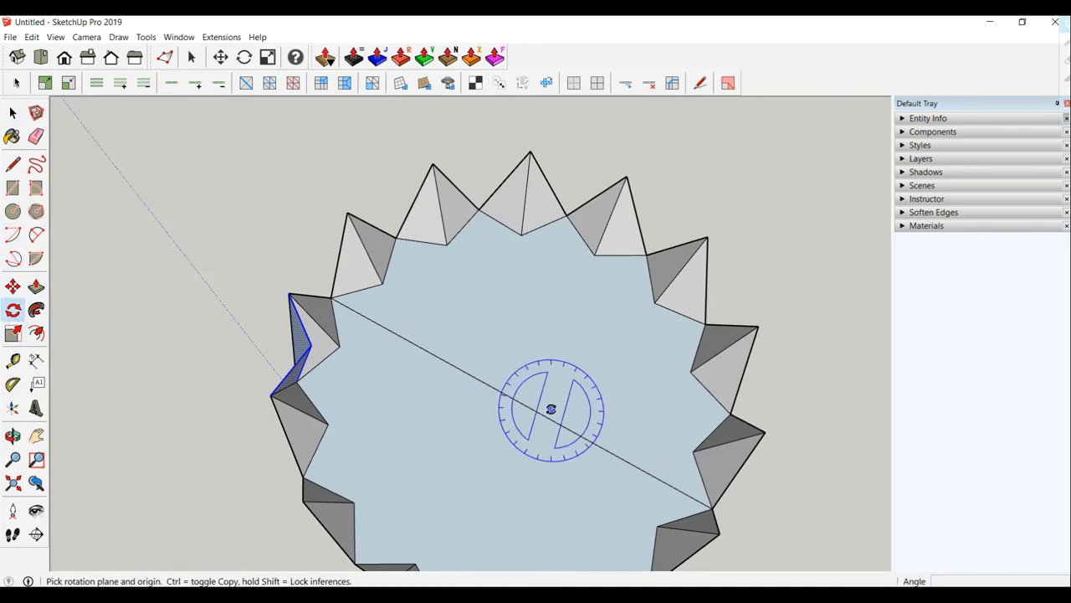
left_click(510, 394)
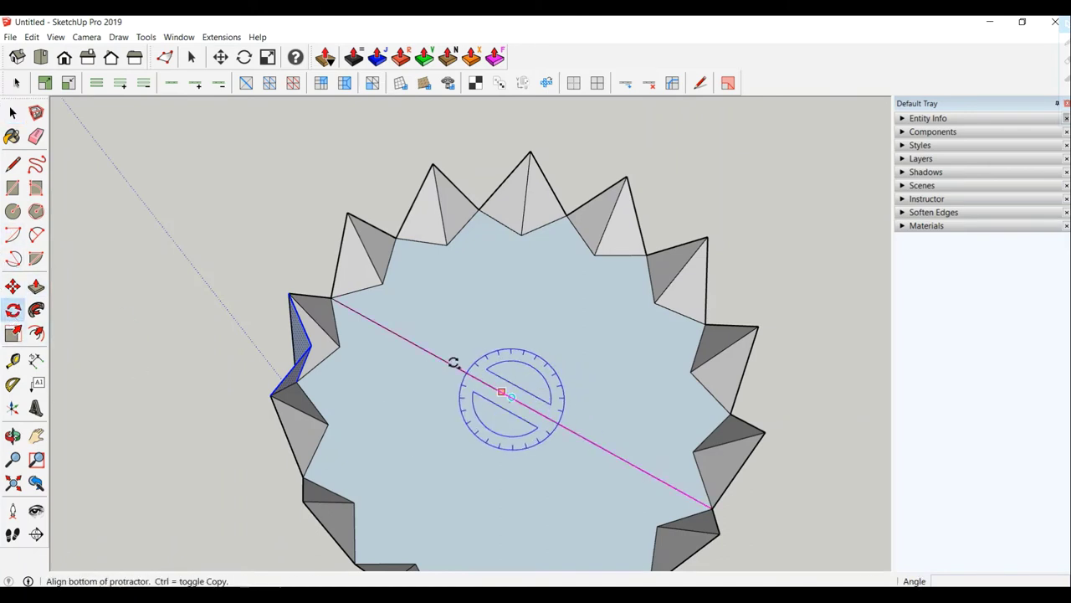
left_click(288, 294)
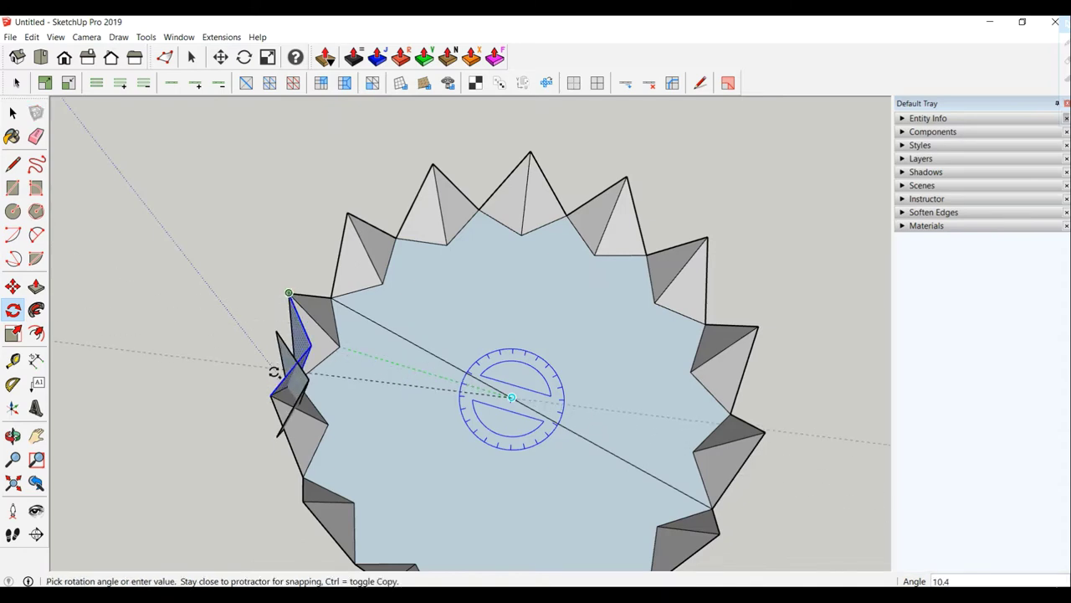
left_click(272, 395)
type("*13")
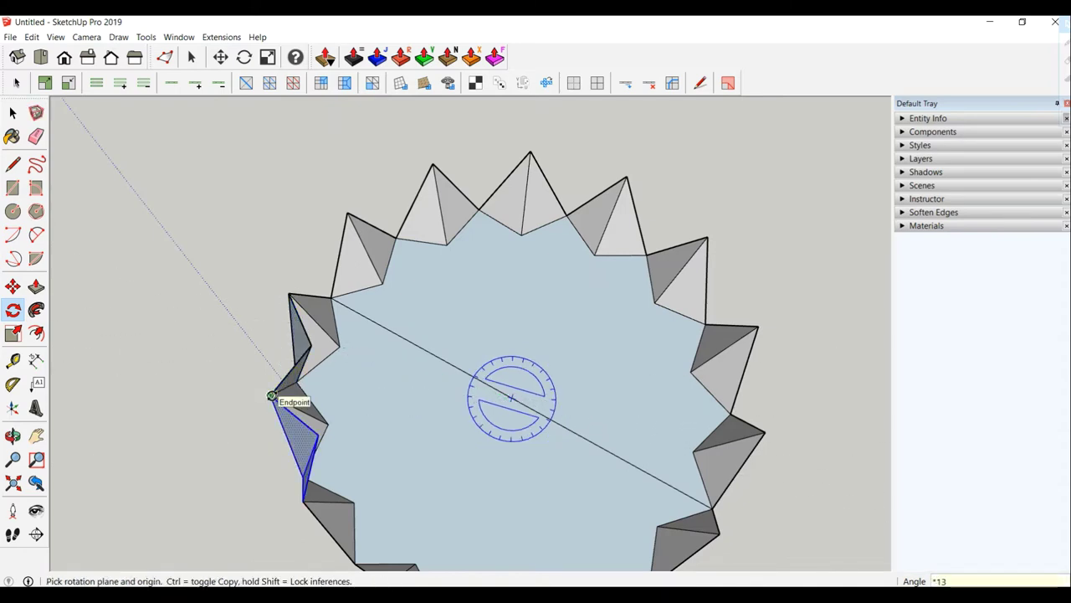
key("Return")
scroll(272, 395, "down", 2)
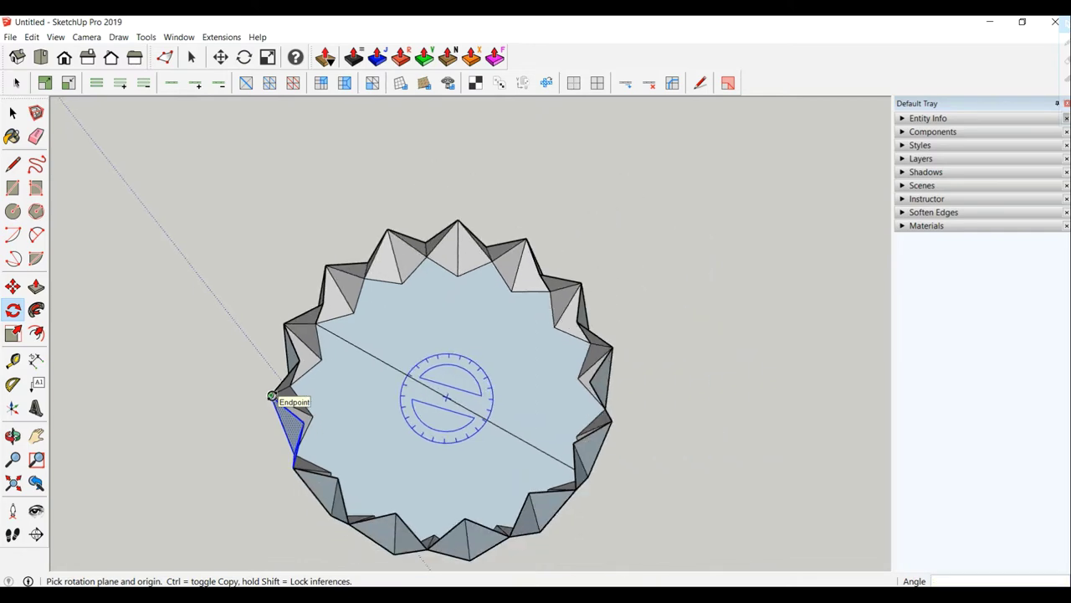
mouse_move(287, 394)
middle_mouse_down()
mouse_move(485, 194)
mouse_move(454, 323)
mouse_move(450, 447)
mouse_move(393, 401)
mouse_move(531, 411)
mouse_move(482, 443)
middle_mouse_up()
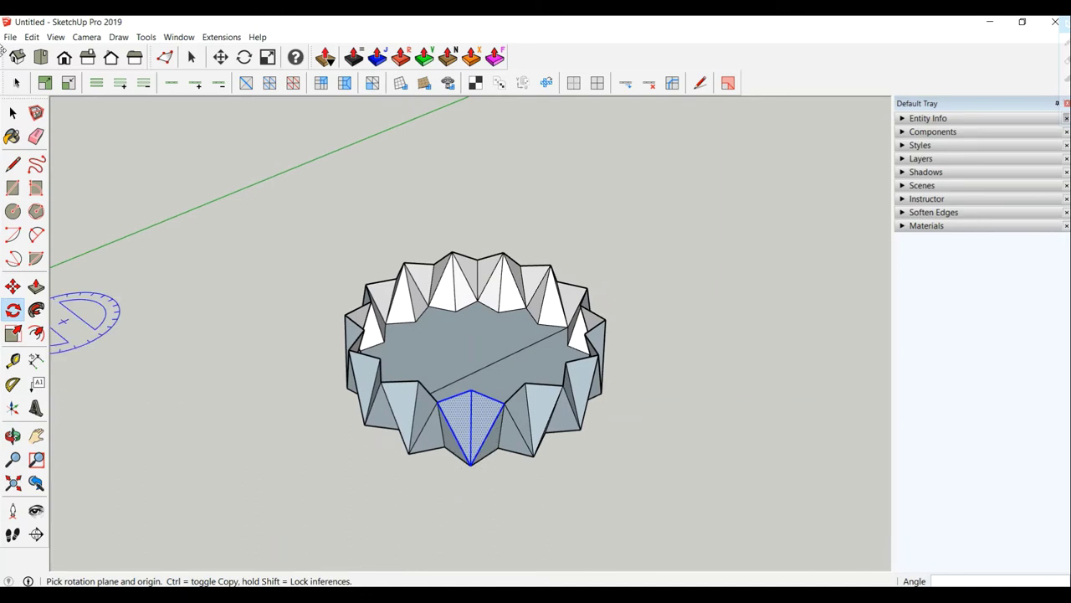
Clear the selection and window-select the whole faceted ring
left_click(17, 119)
middle_click_drag(445, 363, 471, 299)
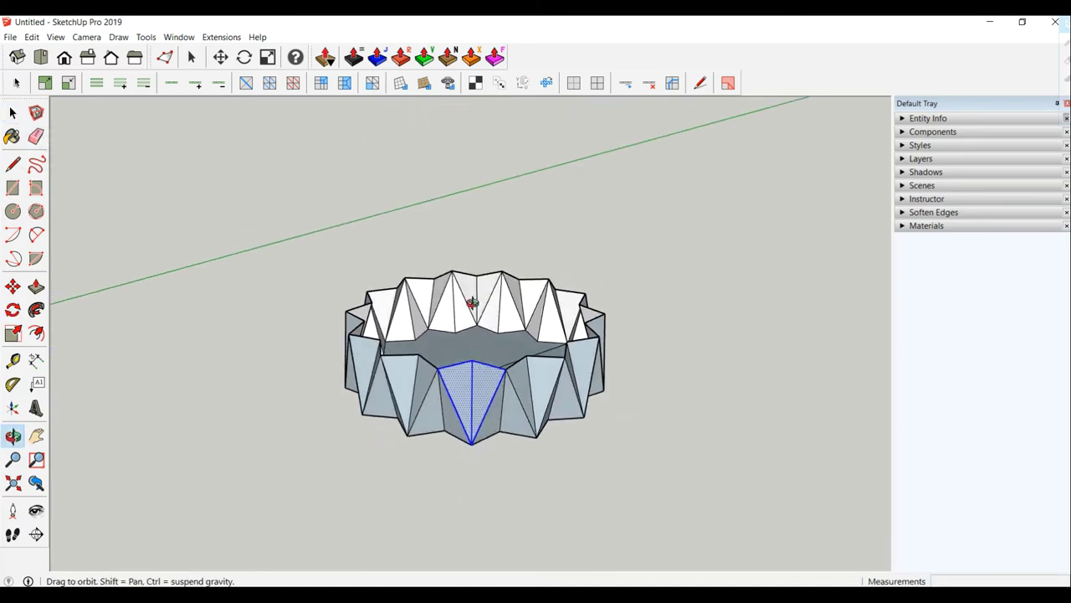
left_click(223, 279)
mouse_move(224, 279)
middle_mouse_down()
mouse_move(502, 400)
mouse_move(494, 368)
mouse_move(591, 365)
mouse_move(588, 478)
mouse_move(381, 373)
middle_mouse_up()
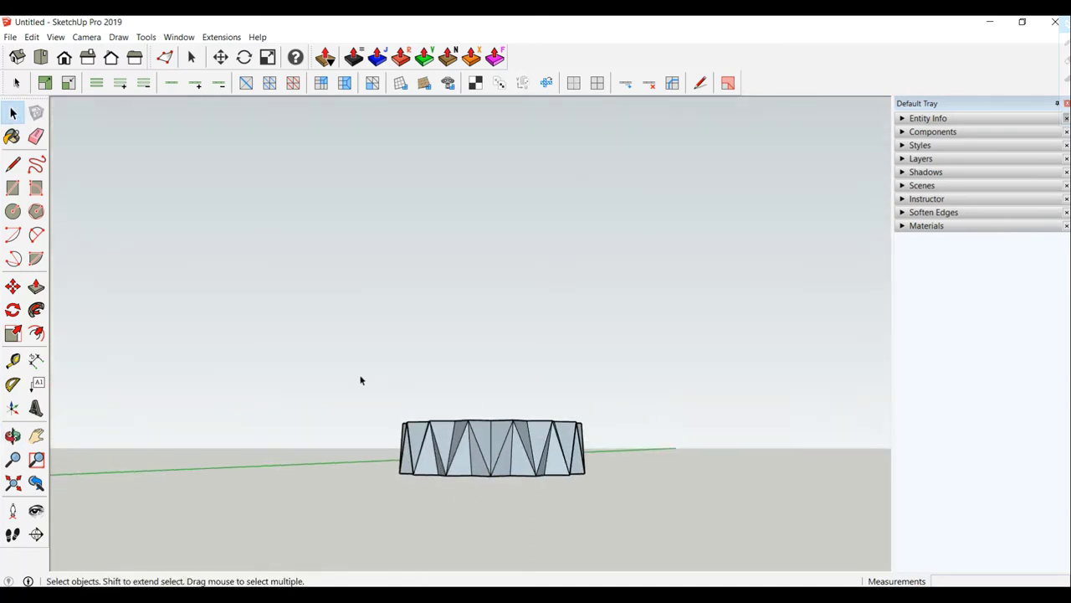
left_click_drag(361, 380, 651, 446)
middle_click_drag(650, 446, 661, 584)
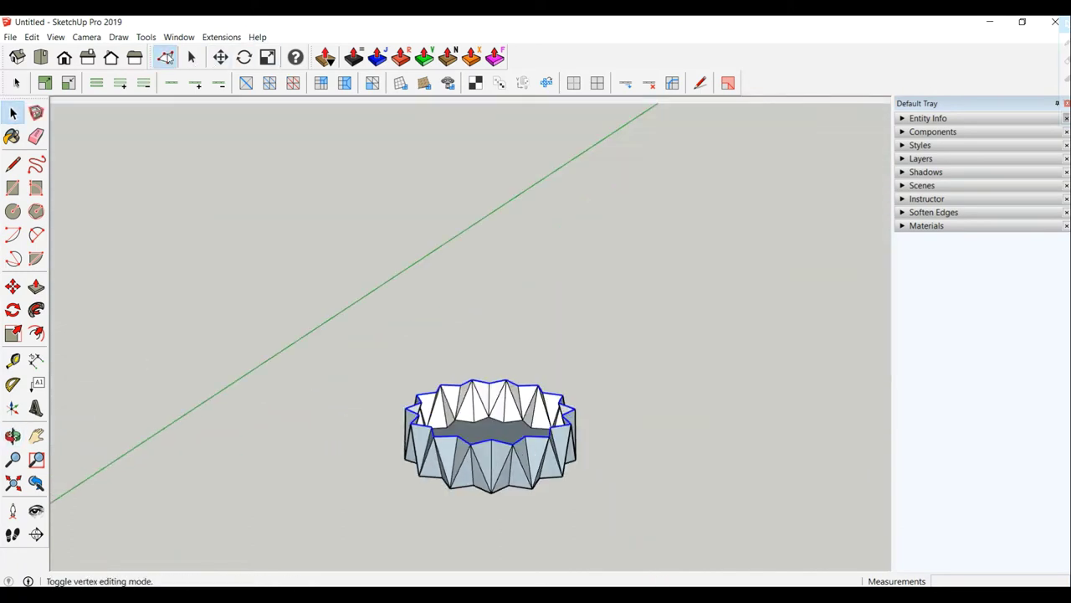
With Vertex Tools, lift the 28 top-rim vertices about 15.1 cm into a tall fluted wall
left_click(164, 57)
scroll(538, 327, "down", 2)
scroll(526, 303, "down", 2)
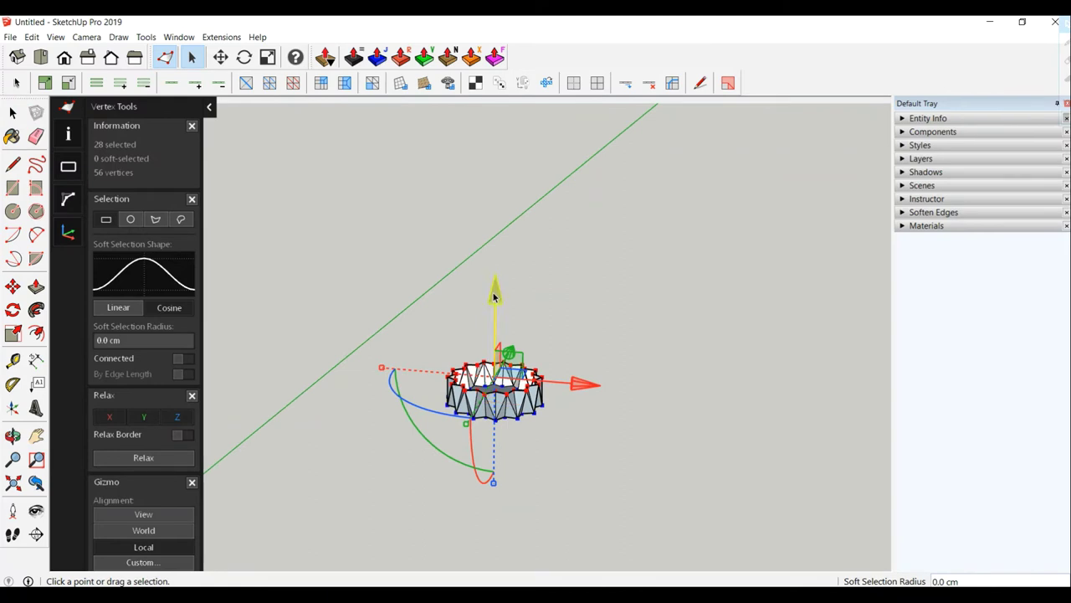
middle_click_drag(603, 438, 575, 550)
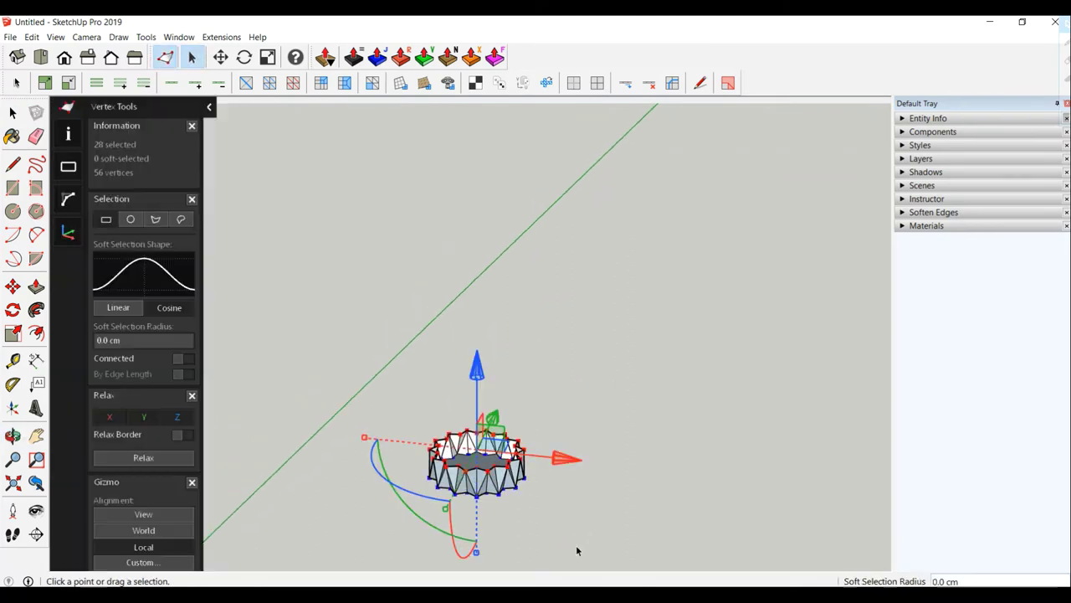
left_click_drag(476, 373, 475, 278)
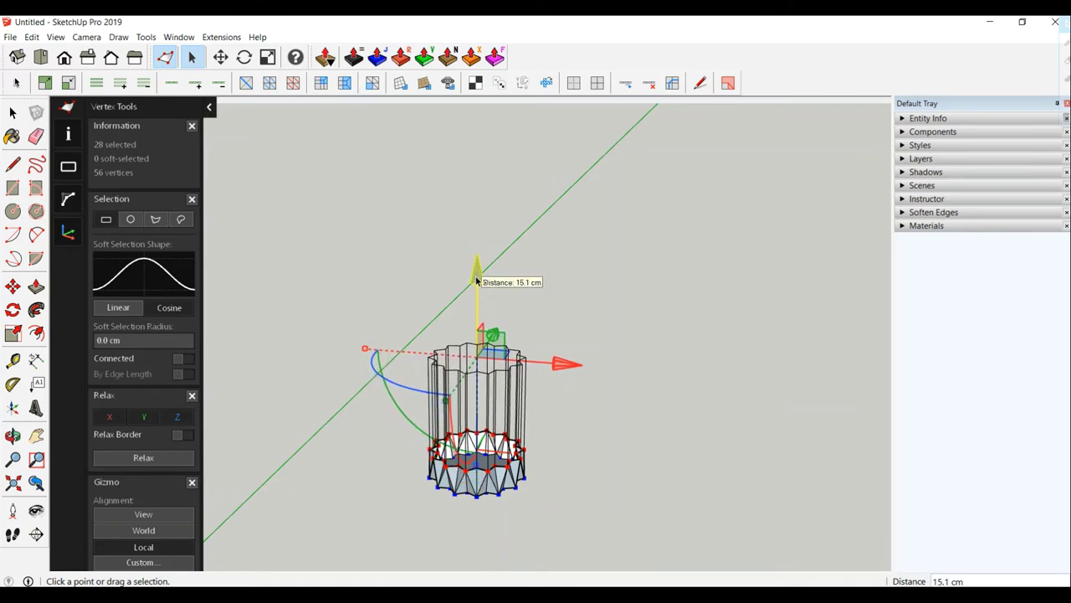
left_click_drag(475, 277, 475, 273)
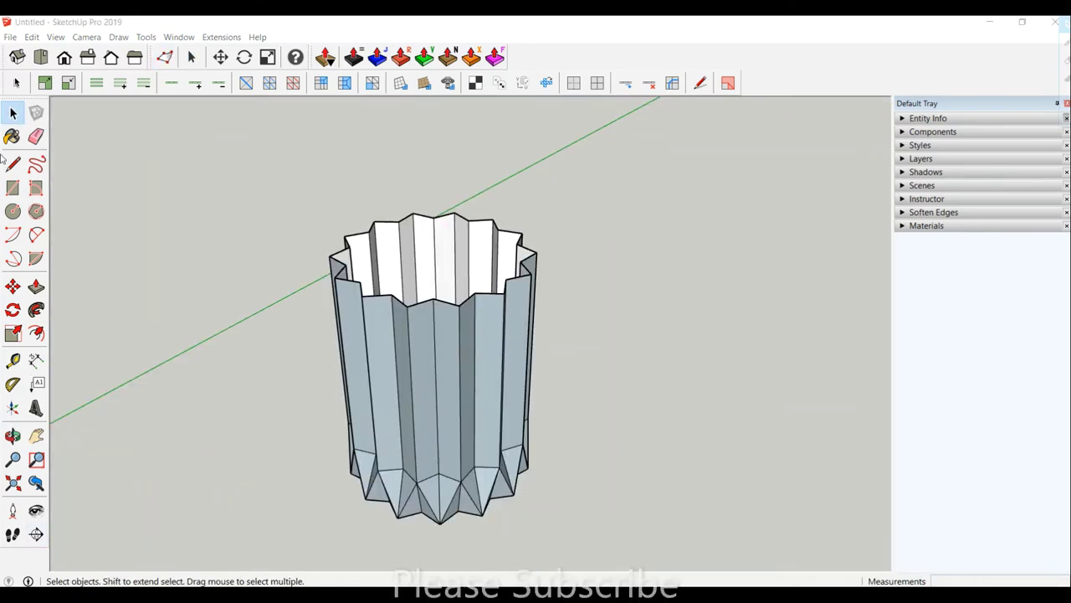
Draw edges along one flute's top rim to form the spike's base
left_click(12, 164)
scroll(353, 259, "up", 3)
middle_click_drag(344, 257, 365, 439)
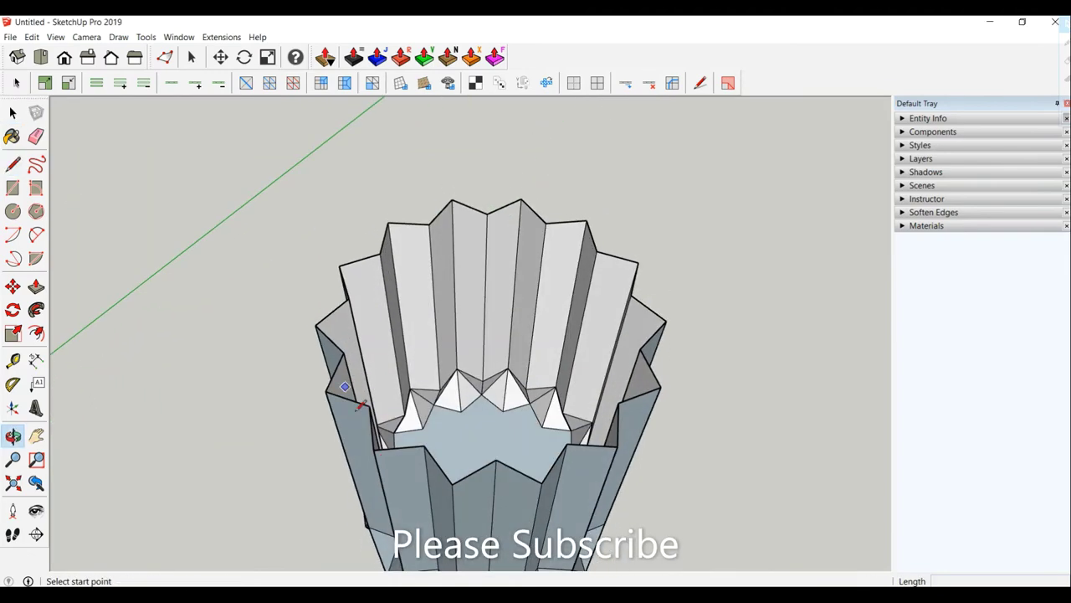
left_click(374, 449)
key("Escape")
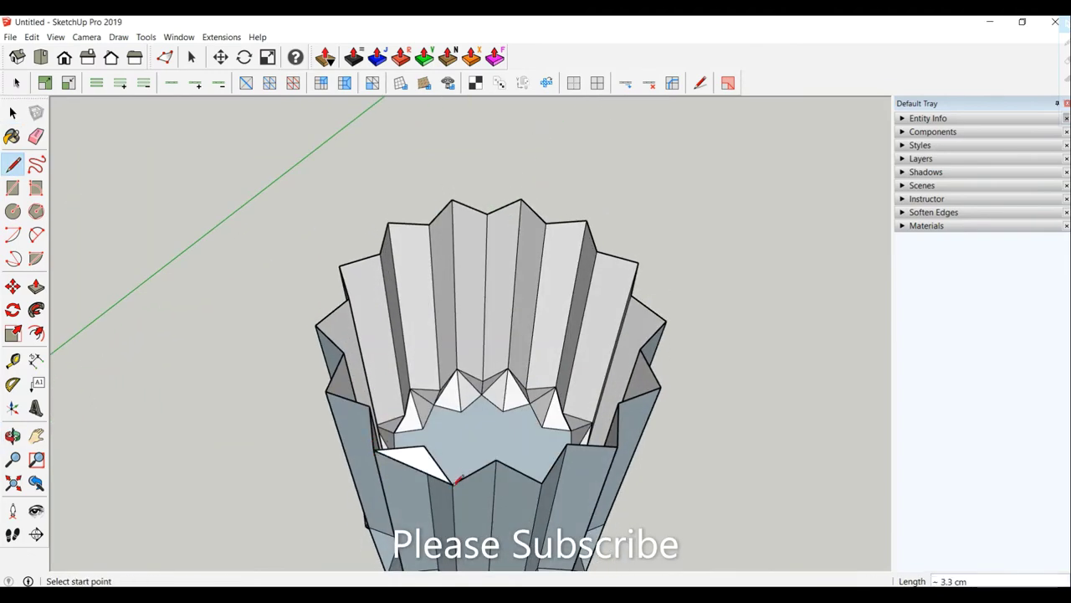
scroll(418, 447, "down", 3)
mouse_move(410, 447)
middle_mouse_down()
mouse_move(297, 313)
mouse_move(312, 310)
middle_mouse_up()
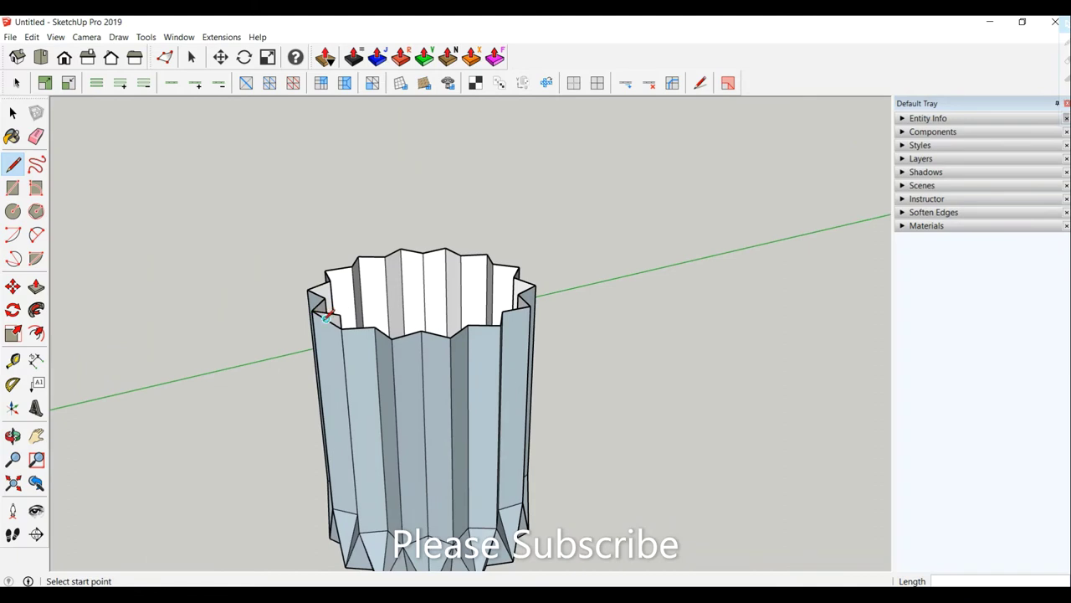
left_click(325, 318)
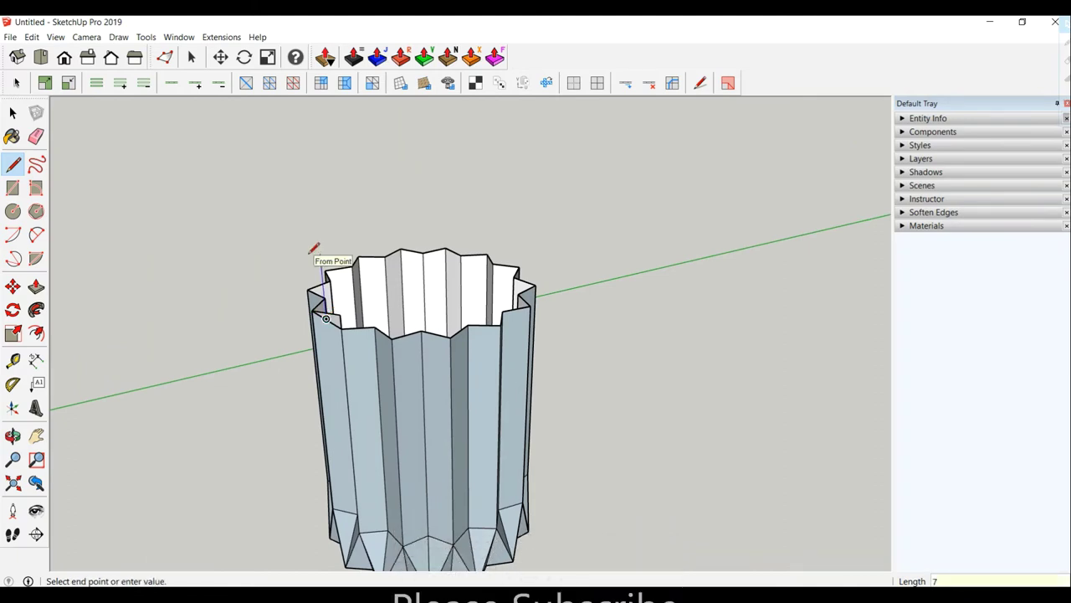
mouse_move(300, 251)
middle_mouse_down()
mouse_move(328, 240)
mouse_move(402, 280)
middle_mouse_up()
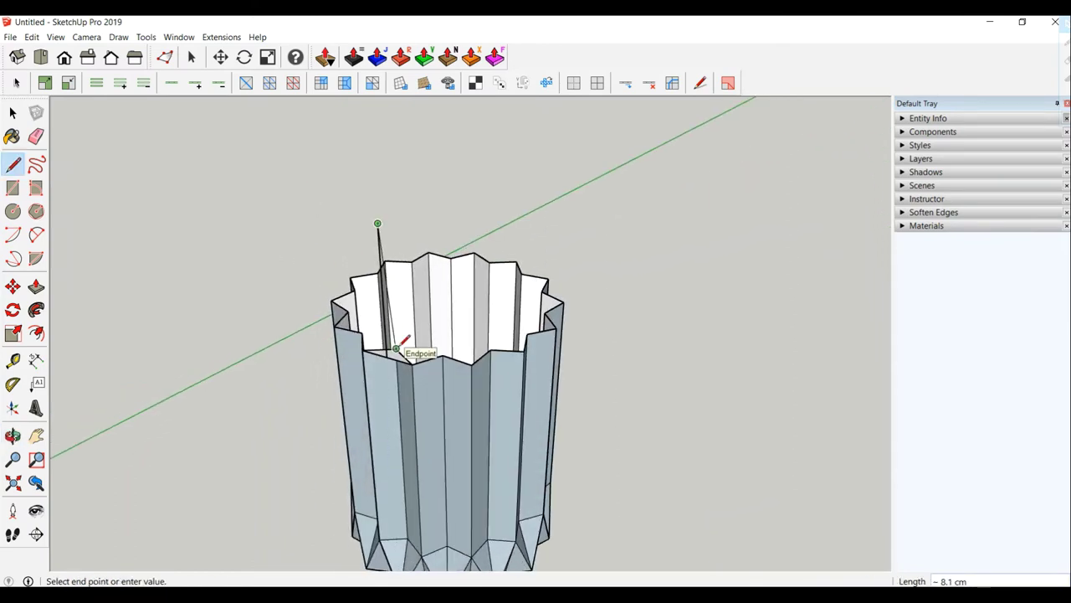
scroll(400, 344, "up", 3)
middle_click_drag(376, 363, 327, 370)
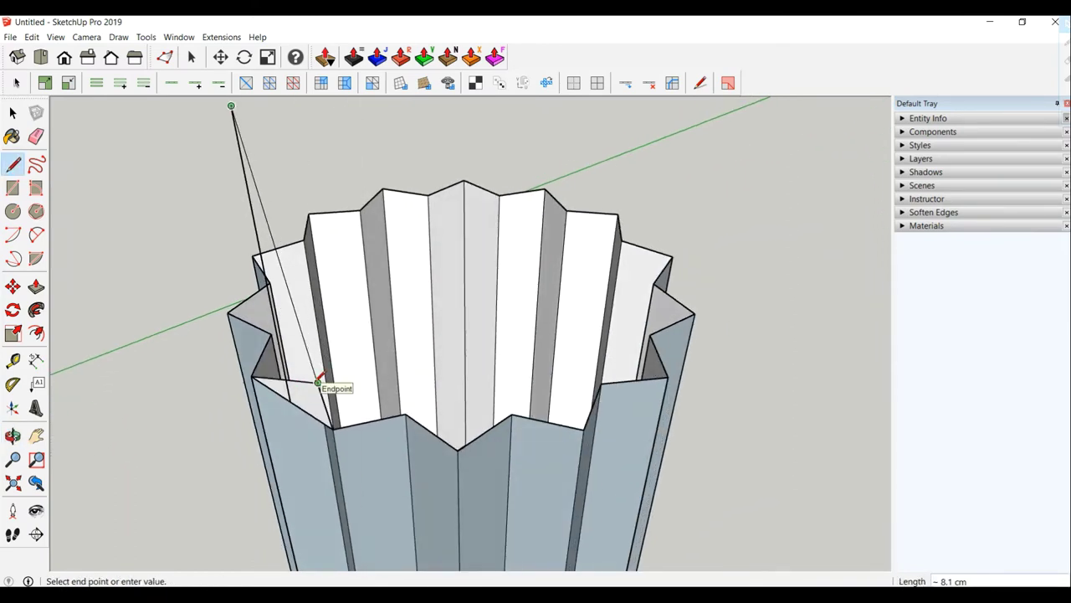
left_click(317, 382)
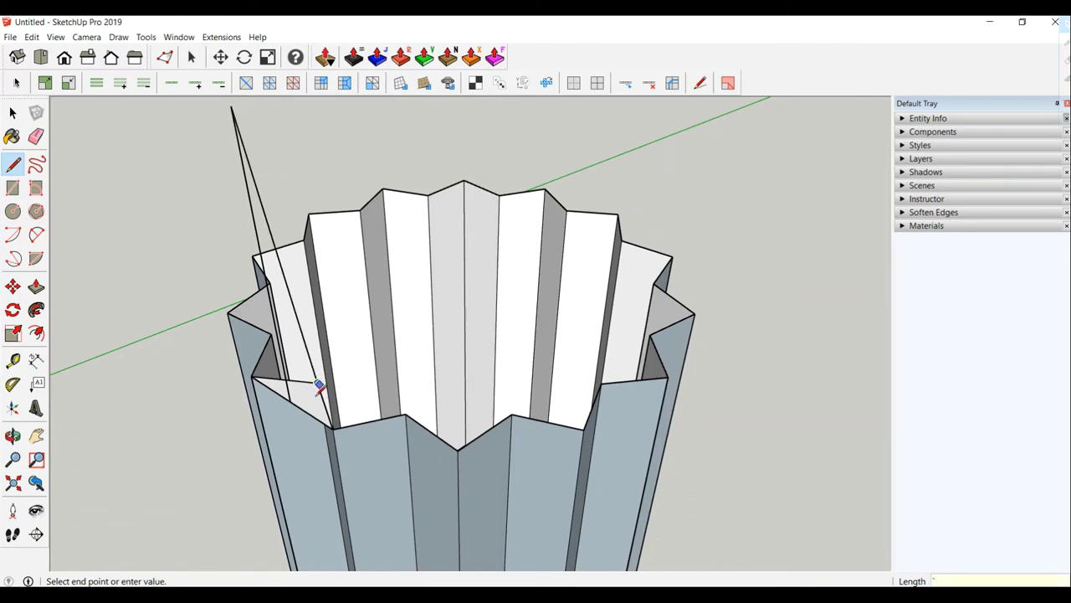
middle_click_drag(319, 387, 382, 406)
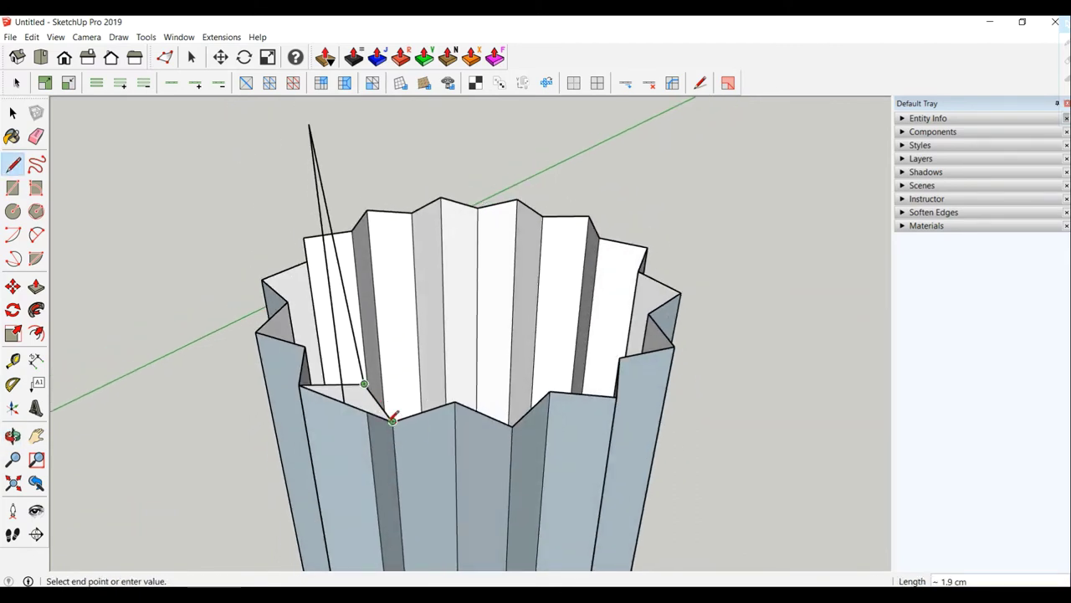
left_click(393, 421)
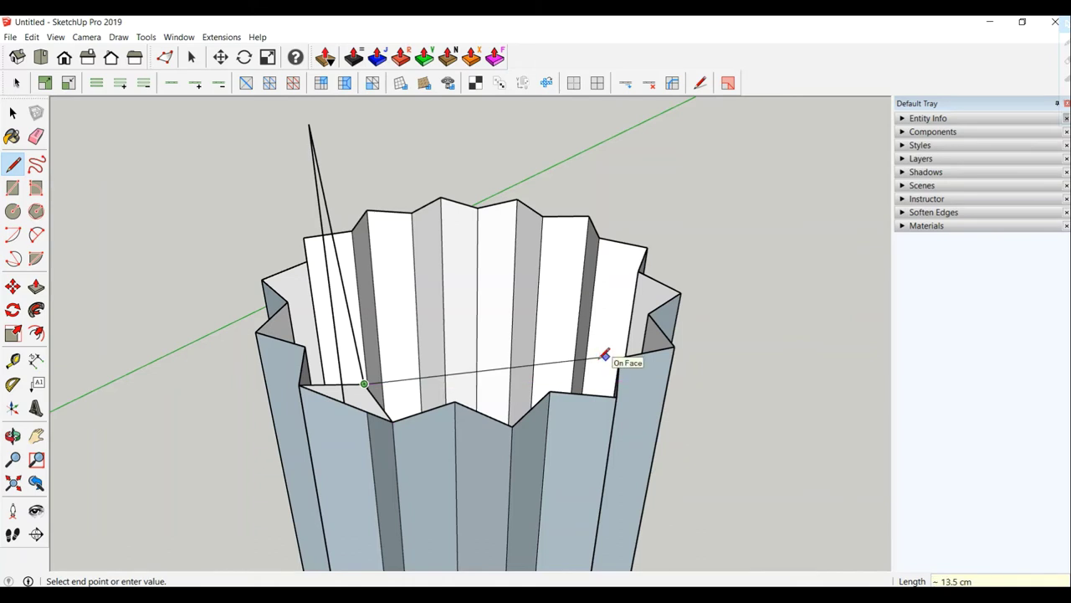
key("Escape")
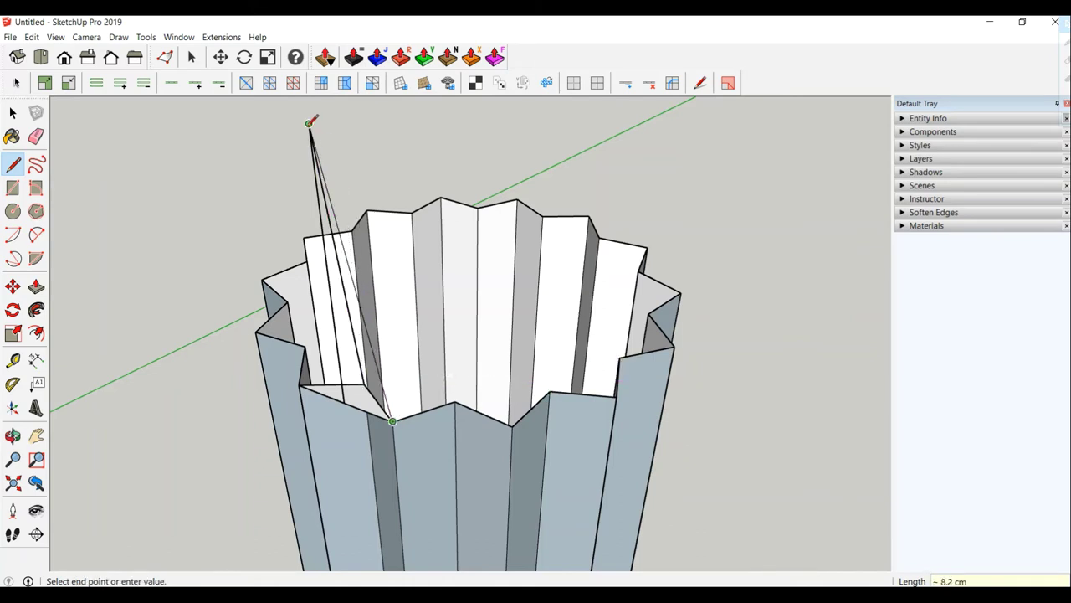
Connect a high apex point down to the rim, closing the spike's triangular faces
left_click(309, 123)
mouse_move(298, 220)
middle_mouse_down()
mouse_move(573, 290)
mouse_move(800, 208)
middle_mouse_up()
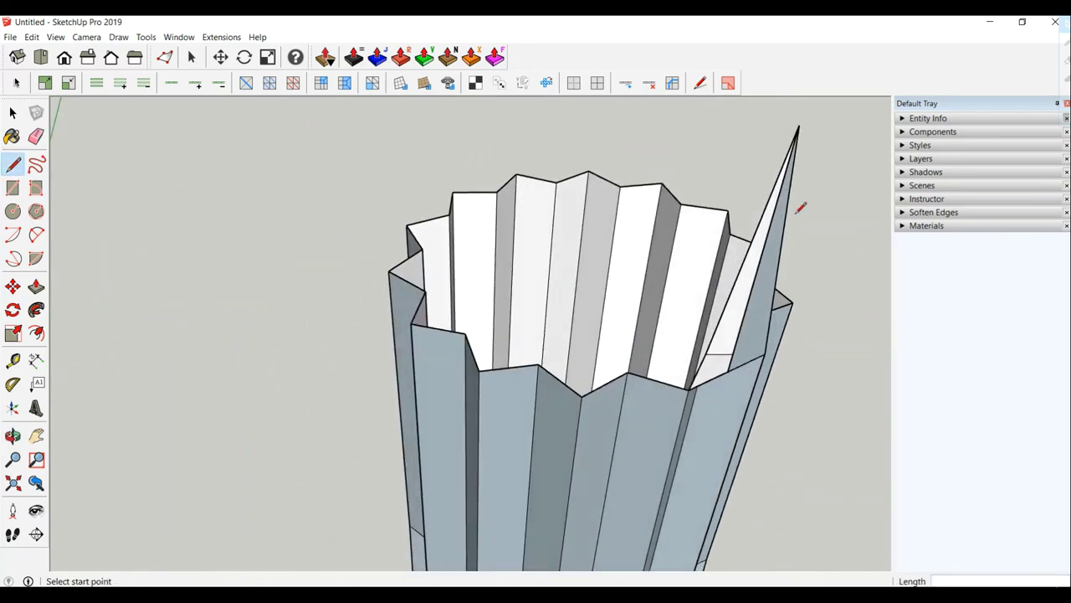
left_click(799, 125)
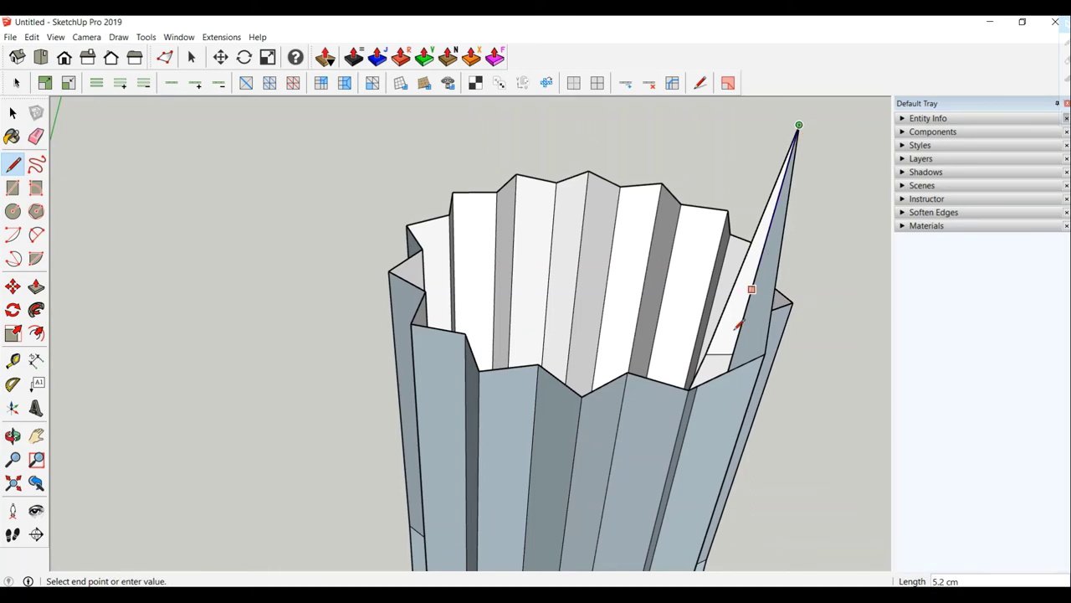
left_click(700, 383)
mouse_move(700, 382)
middle_mouse_down()
mouse_move(717, 334)
mouse_move(677, 293)
mouse_move(571, 313)
mouse_move(407, 214)
mouse_move(389, 253)
middle_mouse_up()
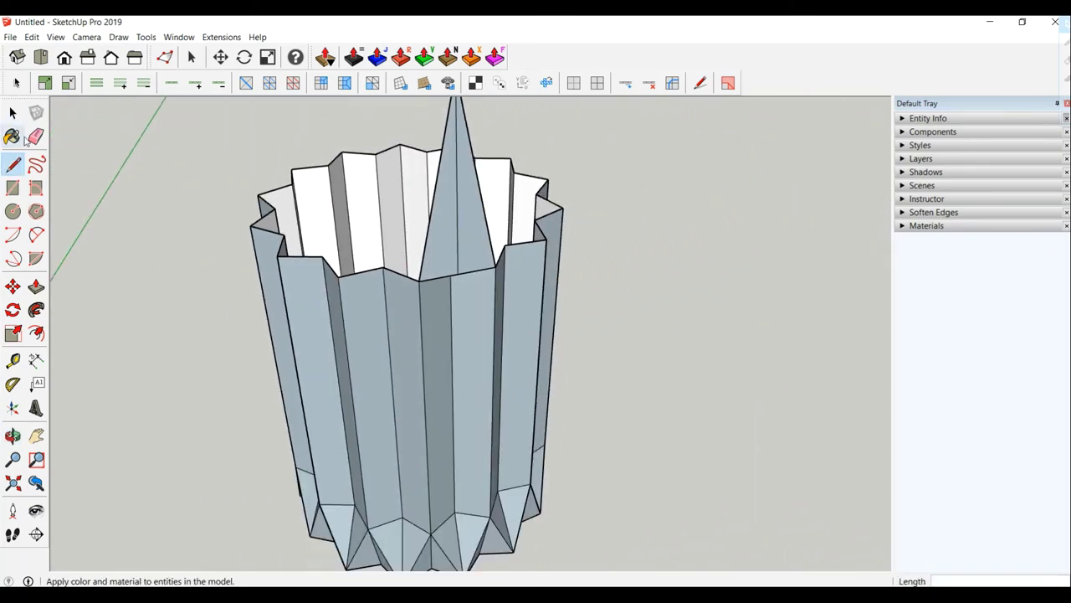
Erase the rim edge at the spike's base with the Eraser
left_click(36, 136)
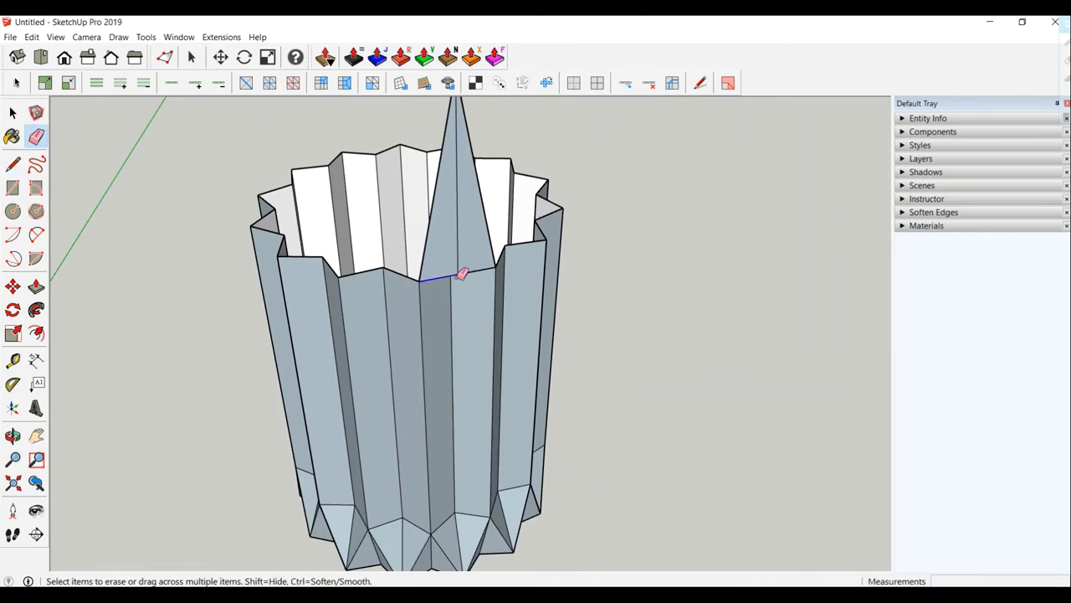
left_click(468, 269)
mouse_move(461, 259)
middle_mouse_down()
mouse_move(455, 310)
mouse_move(382, 347)
middle_mouse_up()
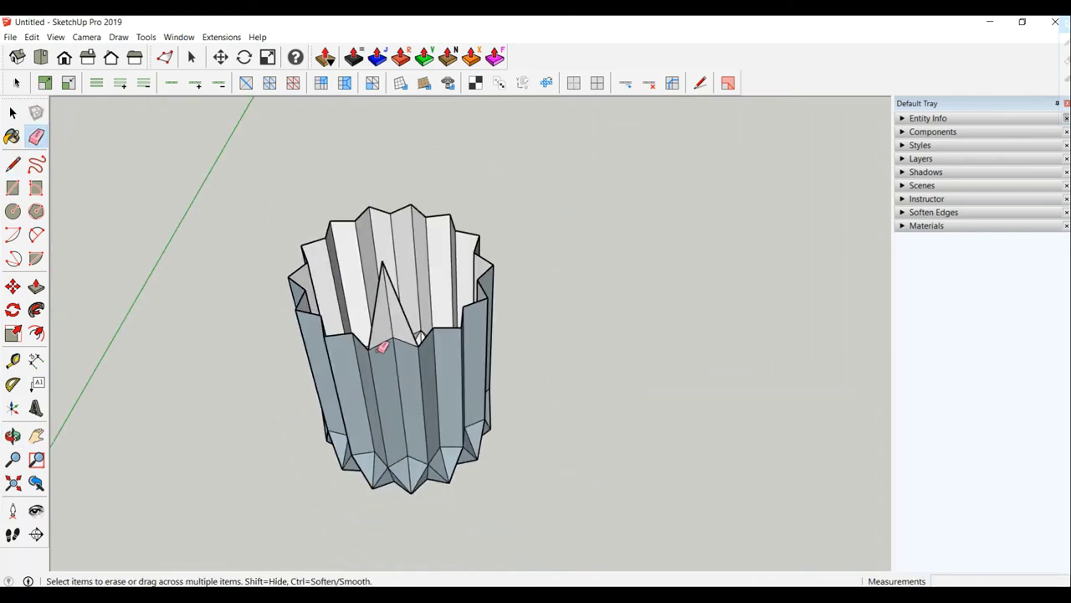
scroll(261, 311, "down", 2)
scroll(376, 294, "up", 2)
middle_click_drag(376, 294, 196, 363)
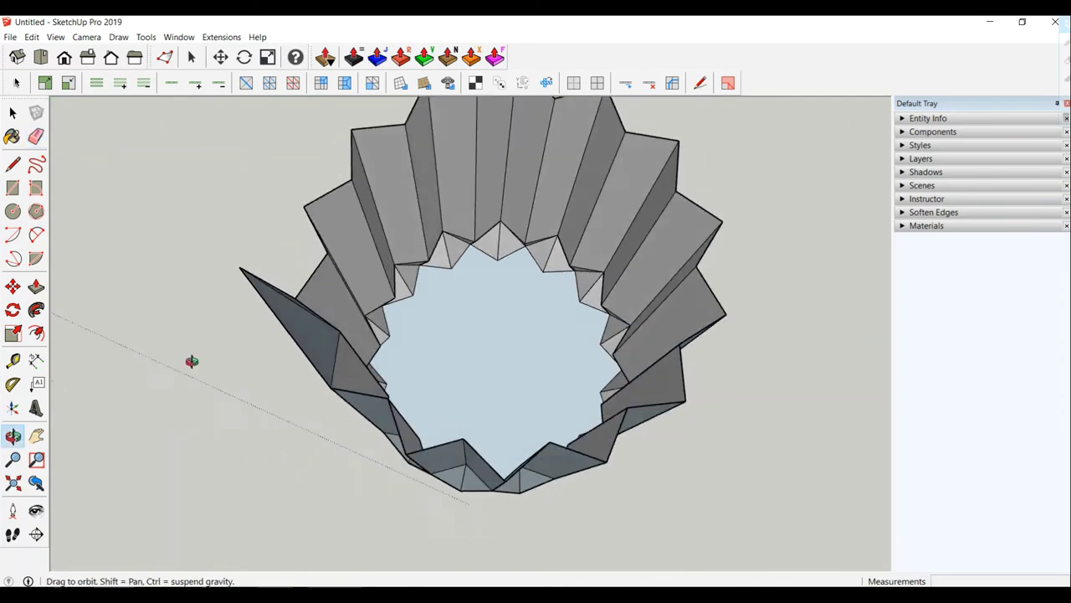
Draw a line across the top between star corners so the top becomes a face
left_click(13, 164)
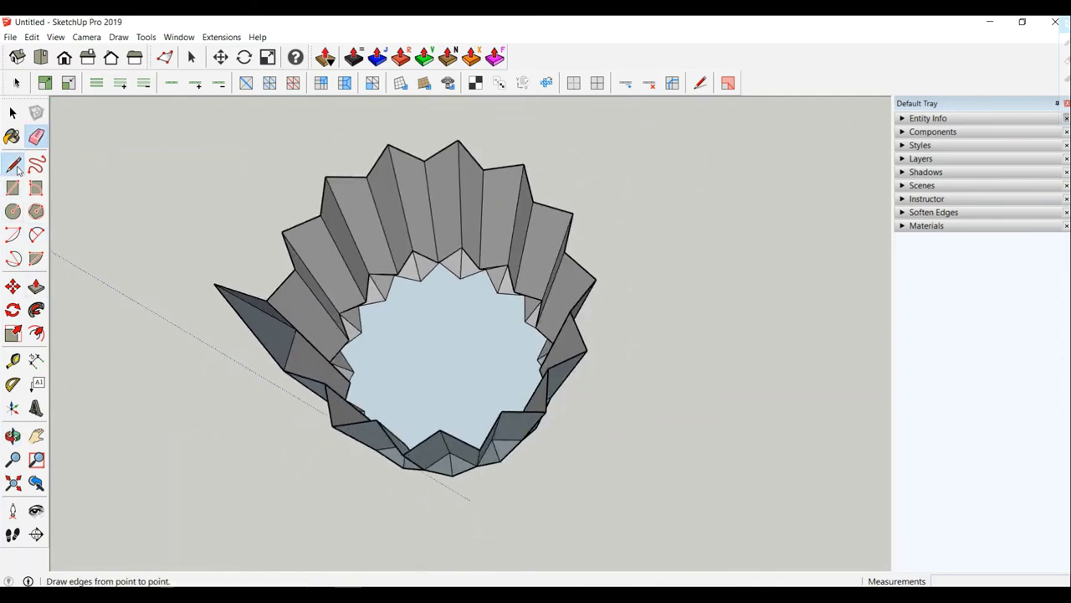
left_click(266, 300)
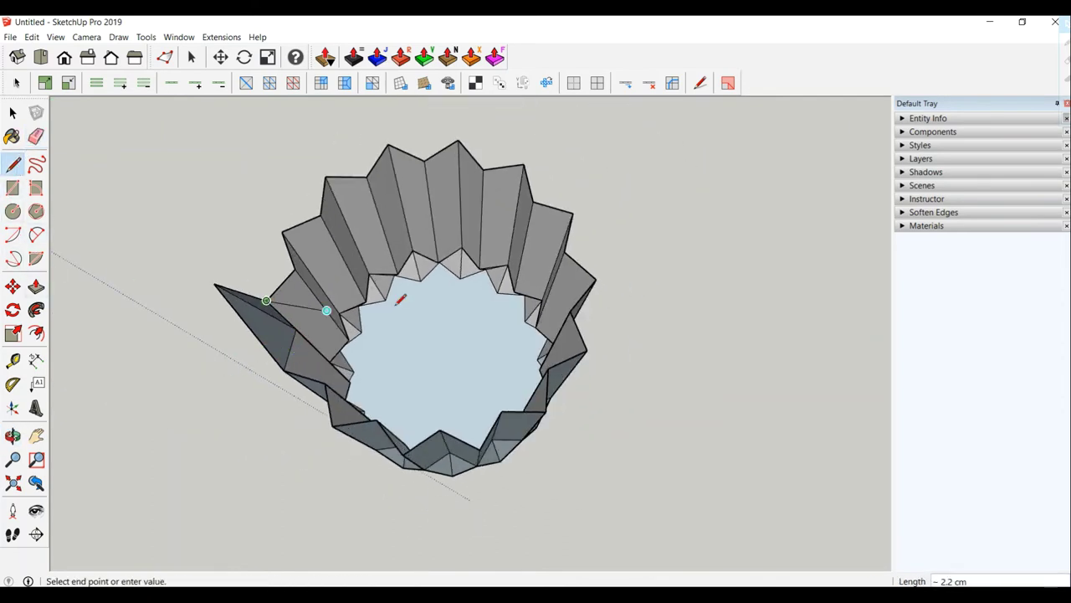
left_click(596, 278)
middle_click_drag(400, 352, 187, 292)
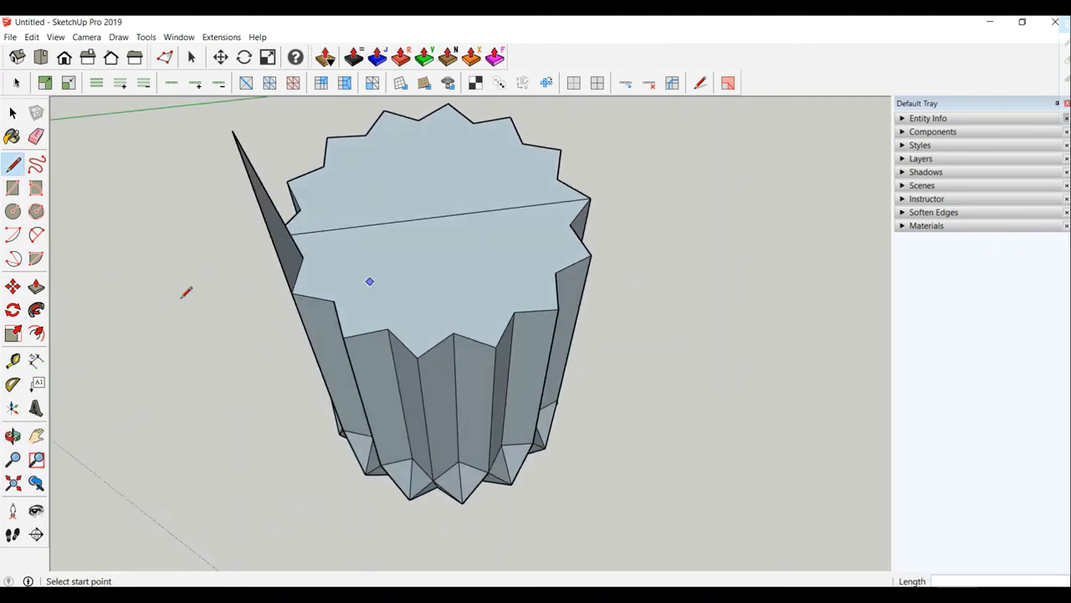
Rotate-copy the selected spike wedge about the star's centre, repeating it 13 times
left_click(13, 310)
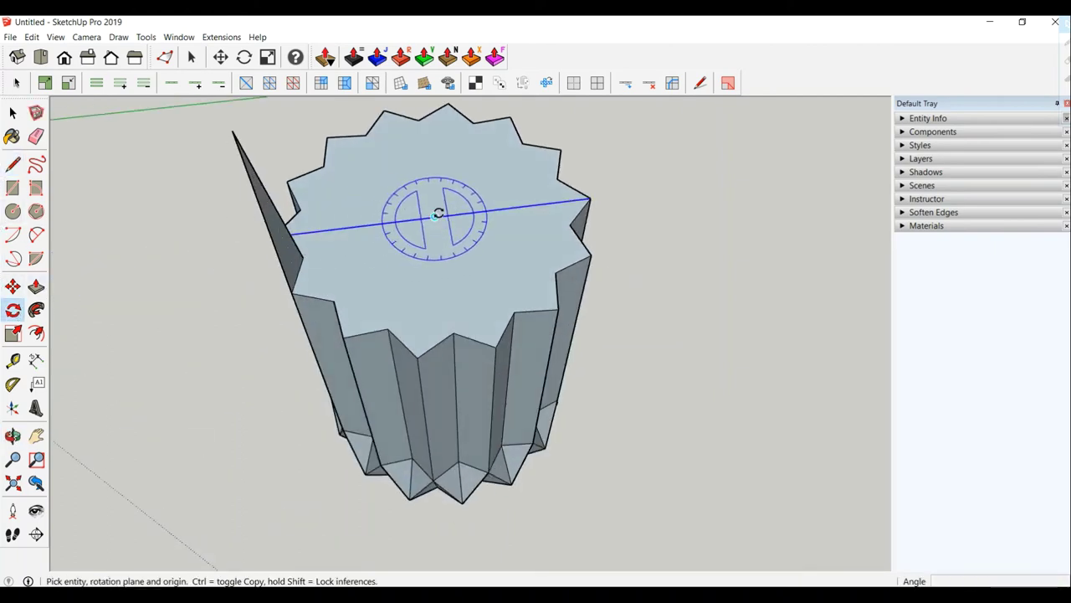
mouse_move(342, 222)
middle_mouse_down()
mouse_move(206, 299)
mouse_move(248, 314)
middle_mouse_up()
left_click(12, 113)
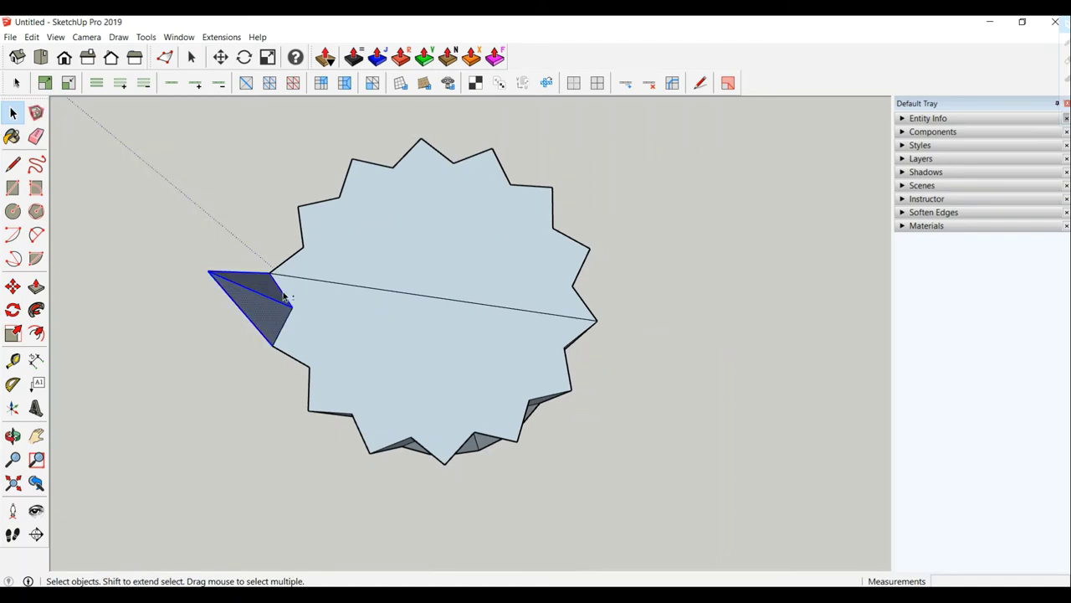
left_click(12, 309)
left_click(433, 299)
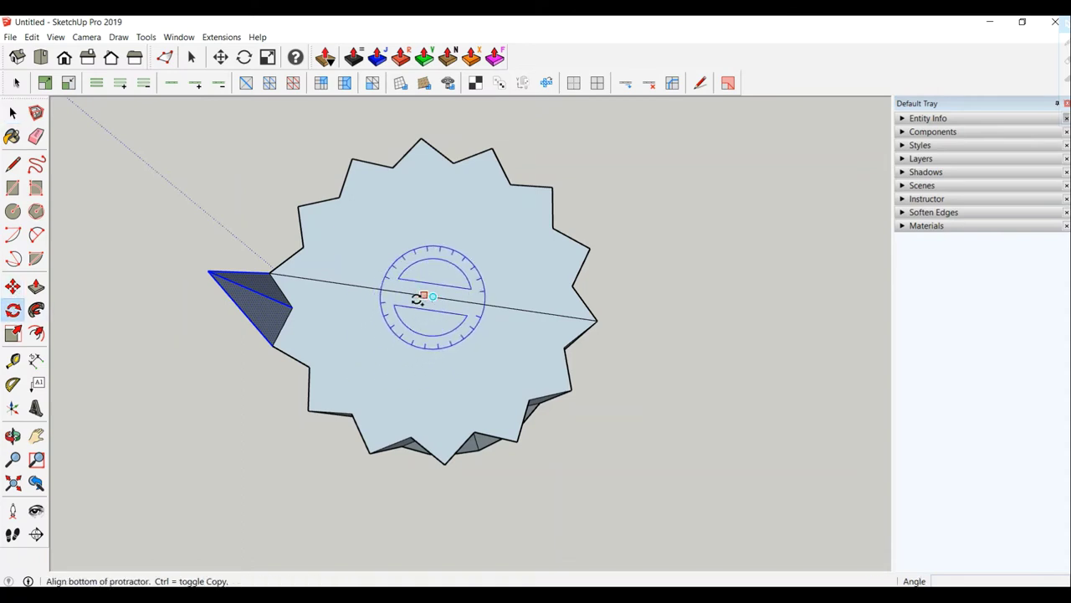
left_click(268, 273)
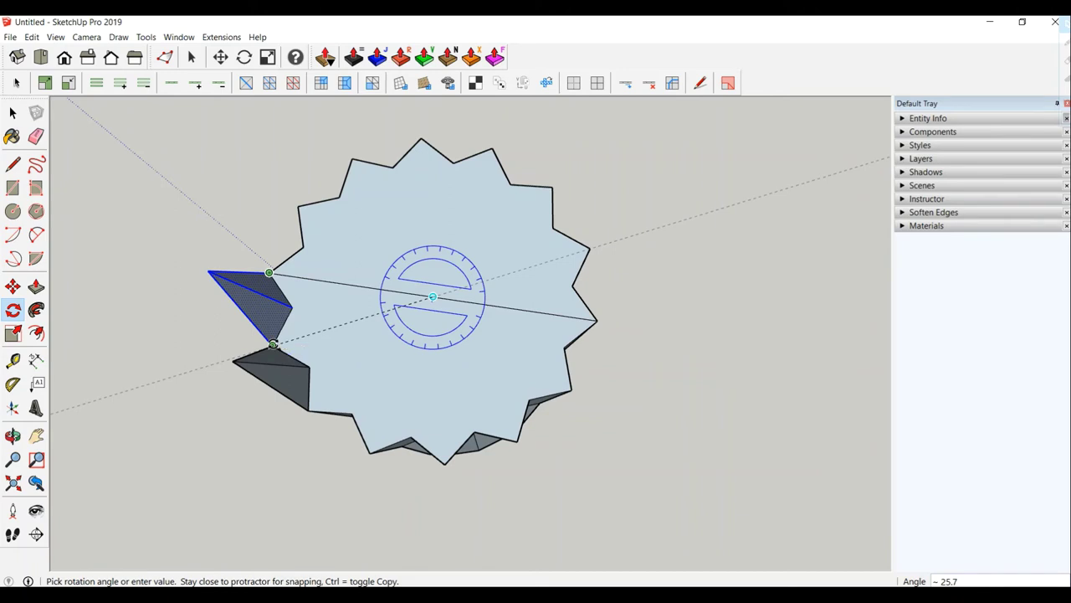
left_click(273, 344)
type("*13")
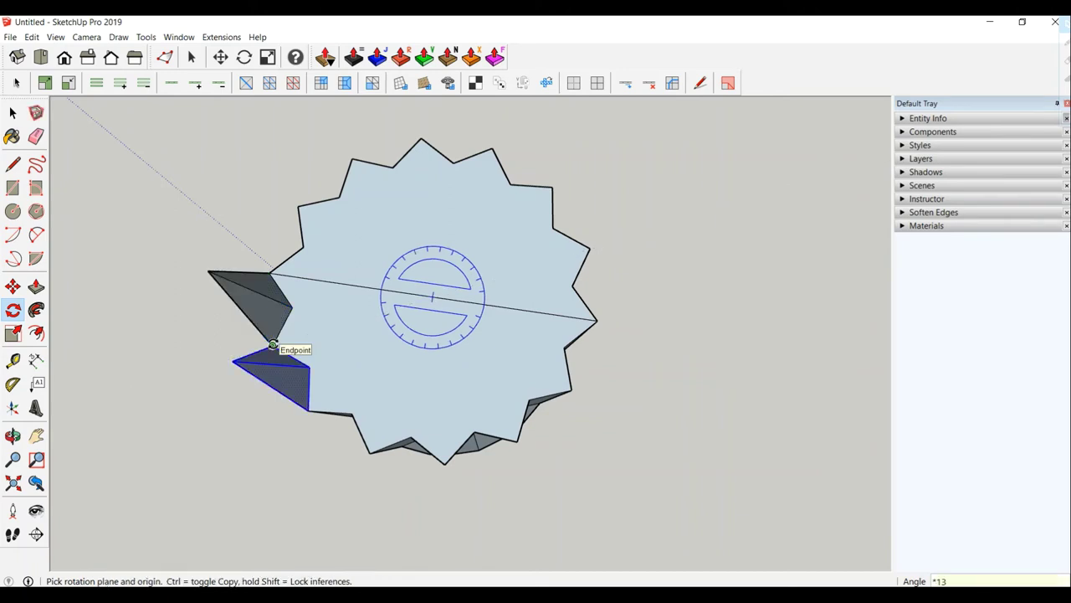
key("Return")
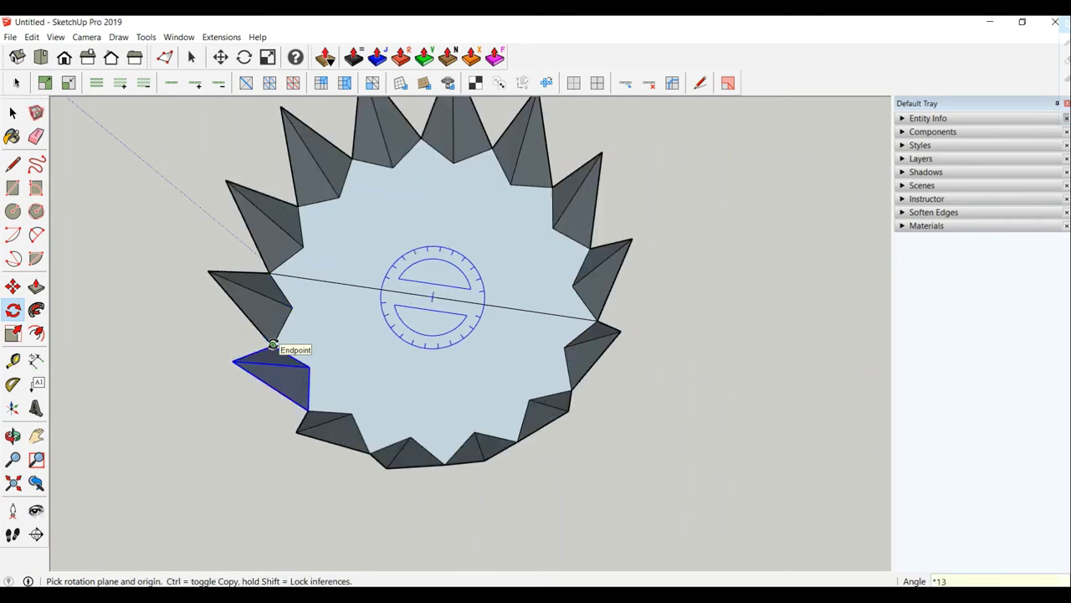
mouse_move(240, 419)
middle_mouse_down()
mouse_move(473, 177)
mouse_move(306, 376)
mouse_move(180, 279)
middle_mouse_up()
key("q")
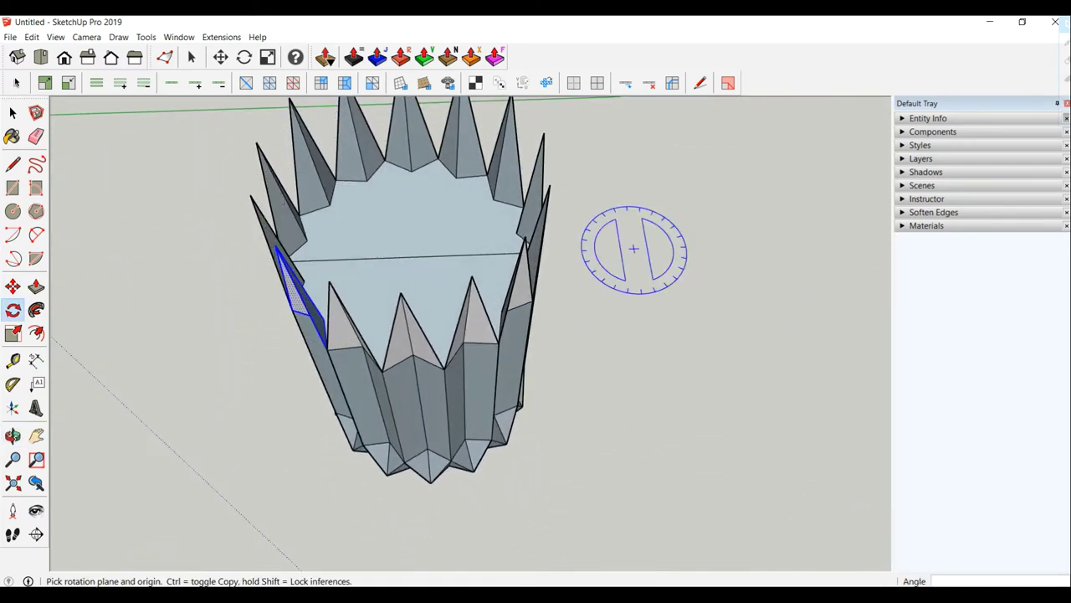
left_click(13, 114)
In top view, draw an edge to the wedge's inner corner and a vertical line from its midpoint
key("2")
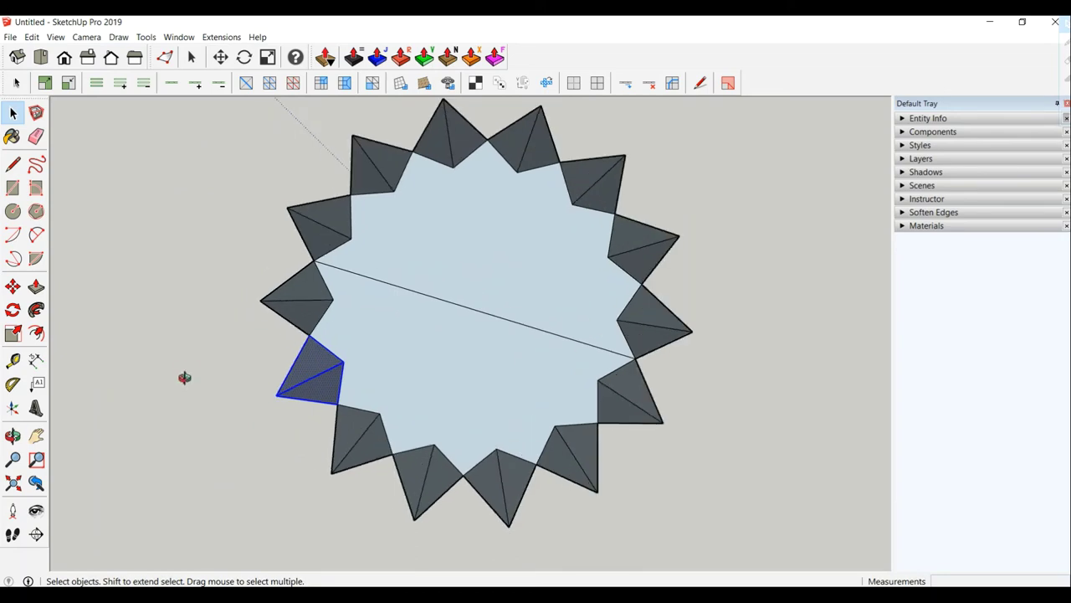
left_click(13, 164)
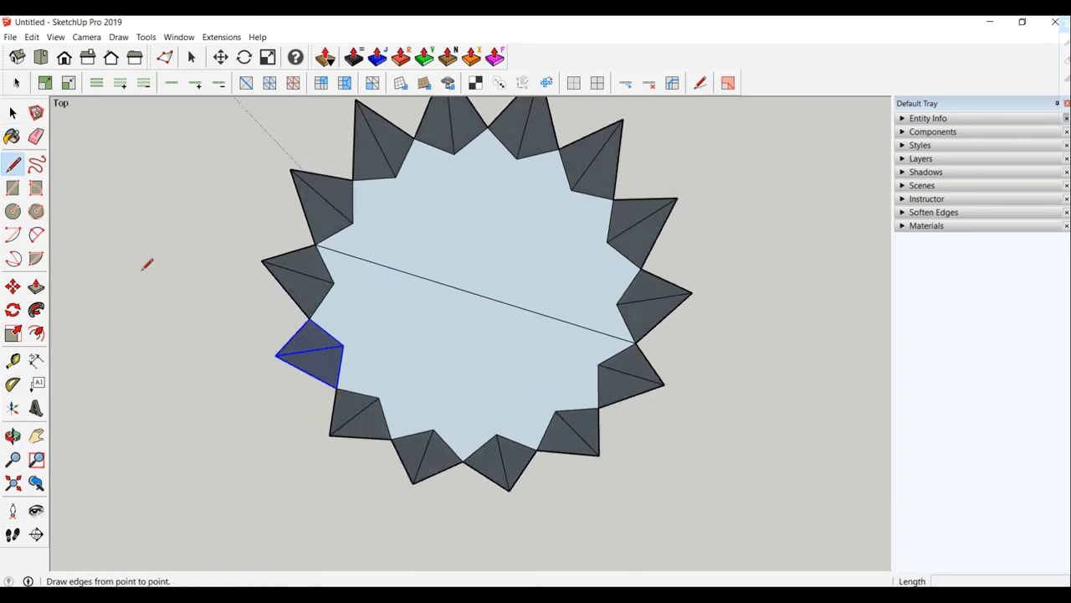
left_click(334, 282)
left_click(343, 344)
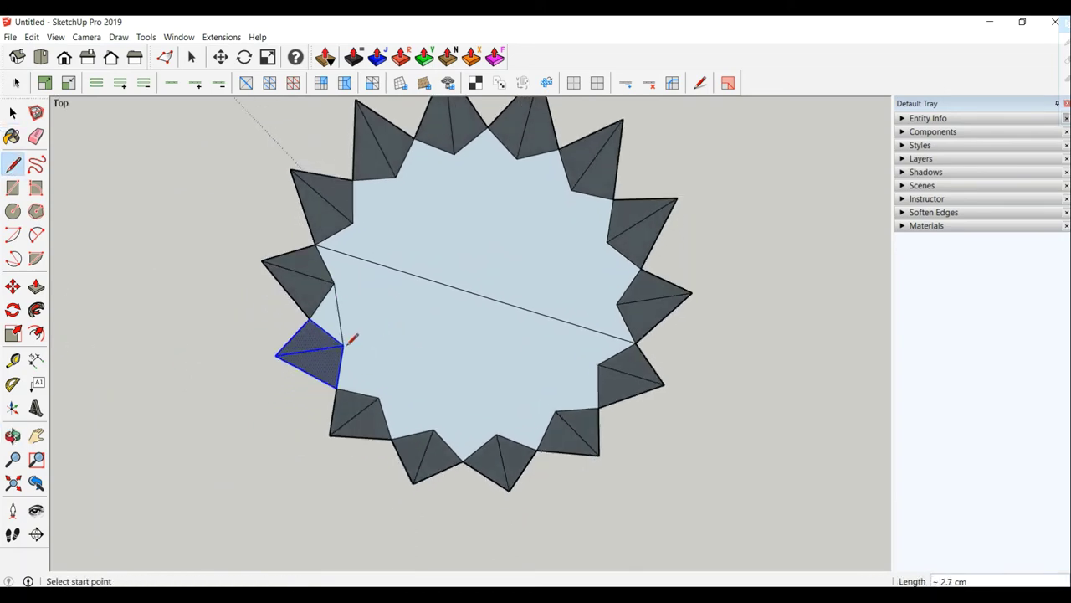
middle_click_drag(152, 413, 194, 269)
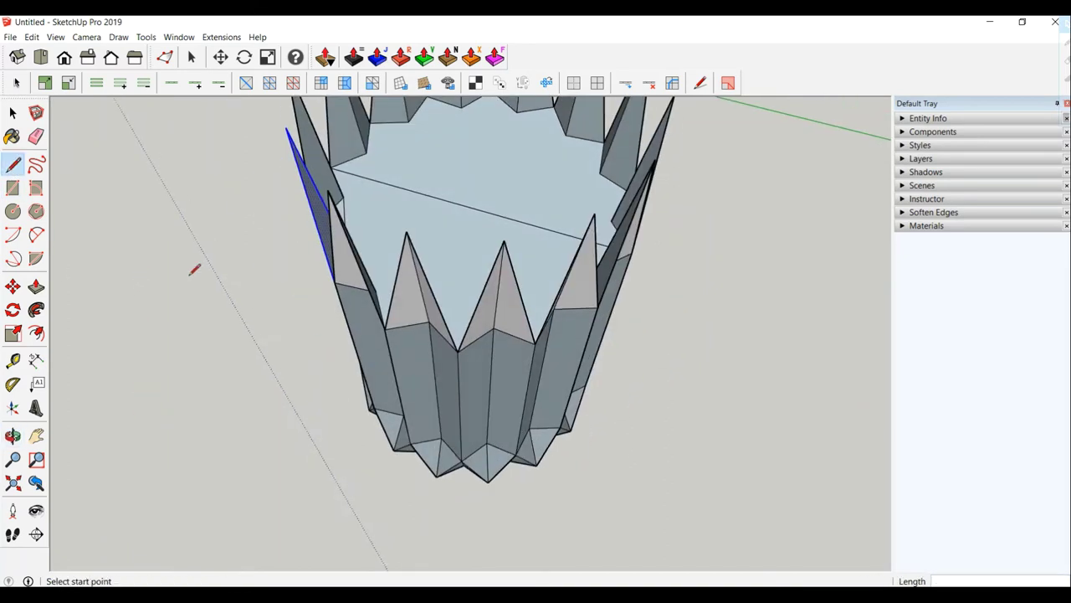
middle_click_drag(319, 432, 299, 343)
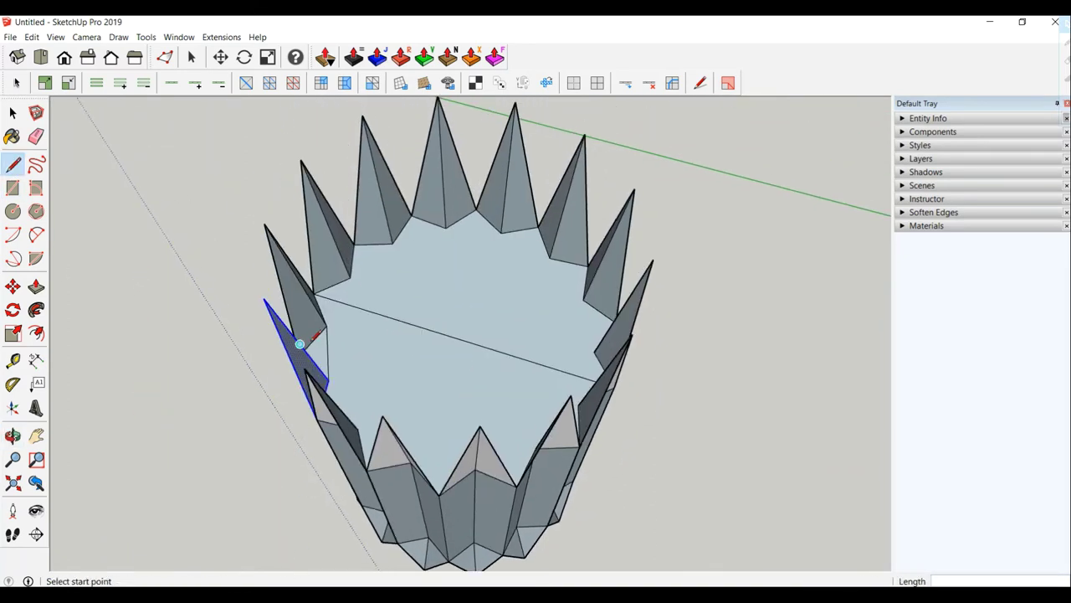
left_click(328, 352)
type("8")
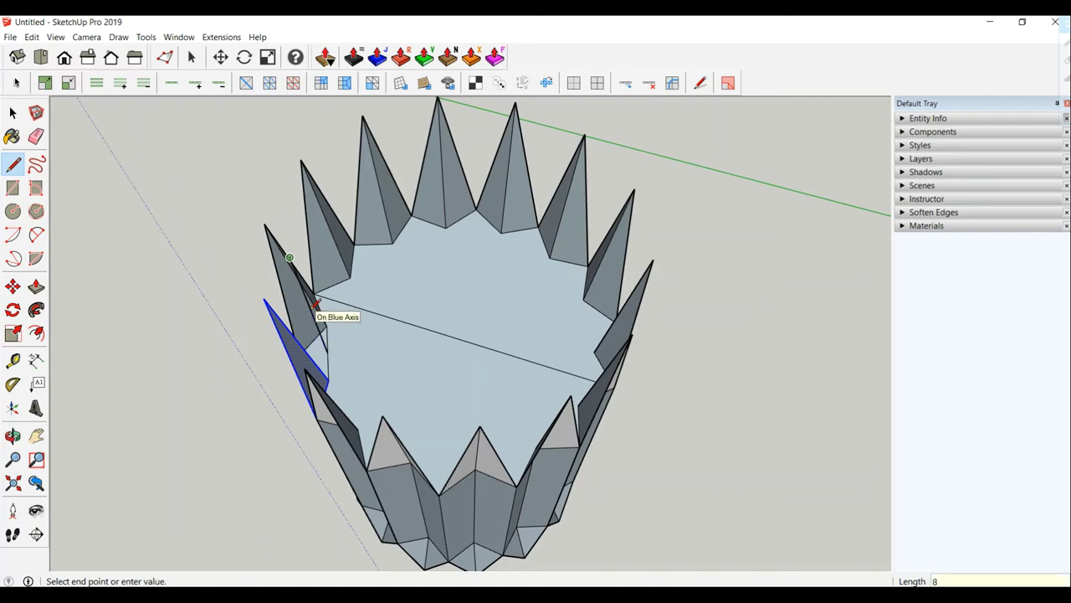
key("Return")
Connect the new edge to the spike's top vertex and lower corner, closing a triangular face
left_click(12, 164)
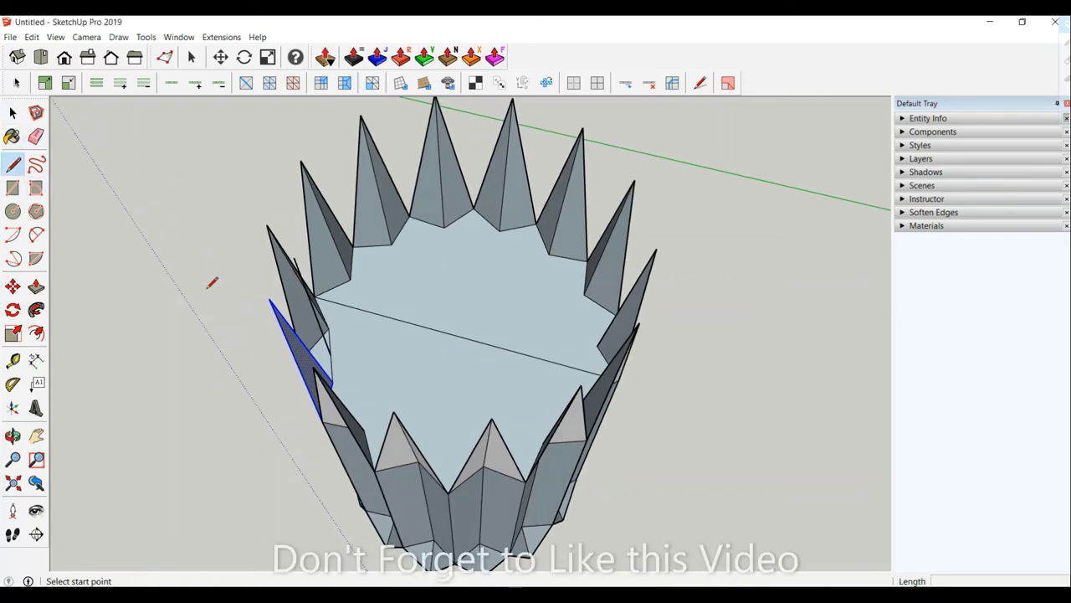
middle_click_drag(212, 283, 476, 216)
left_click(451, 223)
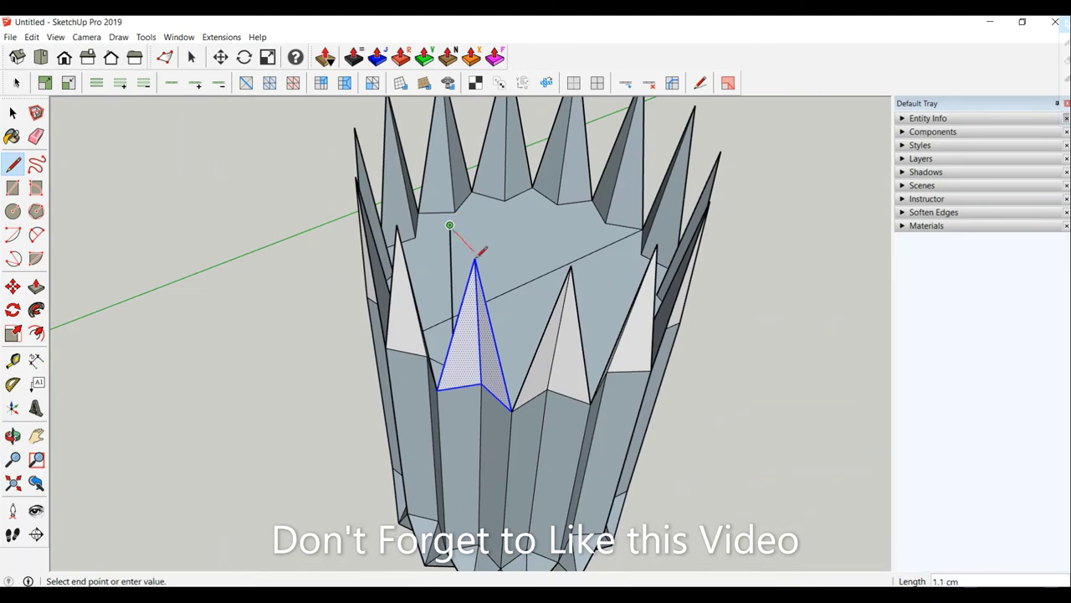
key("Escape")
left_click(449, 224)
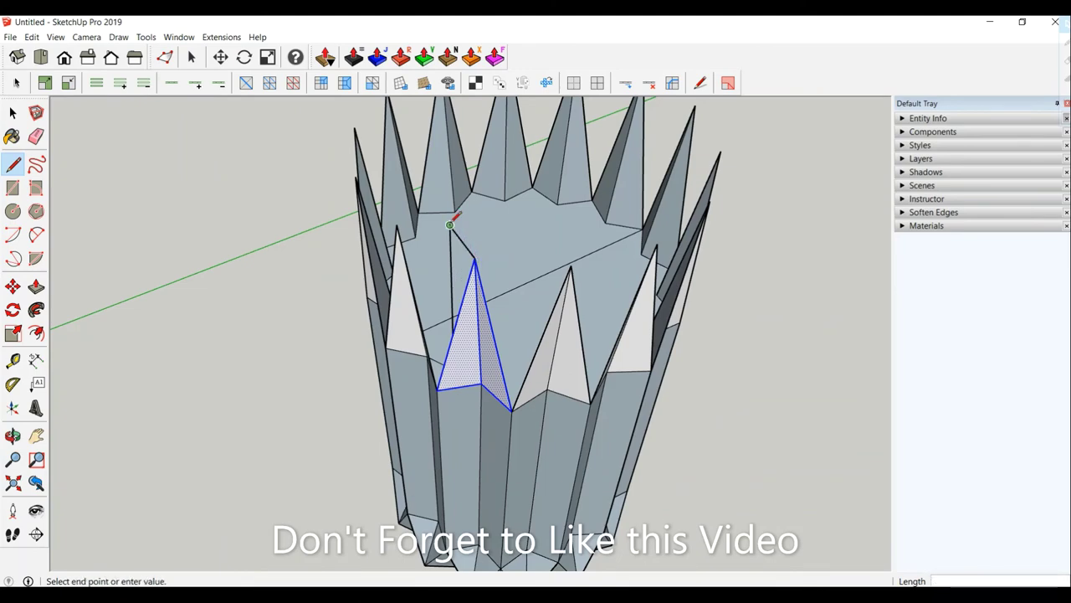
middle_click_drag(469, 274, 485, 227)
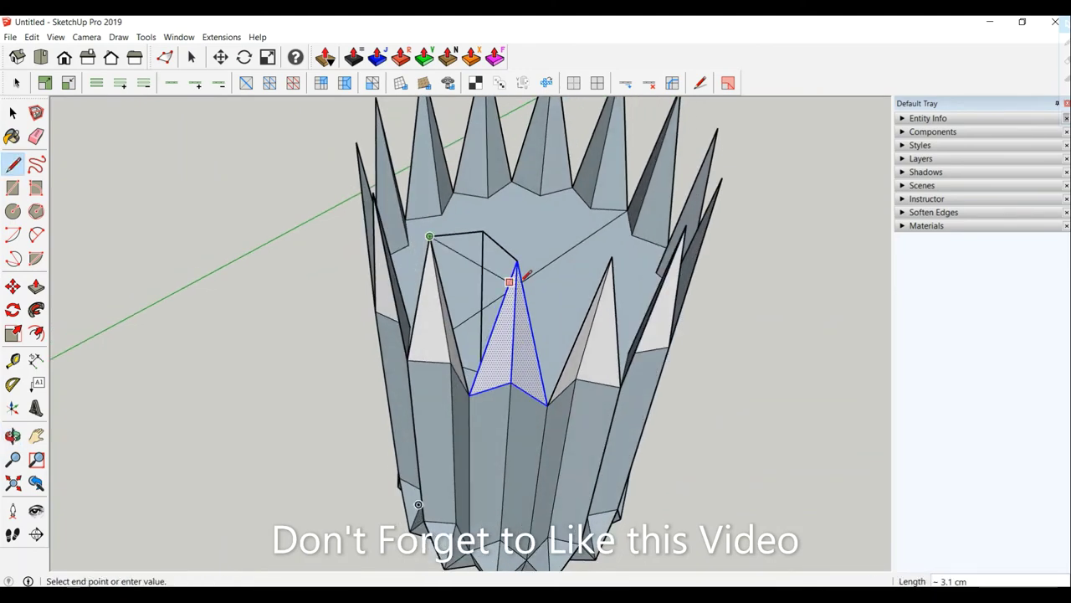
left_click(483, 230)
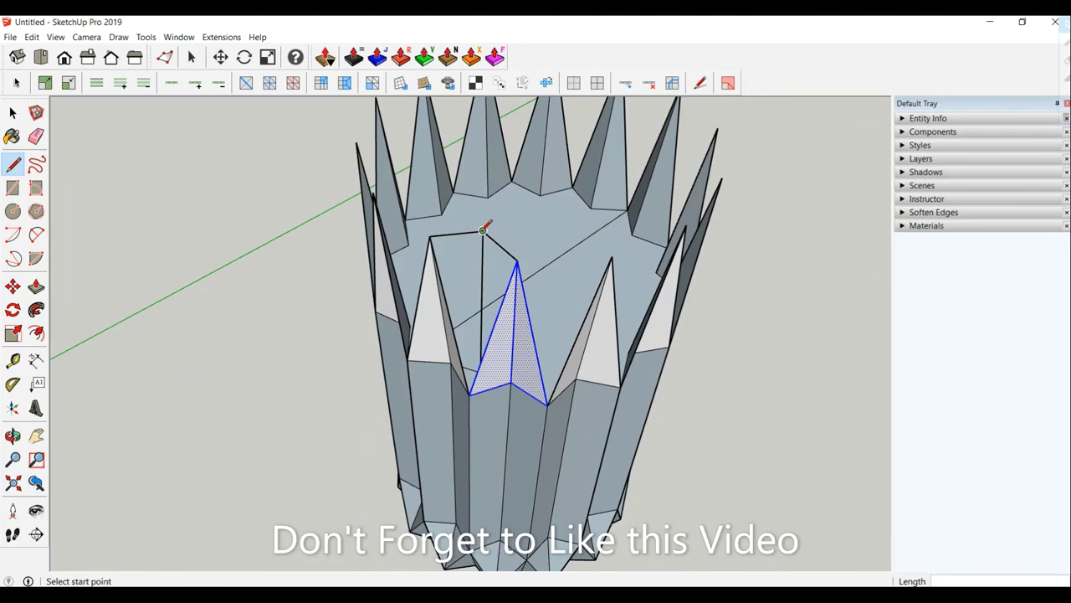
left_click(483, 230)
left_click(463, 375)
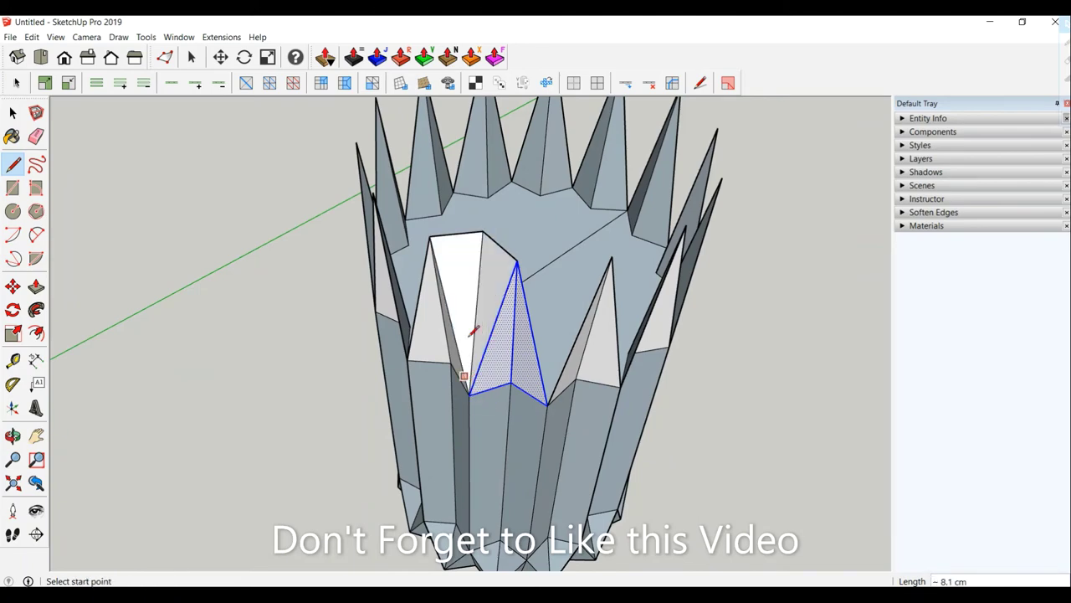
mouse_move(474, 330)
middle_mouse_down()
mouse_move(287, 346)
mouse_move(227, 387)
middle_mouse_up()
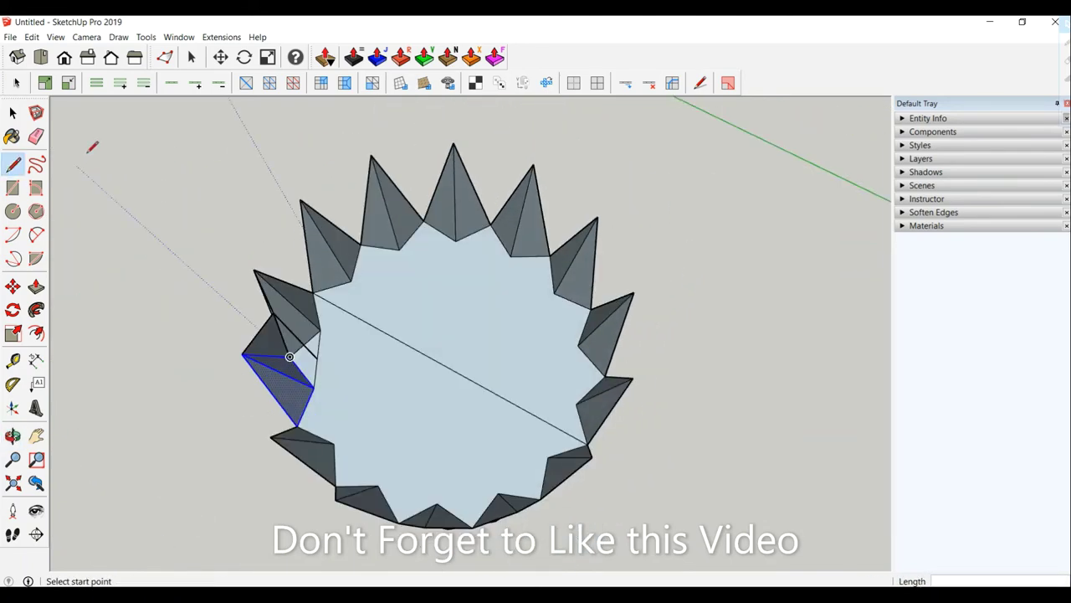
Select the narrow triangular spike face together with its neighbouring white face
left_click(36, 136)
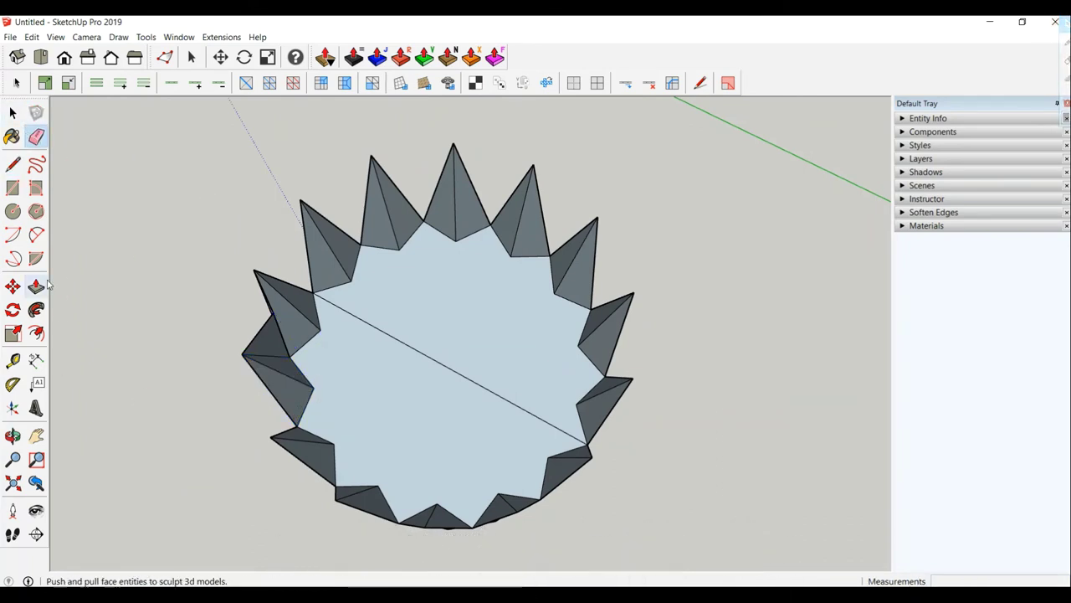
middle_click_drag(126, 276, 218, 211)
left_click(12, 113)
middle_click_drag(302, 322, 401, 316)
left_click(402, 314)
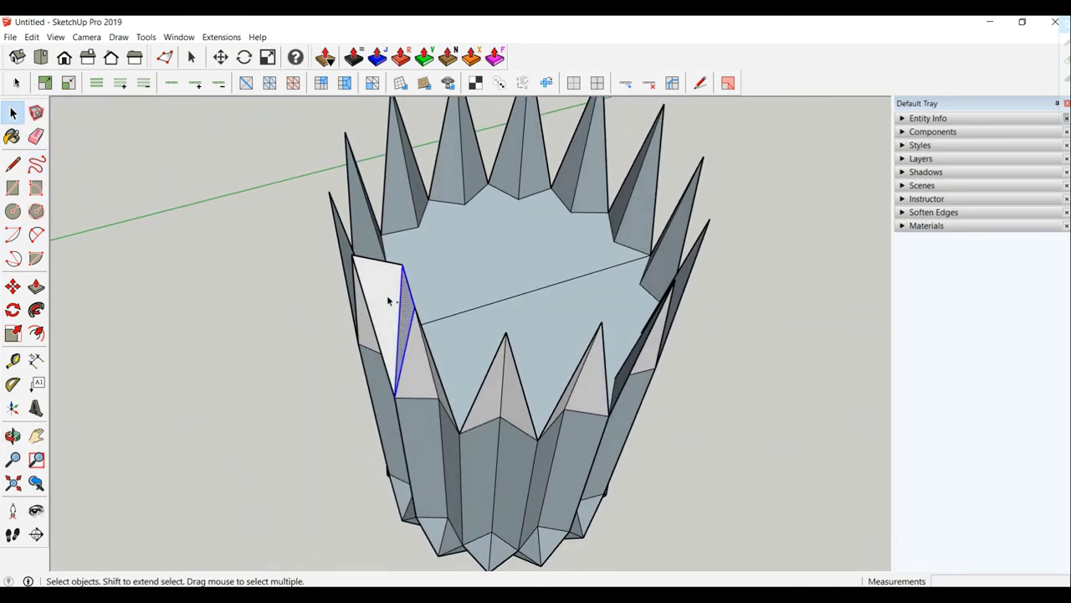
left_click(388, 301, "shift")
middle_click_drag(401, 374, 489, 371)
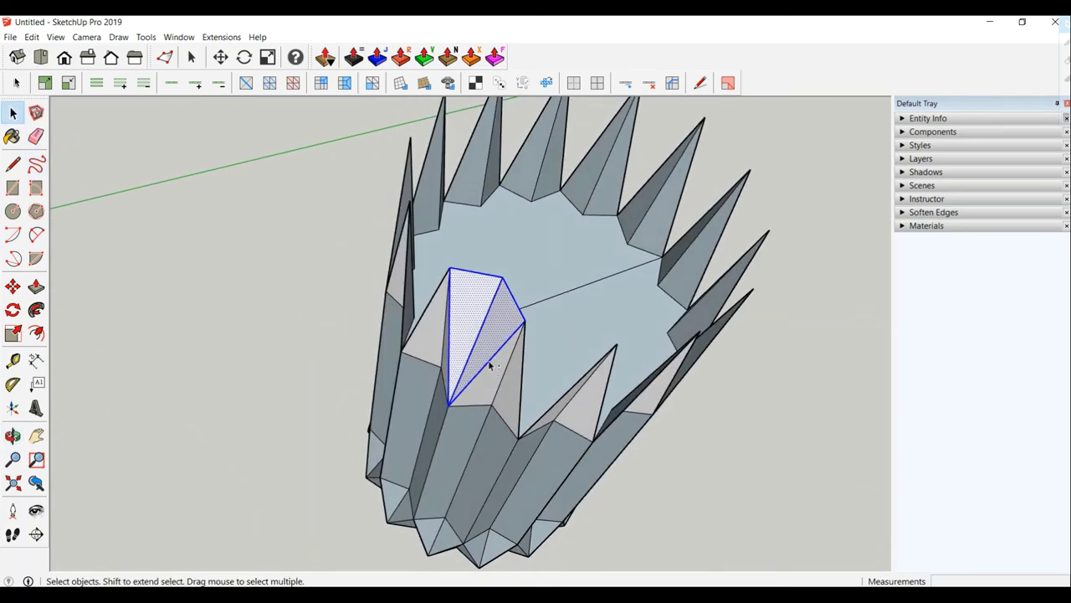
mouse_move(452, 332)
middle_mouse_down()
mouse_move(399, 394)
mouse_move(254, 395)
middle_mouse_up()
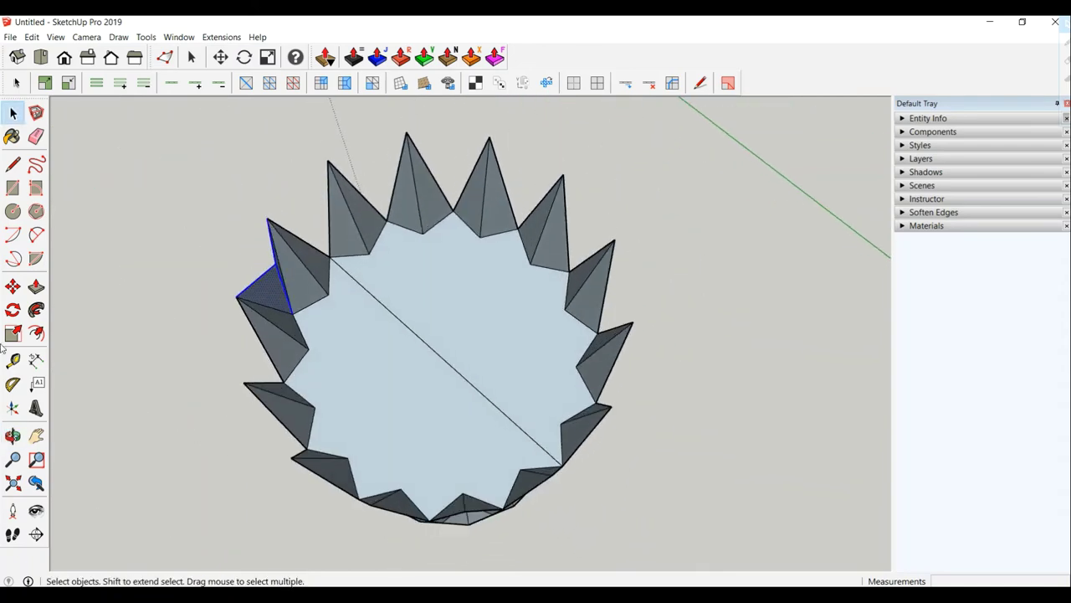
Rotate-copy the selected spike faces 25.7° about the ring's centre, repeating them 13 times
left_click(12, 310)
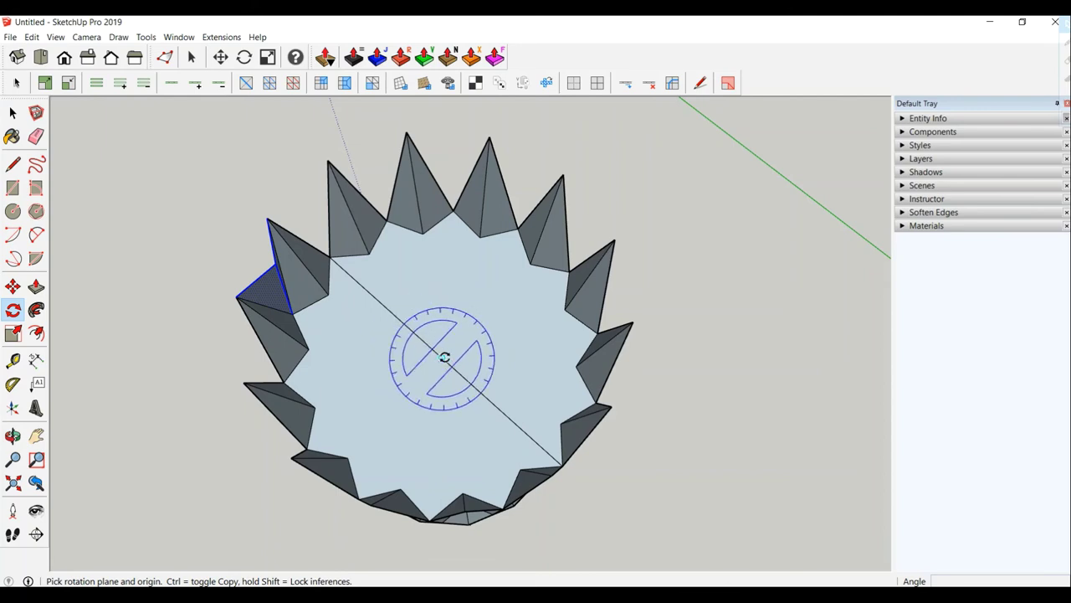
left_click(442, 357)
left_click(266, 220)
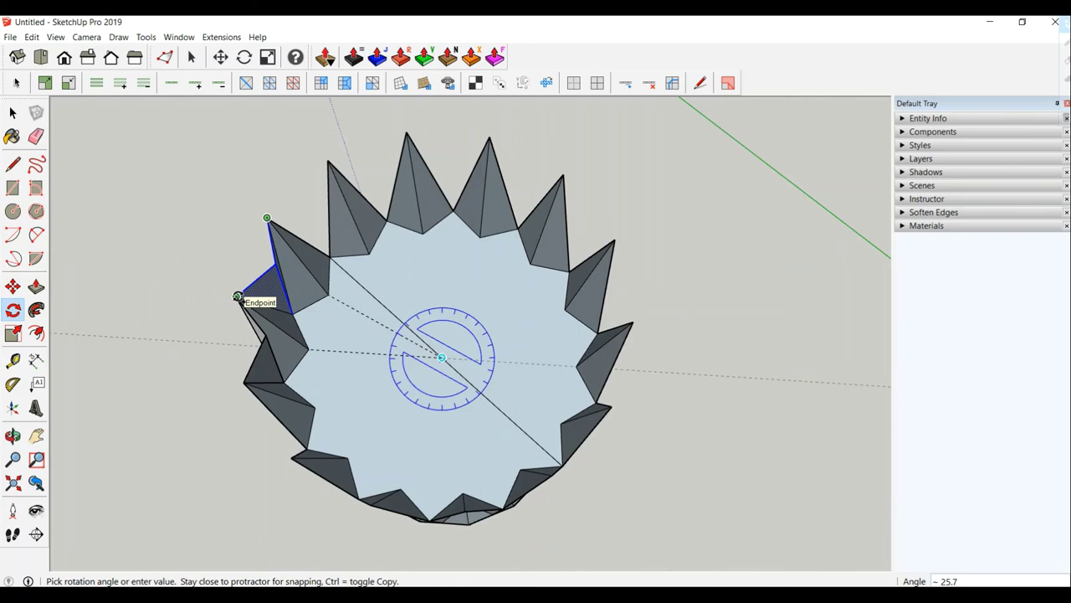
left_click(238, 296)
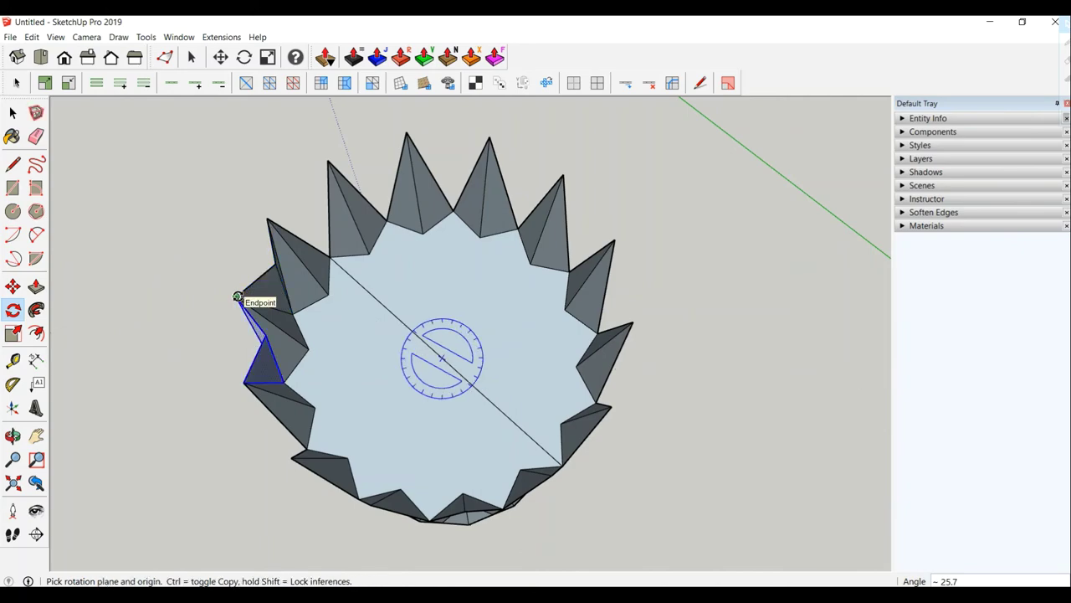
type("*13")
key("Return")
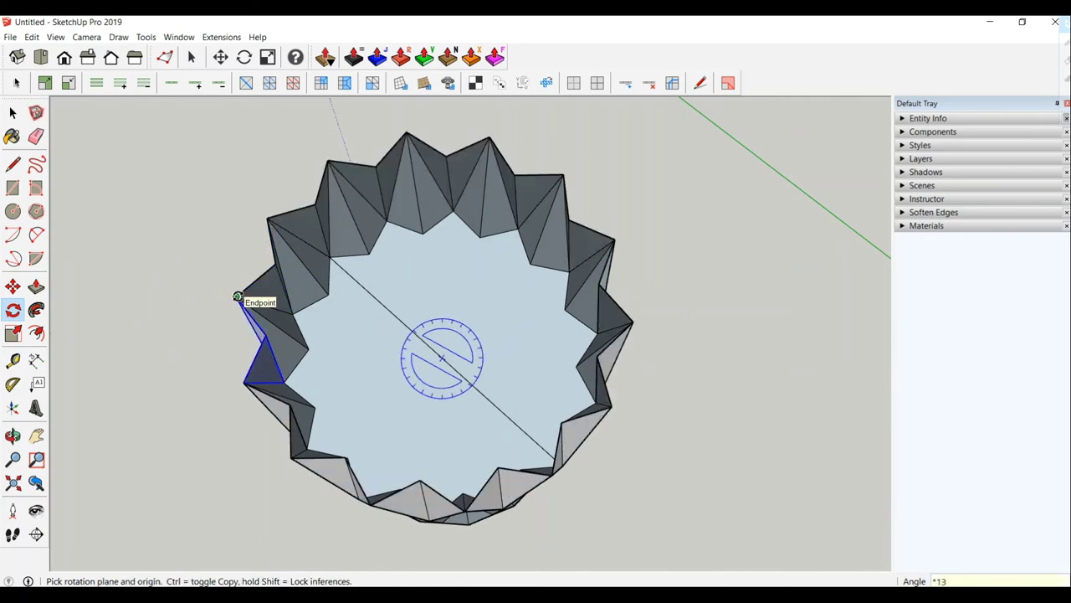
middle_click_drag(238, 296, 438, 210)
middle_click_drag(580, 215, 496, 326)
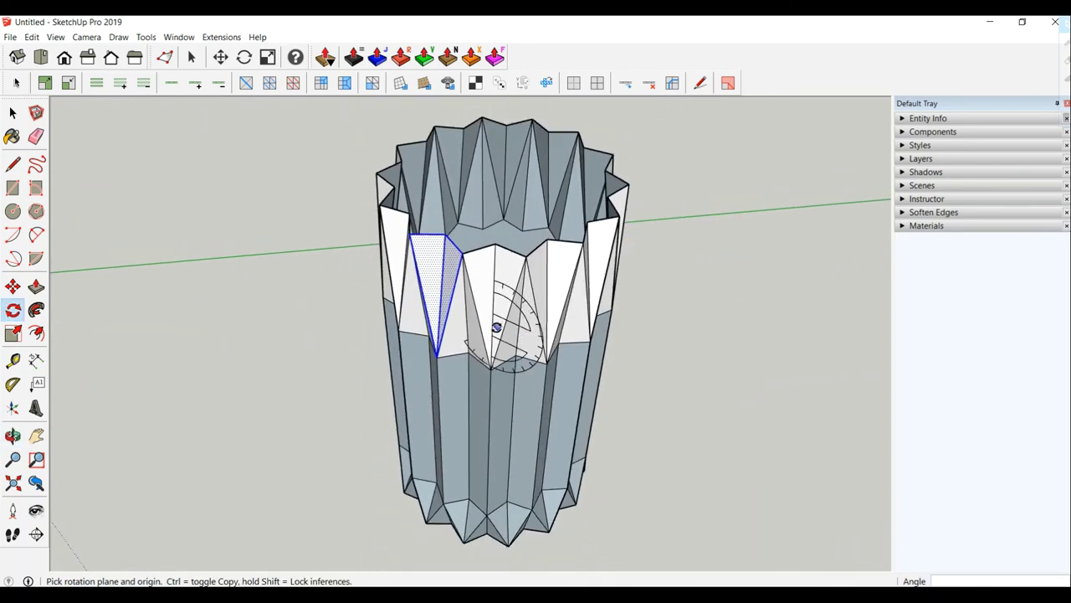
left_click(12, 112)
middle_click_drag(239, 179, 270, 390)
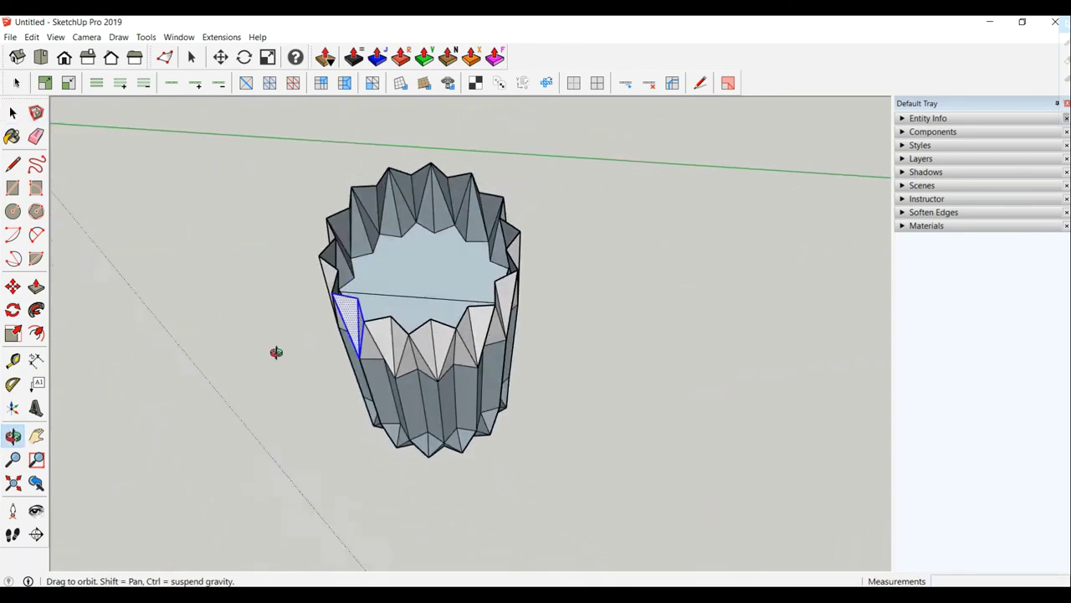
Delete the stray edge and the top face to open the vase
left_click(431, 312)
key("Delete")
left_click(432, 313)
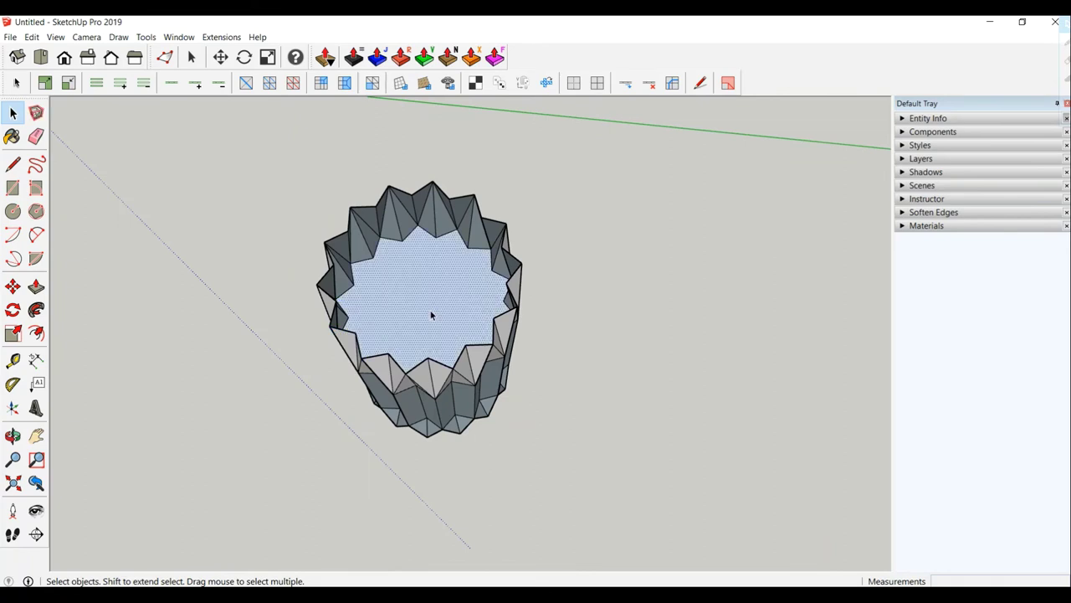
key("Delete")
mouse_move(411, 342)
middle_mouse_down()
mouse_move(453, 256)
mouse_move(458, 289)
mouse_move(476, 249)
mouse_move(361, 246)
middle_mouse_up()
Window-select the top rim edges and start Vertex Tools on their vertices
left_click_drag(438, 276, 507, 268)
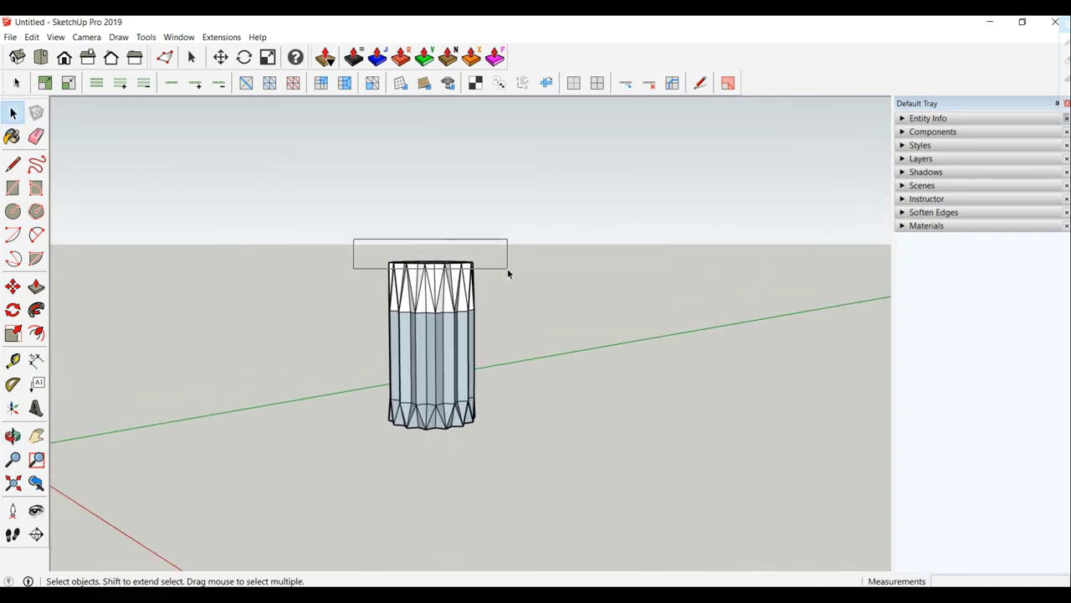
mouse_move(529, 326)
middle_mouse_down()
mouse_move(558, 412)
mouse_move(471, 356)
middle_mouse_up()
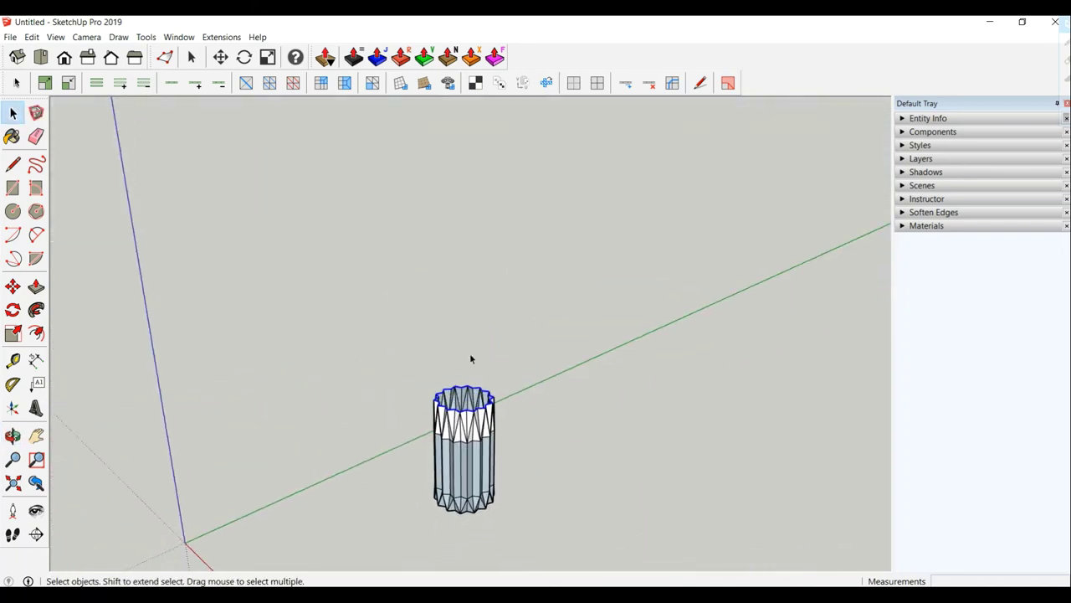
left_click(164, 56)
middle_click_drag(333, 292, 510, 282)
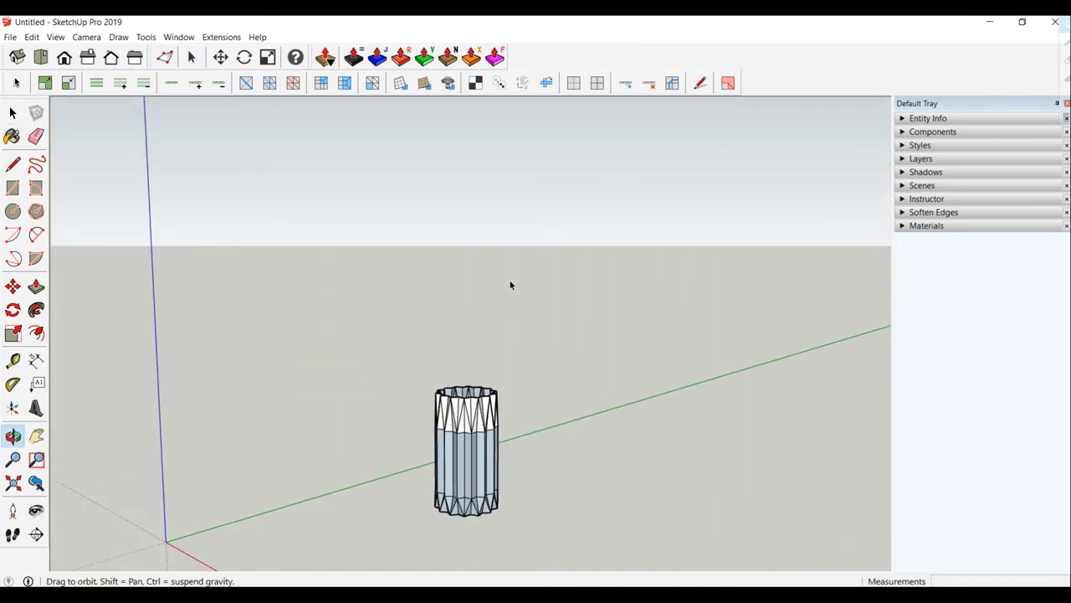
middle_click_drag(621, 415, 610, 492, "shift")
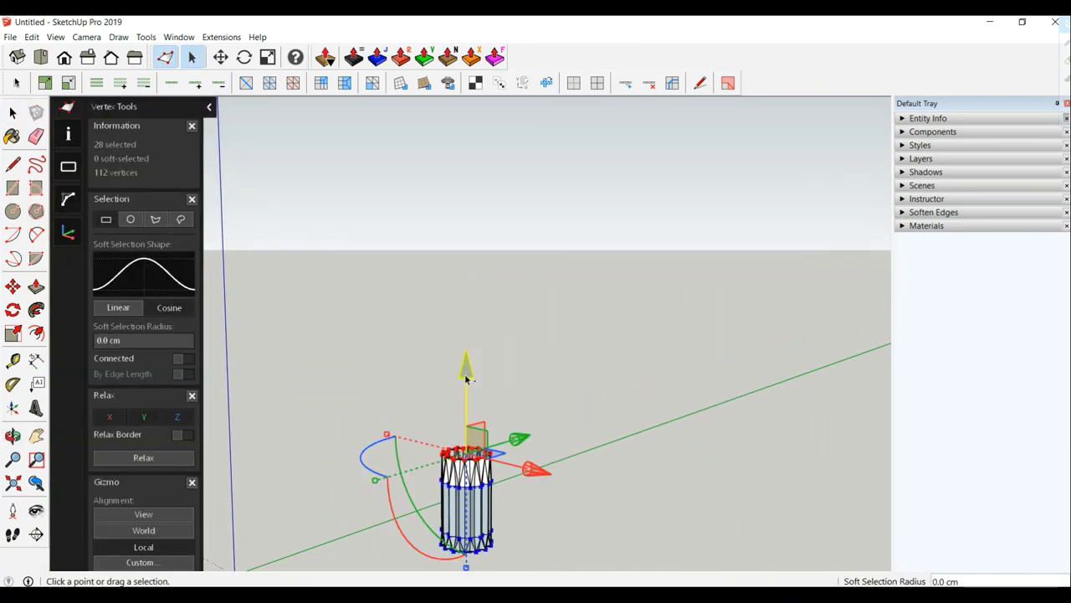
Raise the rim vertices 17 cm with the gizmo's blue arrow, then leave vertex editing
mouse_move(466, 379)
left_mouse_down()
mouse_move(479, 309)
mouse_move(477, 327)
left_mouse_up()
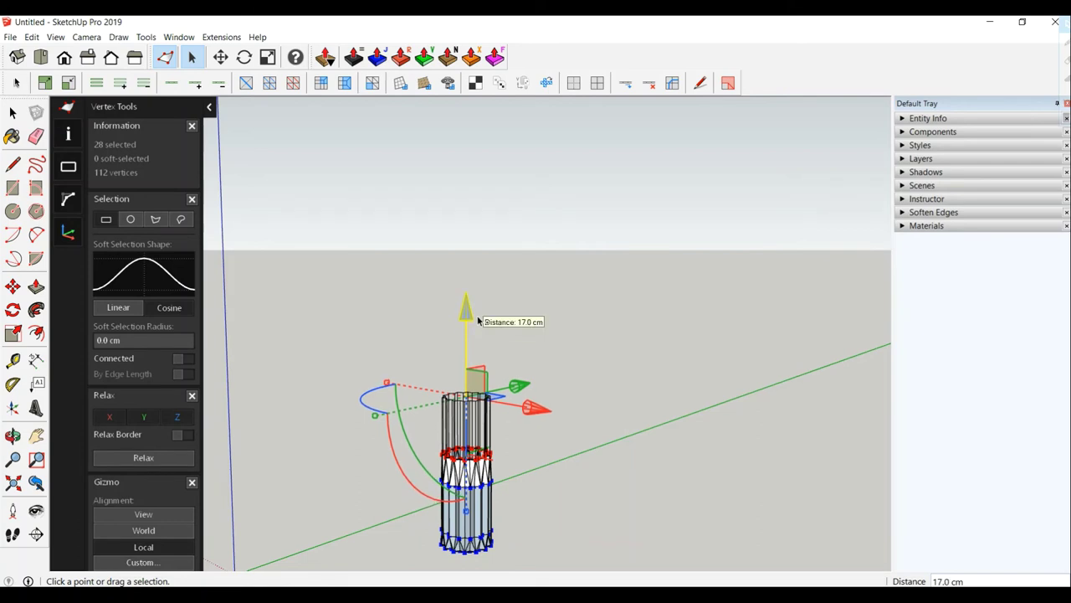
left_click_drag(478, 326, 479, 318)
left_click(12, 112)
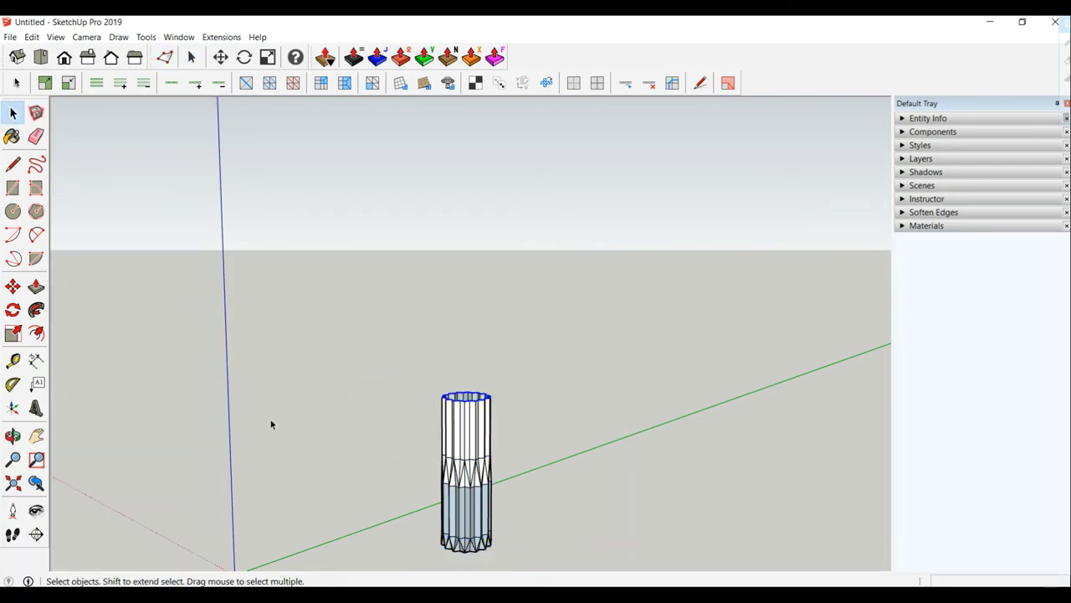
scroll(276, 427, "down", 2)
mouse_move(325, 473)
middle_mouse_down()
mouse_move(354, 533)
mouse_move(526, 531)
mouse_move(505, 544)
middle_mouse_up()
scroll(408, 550, "up", 2)
scroll(408, 550, "up", 2)
Select the whole vase and apply Orient Faces so all faces point consistently
triple_click(480, 264)
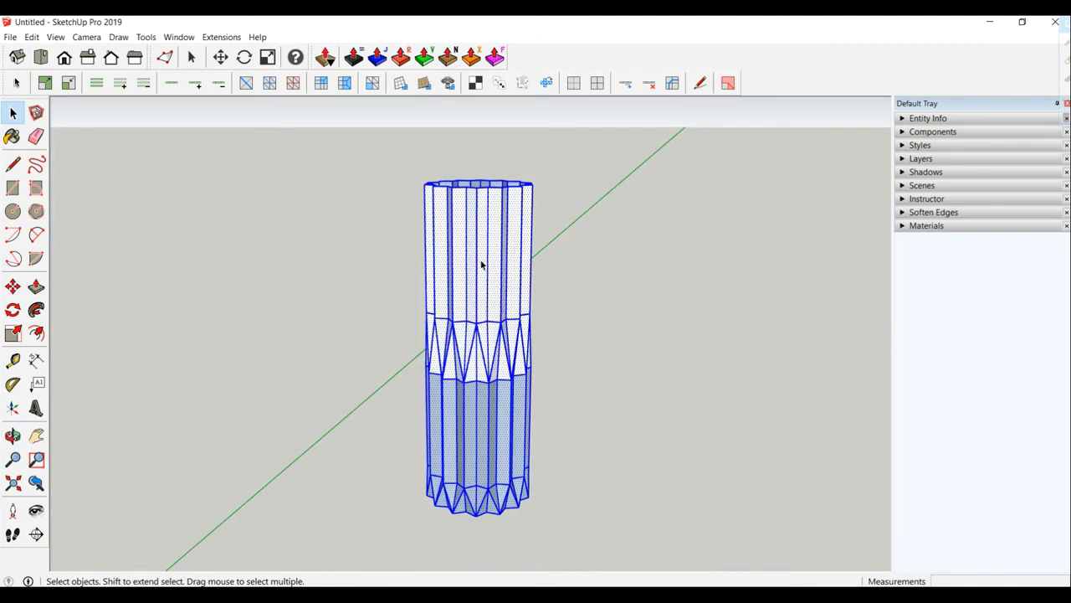
right_click(482, 263)
left_click(520, 387)
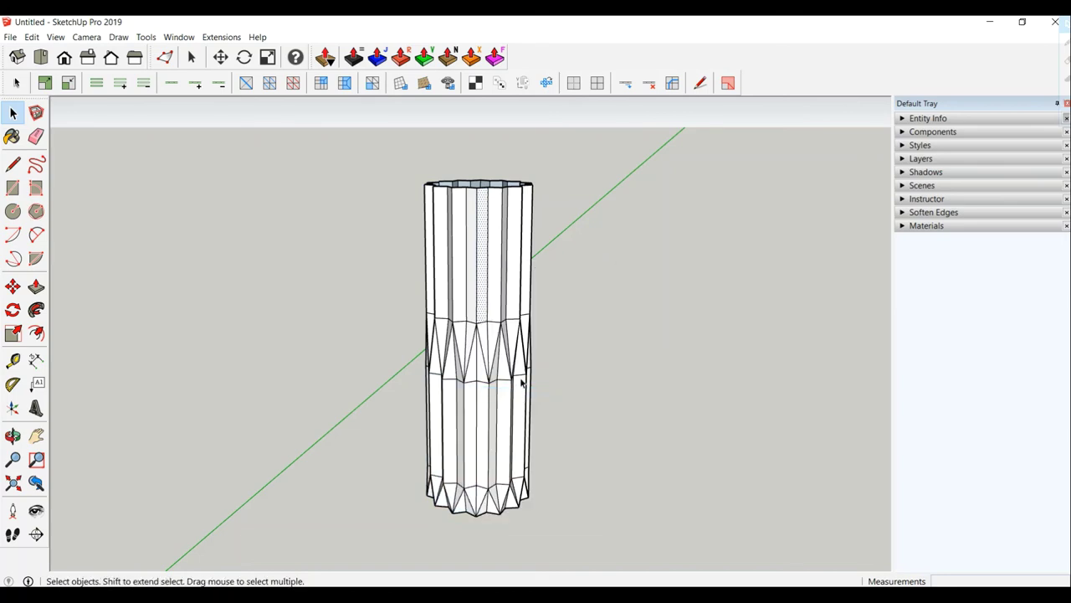
mouse_move(521, 382)
middle_mouse_down()
mouse_move(460, 294)
mouse_move(478, 195)
mouse_move(473, 247)
middle_mouse_up()
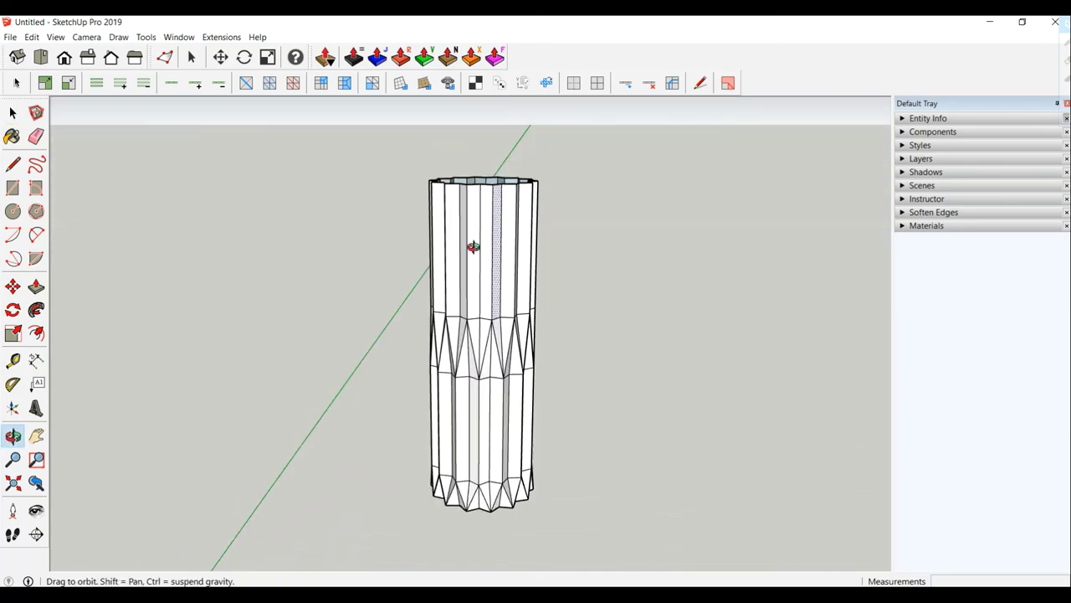
Make the vase a group and open the group for editing
triple_click(464, 248)
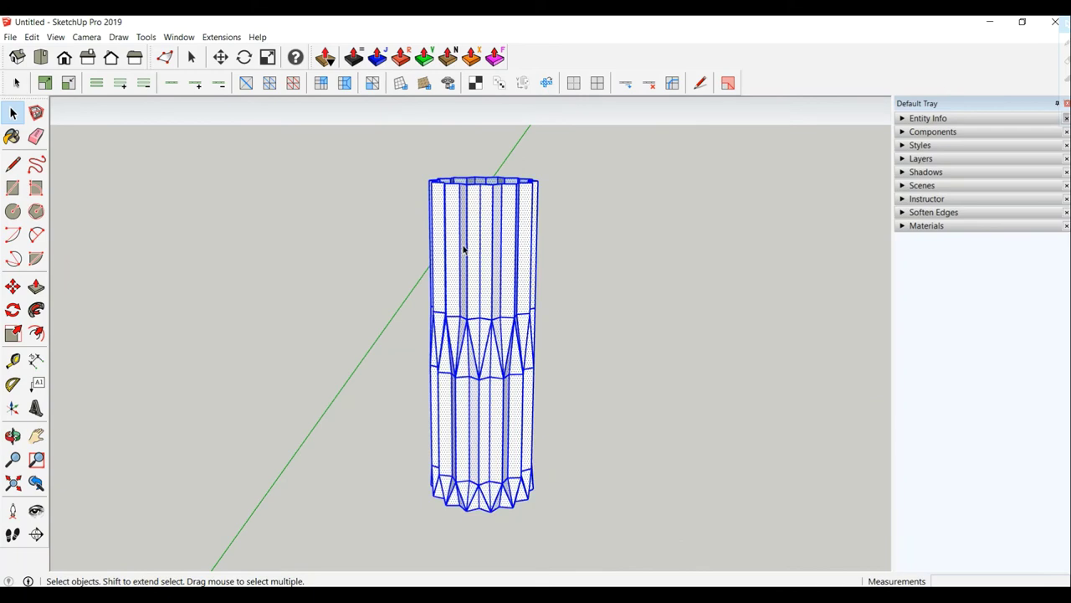
right_click(463, 248)
left_click(510, 350)
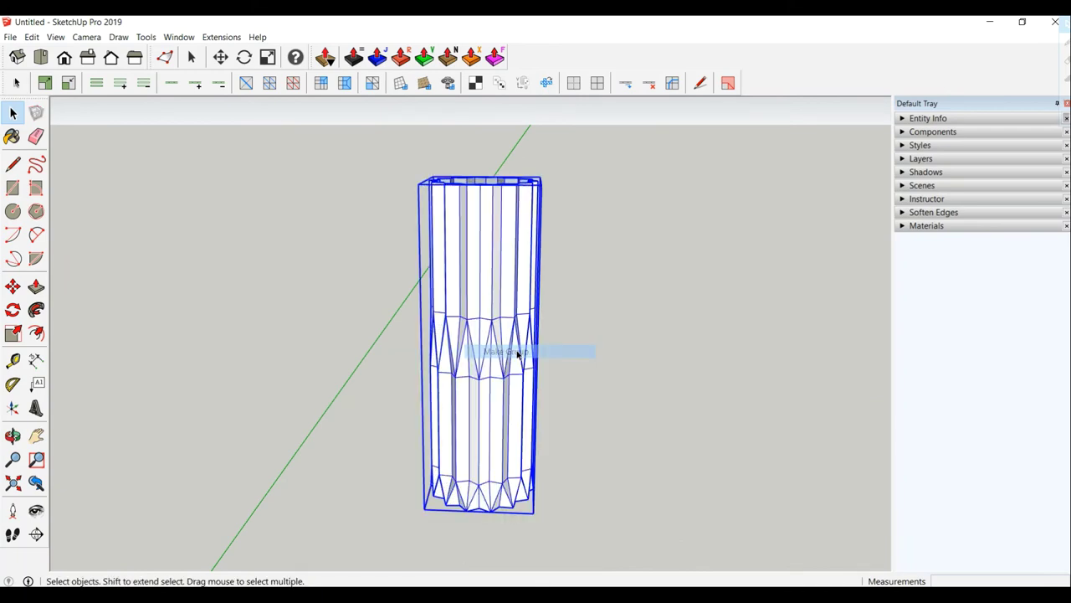
key("t")
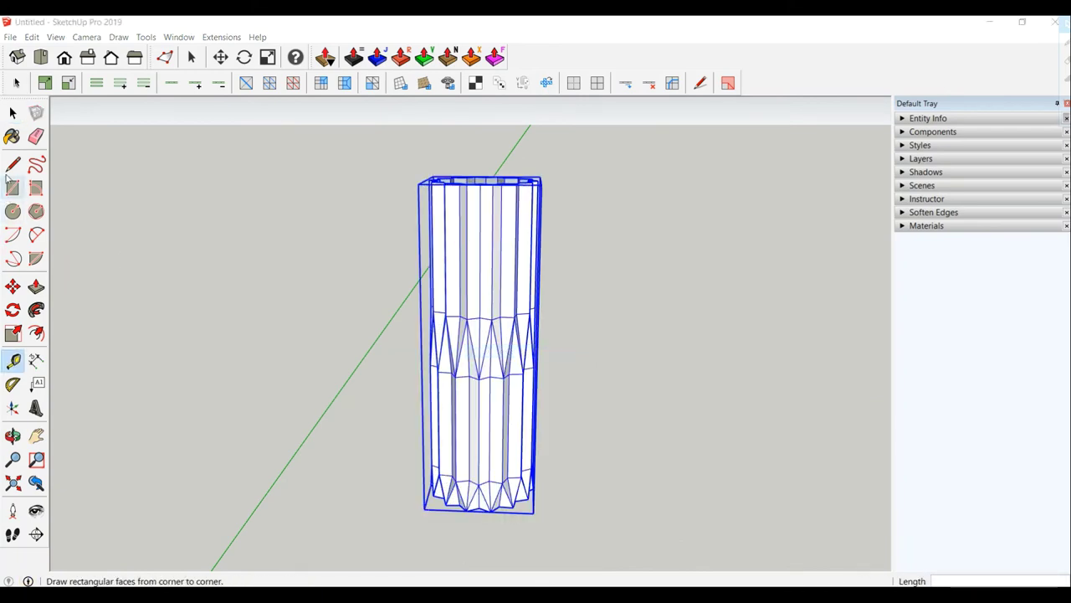
left_click(13, 112)
double_click(517, 409)
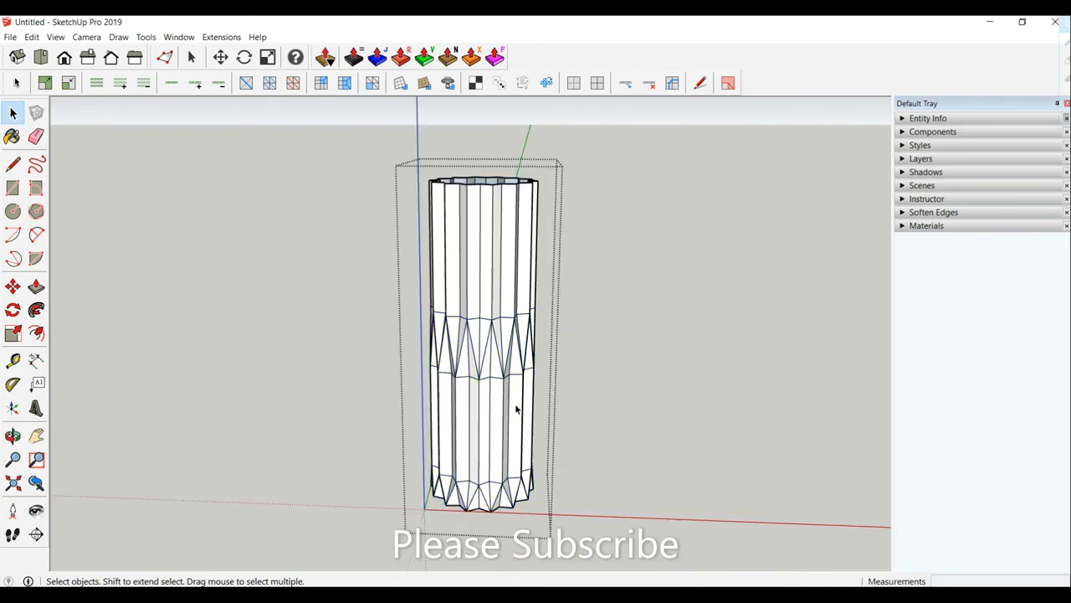
middle_click_drag(539, 411, 511, 507)
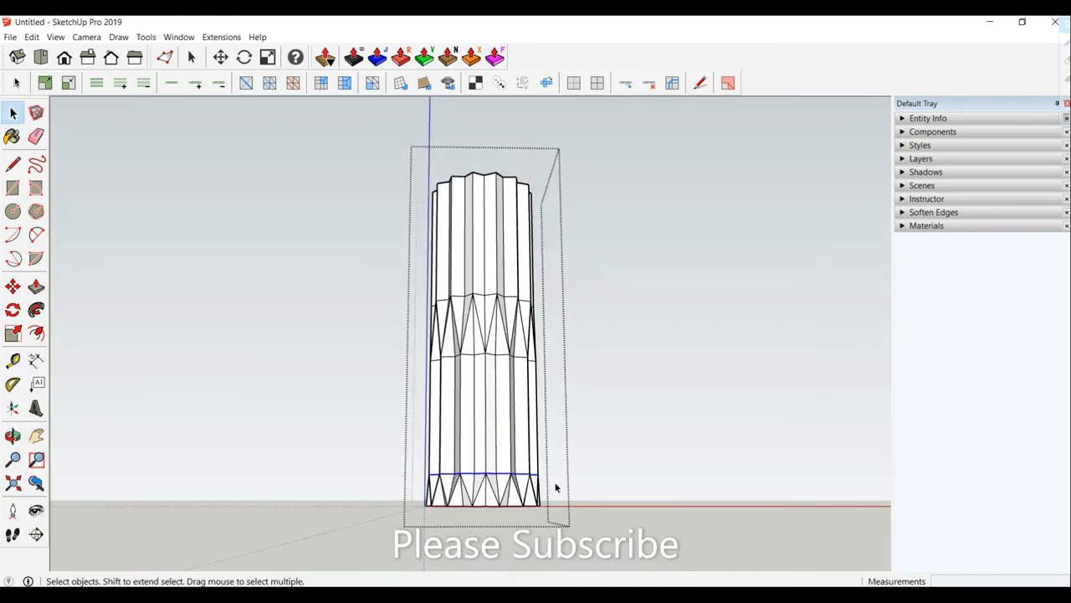
mouse_move(555, 486)
middle_mouse_down()
mouse_move(535, 511)
mouse_move(562, 536)
mouse_move(552, 519)
mouse_move(873, 495)
mouse_move(790, 495)
mouse_move(257, 586)
middle_mouse_up()
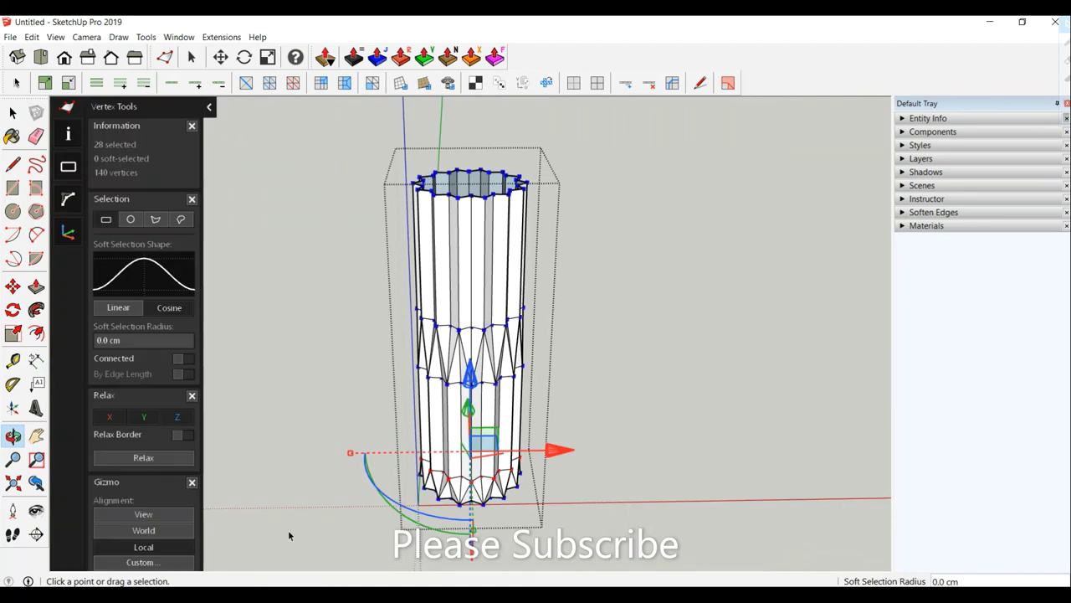
Scale the bottom vertex ring outward to about 1.05
left_click_drag(353, 456, 341, 462)
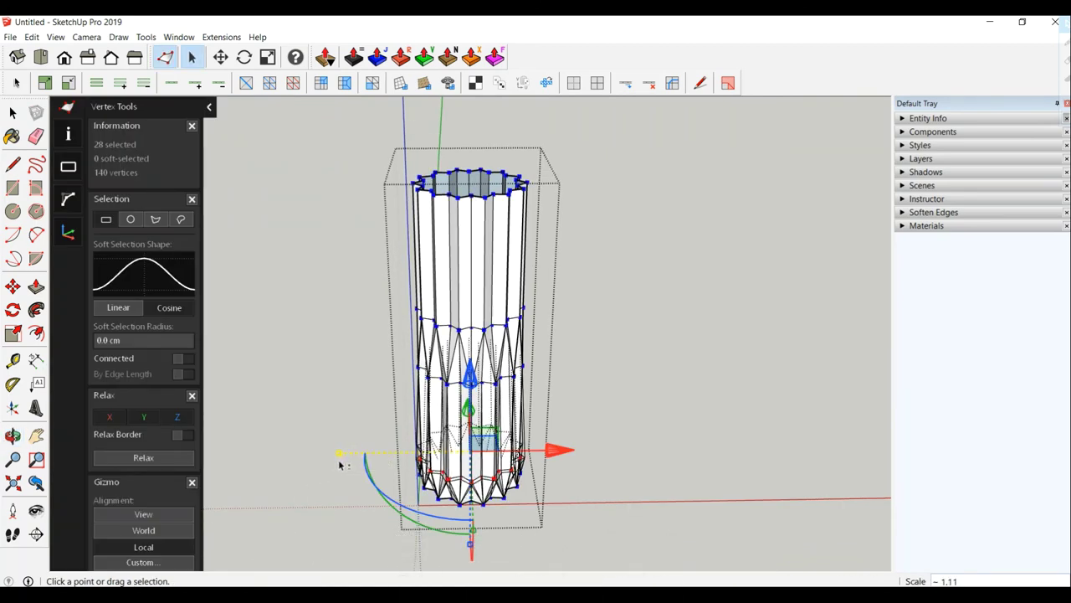
middle_click_drag(337, 459, 311, 396)
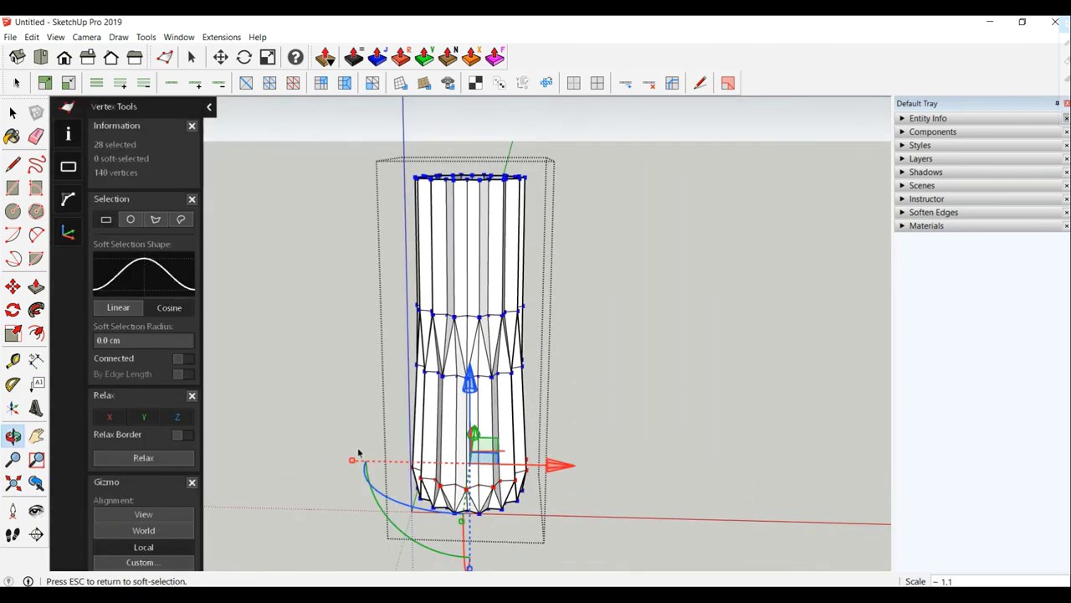
left_click_drag(355, 465, 348, 467)
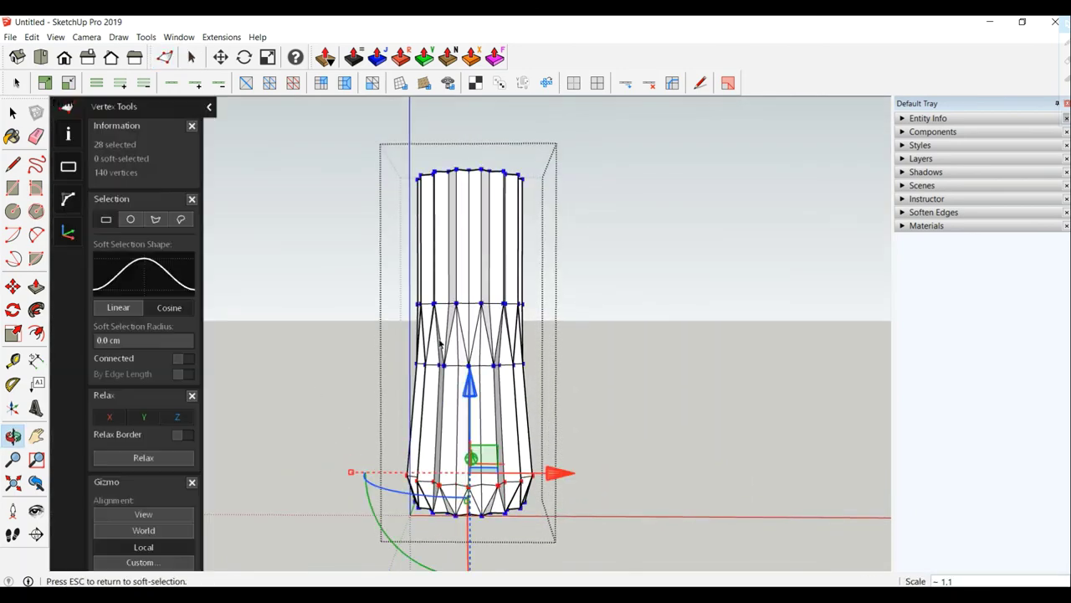
Widen the middle vertex ring, then scale the bottom ring slightly outward again
left_click_drag(397, 348, 559, 377)
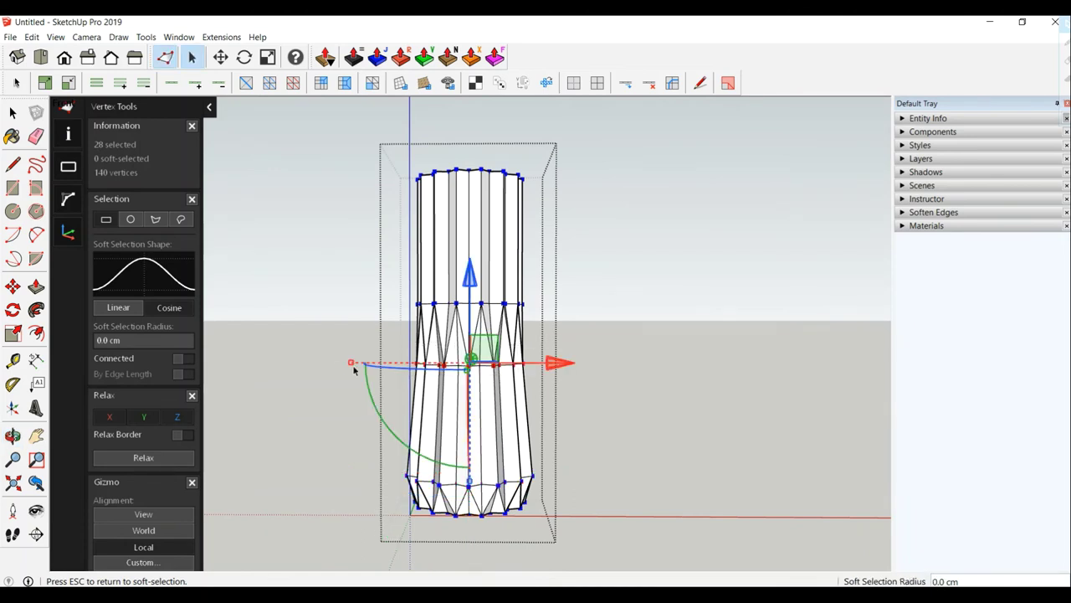
left_click_drag(352, 363, 336, 364)
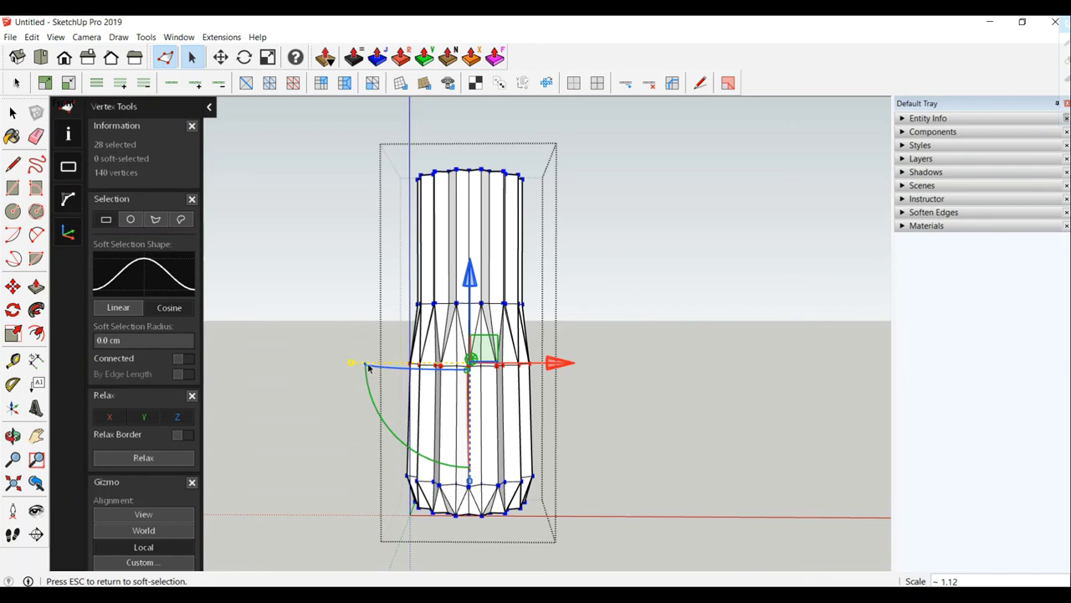
left_click_drag(555, 316, 568, 317)
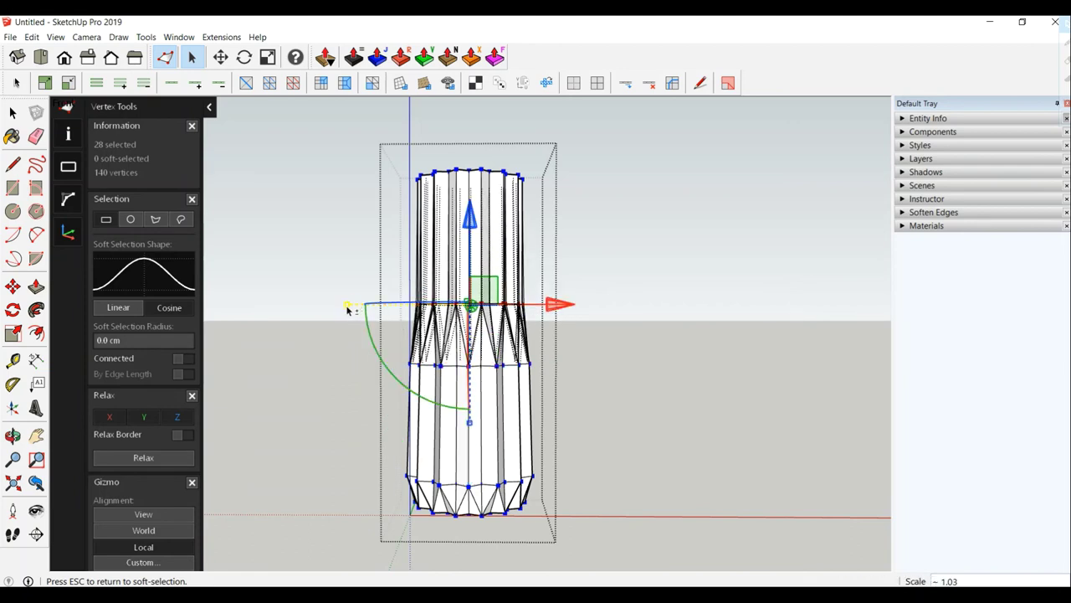
middle_click_drag(352, 307, 480, 428)
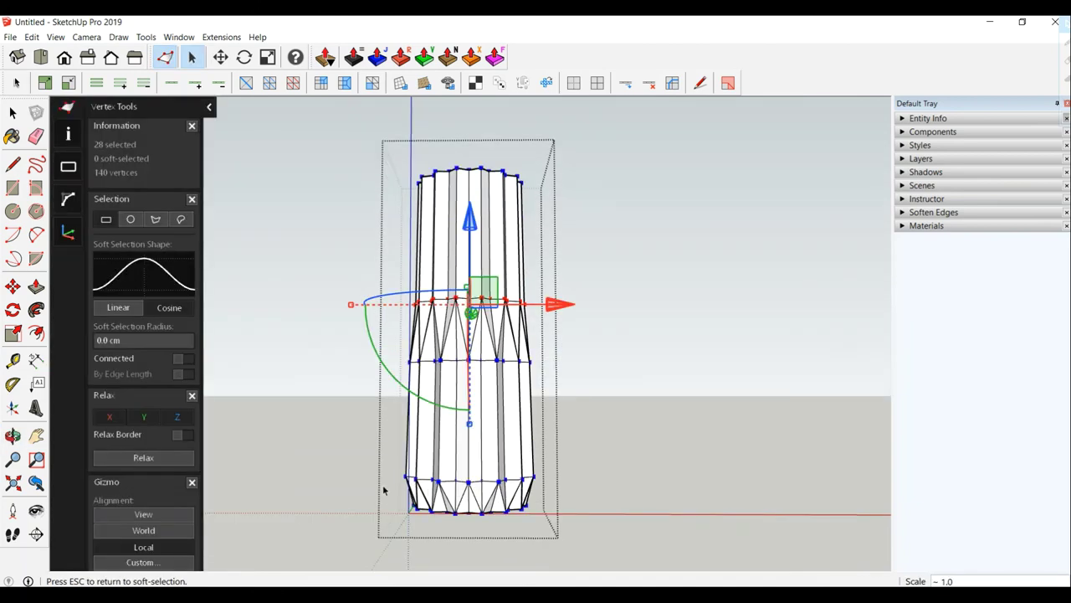
left_click_drag(516, 500, 575, 490)
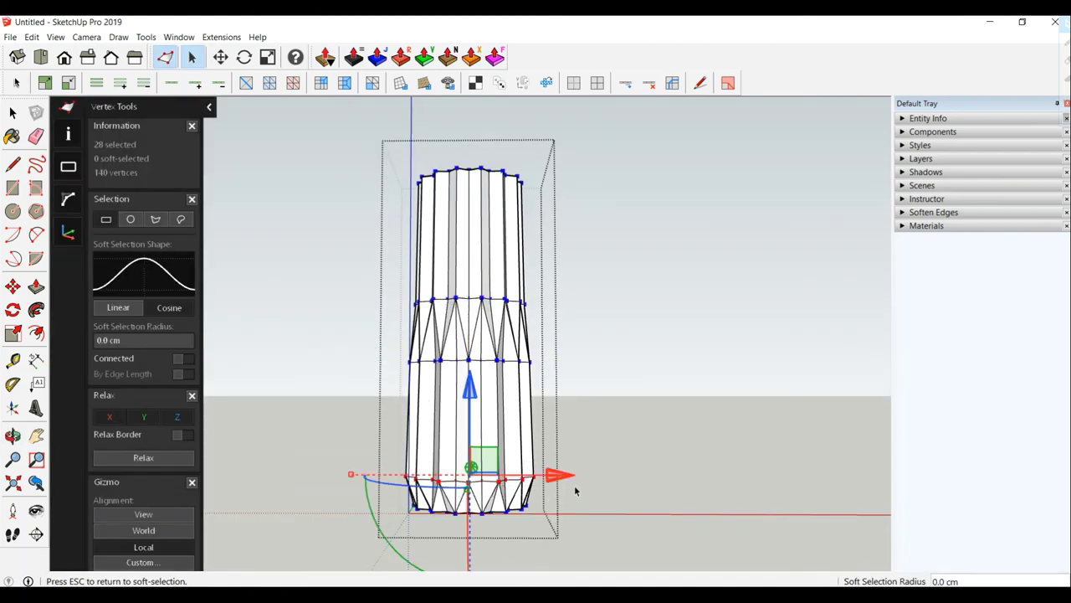
left_click_drag(352, 477, 377, 490)
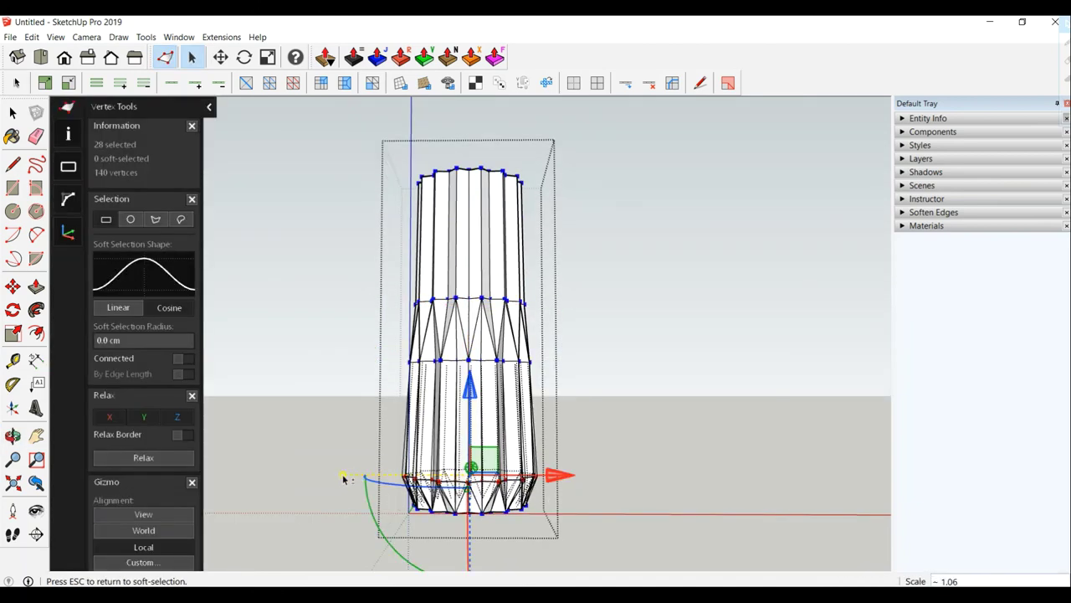
middle_click_drag(619, 470, 617, 555)
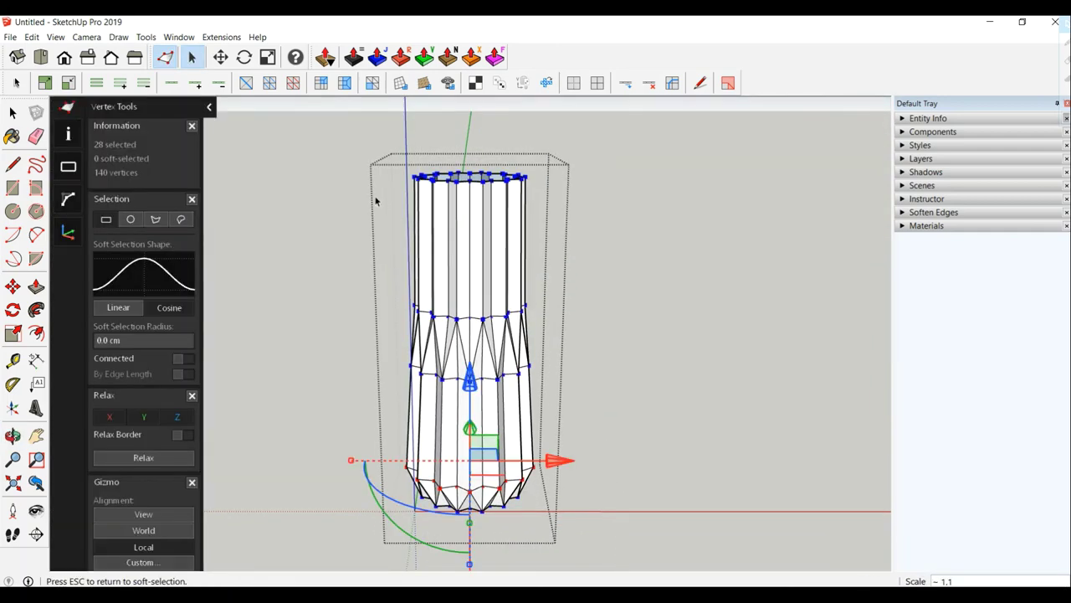
Scale the top vertex ring down to about 0.7 to taper the column
left_click_drag(528, 200, 545, 219)
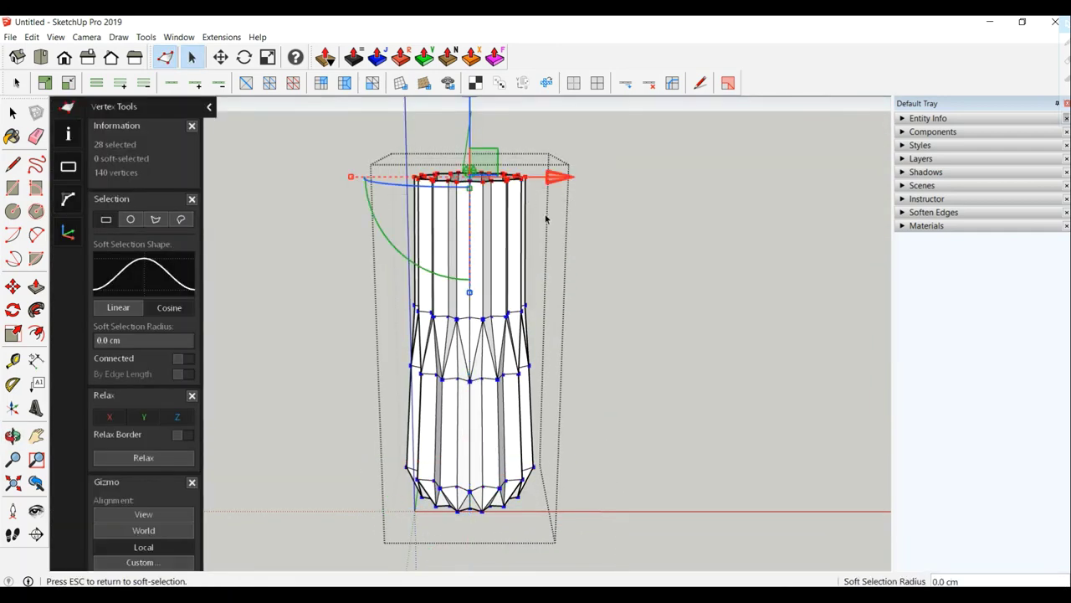
left_click_drag(350, 180, 534, 346)
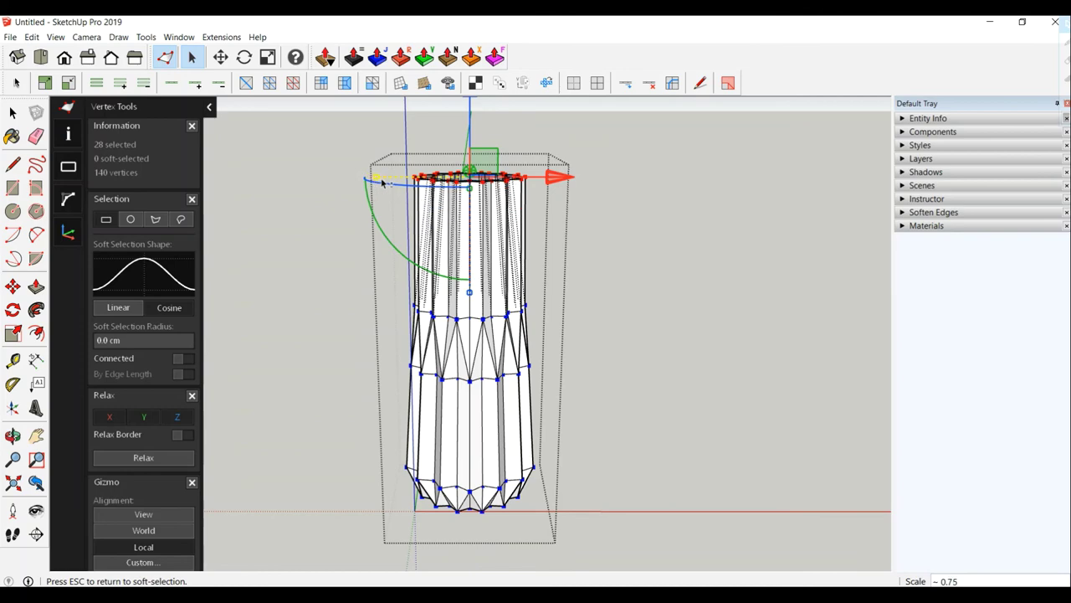
mouse_move(533, 347)
middle_mouse_down()
mouse_move(531, 275)
mouse_move(346, 326)
middle_mouse_up()
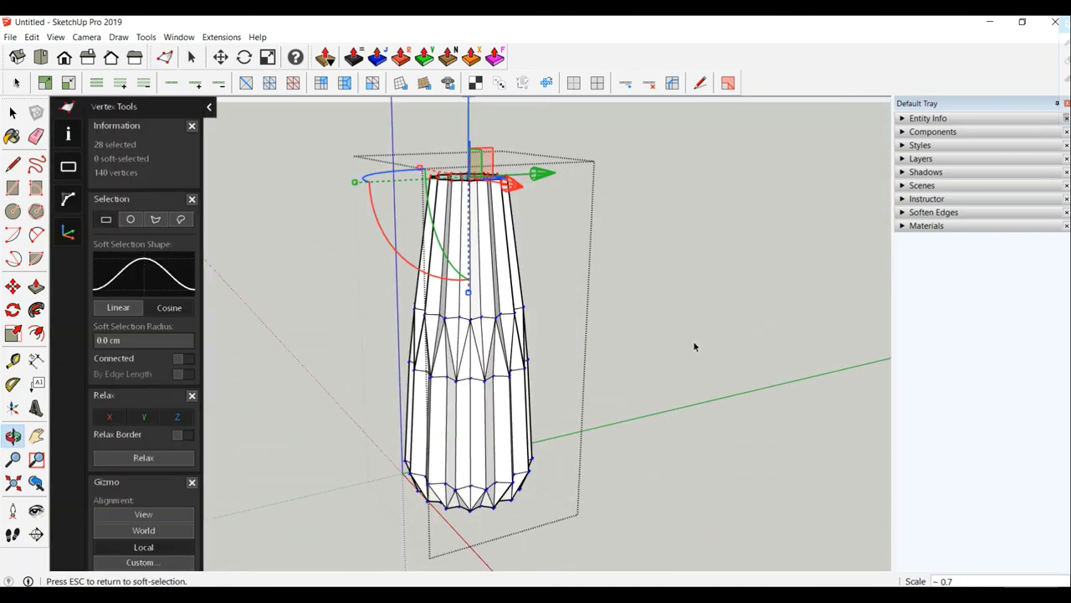
mouse_move(426, 354)
middle_mouse_down()
mouse_move(287, 312)
mouse_move(535, 344)
middle_mouse_up()
key("v")
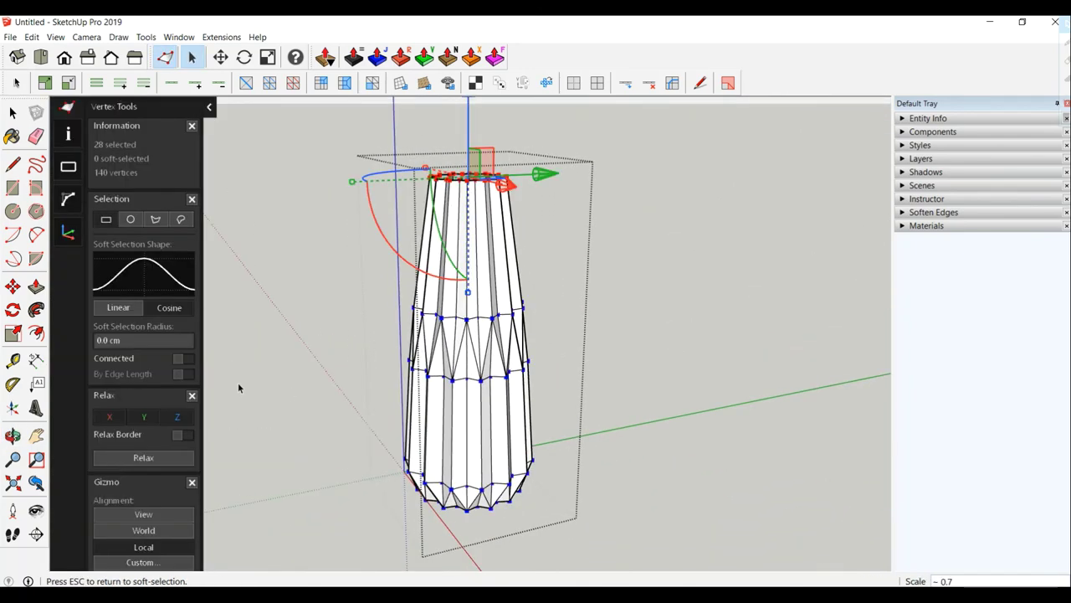
mouse_move(284, 376)
middle_mouse_down()
mouse_move(240, 254)
mouse_move(218, 273)
mouse_move(192, 475)
mouse_move(249, 318)
middle_mouse_up()
key("v")
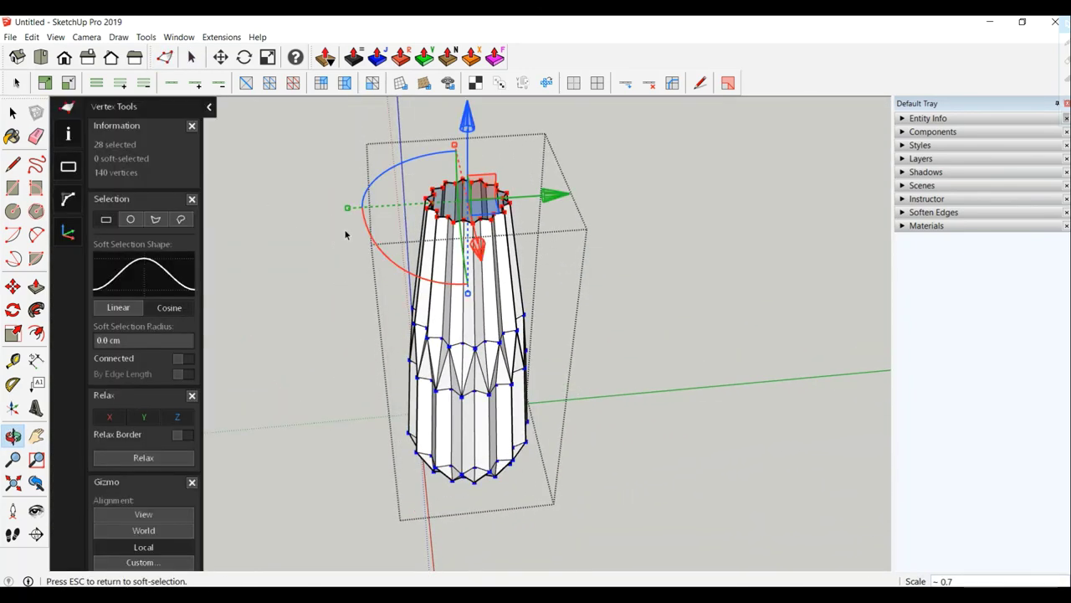
mouse_move(345, 209)
left_mouse_down()
mouse_move(362, 214)
mouse_move(382, 304)
left_mouse_up()
mouse_move(383, 304)
middle_mouse_down()
mouse_move(378, 201)
mouse_move(605, 411)
mouse_move(602, 287)
mouse_move(605, 332)
mouse_move(579, 343)
middle_mouse_up()
Fine-tune the middle vertex rings to about 1.03, then exit vertex editing
key("v")
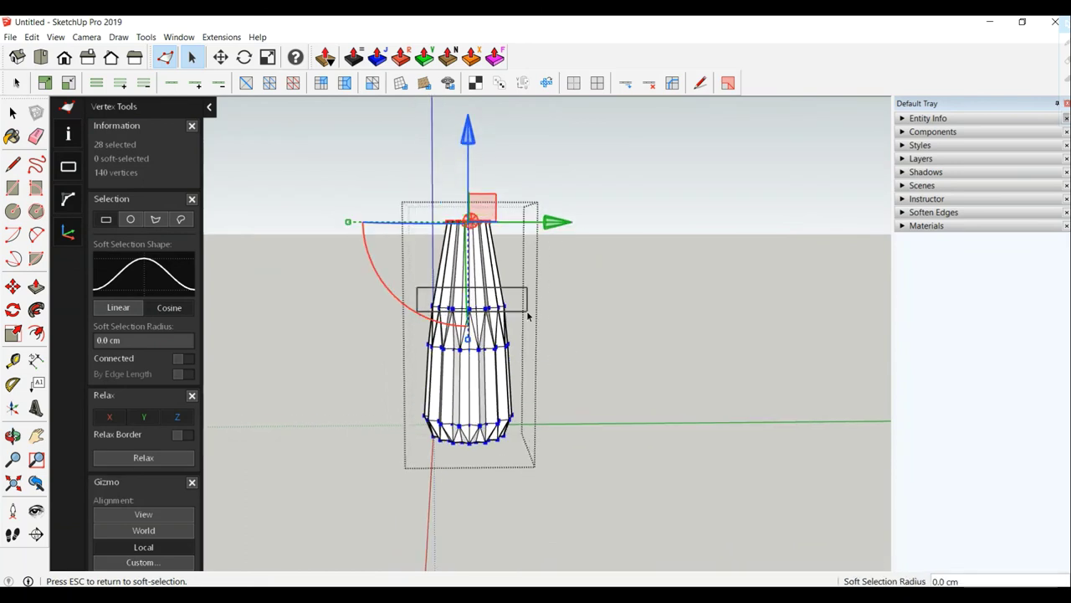
left_click_drag(519, 316, 527, 315)
left_click_drag(349, 310, 352, 311)
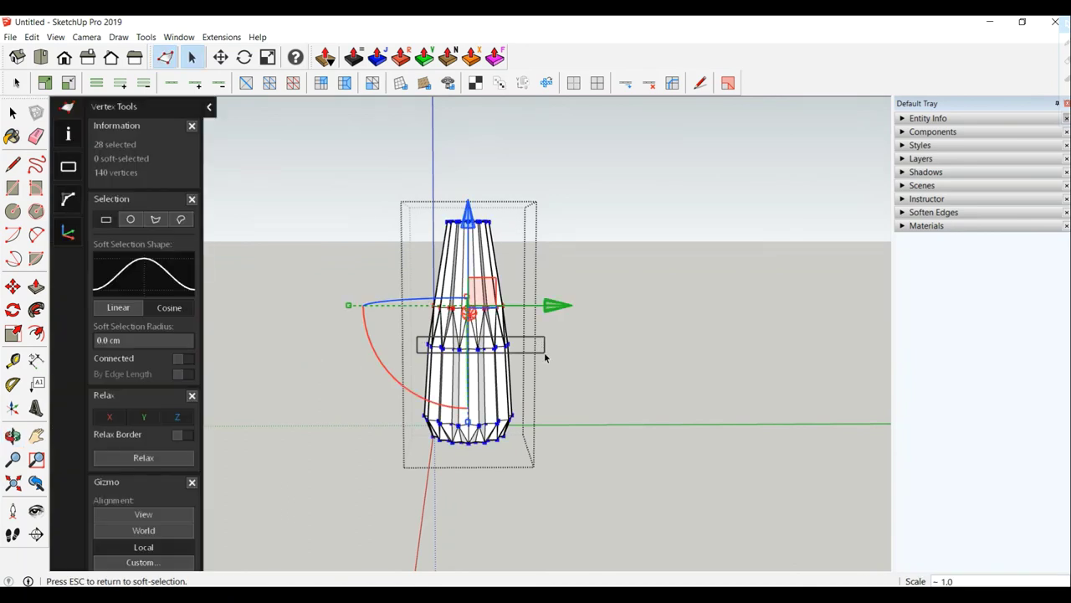
left_click_drag(545, 357, 545, 357)
left_click_drag(352, 345, 356, 348)
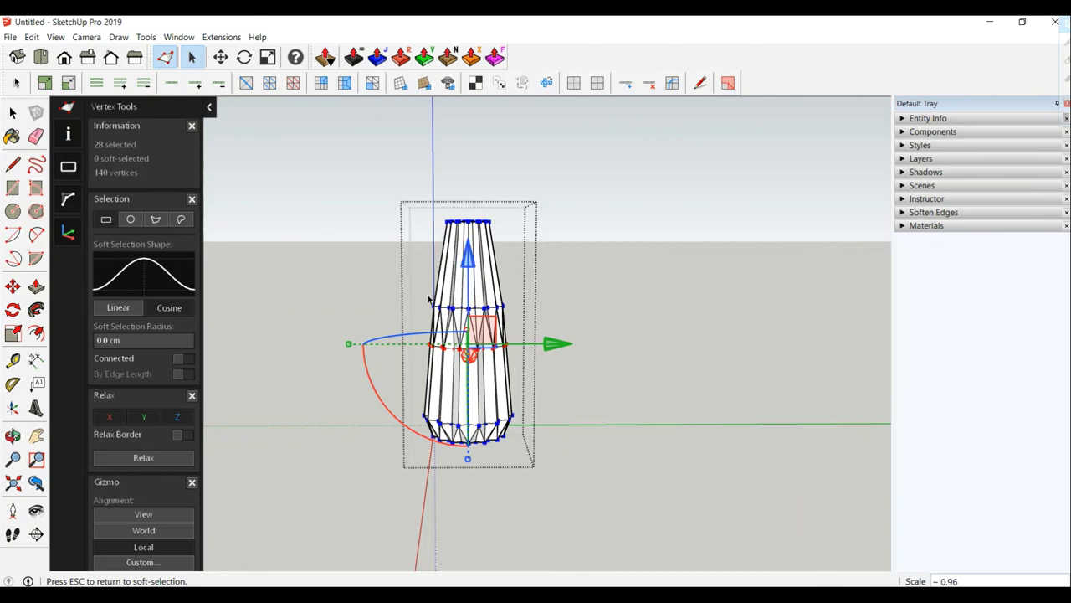
left_click_drag(348, 348, 348, 349)
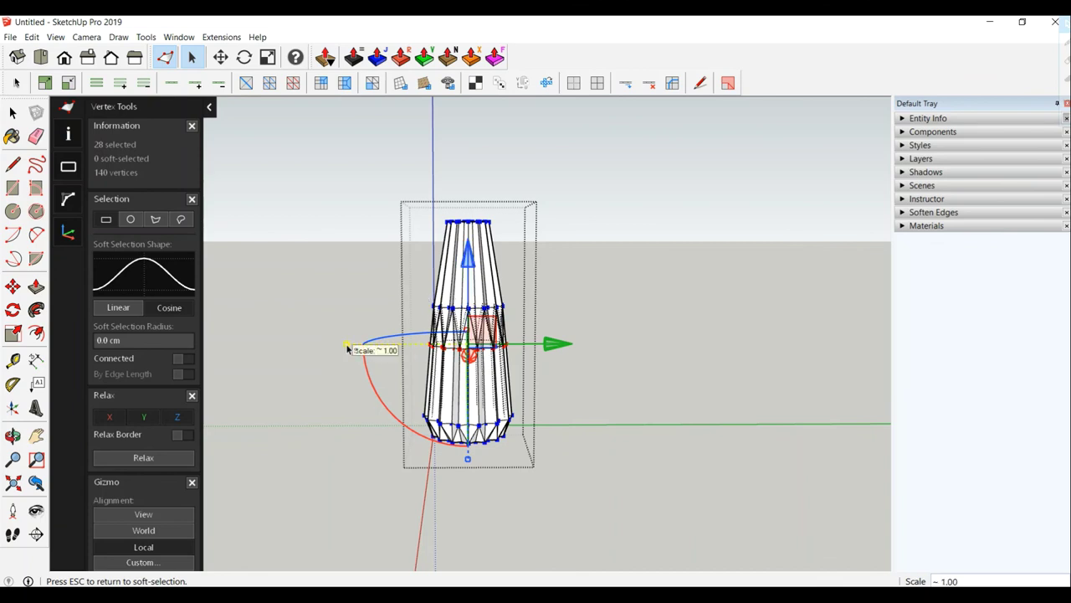
left_click_drag(348, 349, 344, 352)
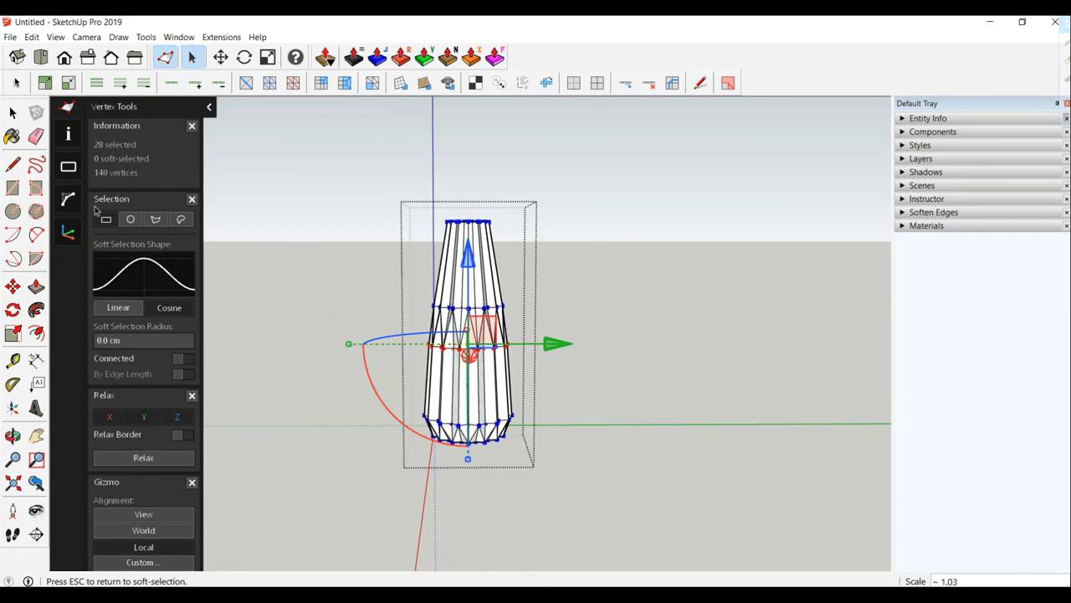
left_click(12, 112)
mouse_move(310, 265)
middle_mouse_down()
mouse_move(457, 426)
mouse_move(311, 420)
mouse_move(313, 451)
mouse_move(713, 447)
mouse_move(667, 263)
mouse_move(593, 407)
mouse_move(512, 376)
middle_mouse_up()
Select all the vase's faces and thicken its walls outward with JointPushPull Round
left_click(513, 377)
scroll(393, 338, "up", 2)
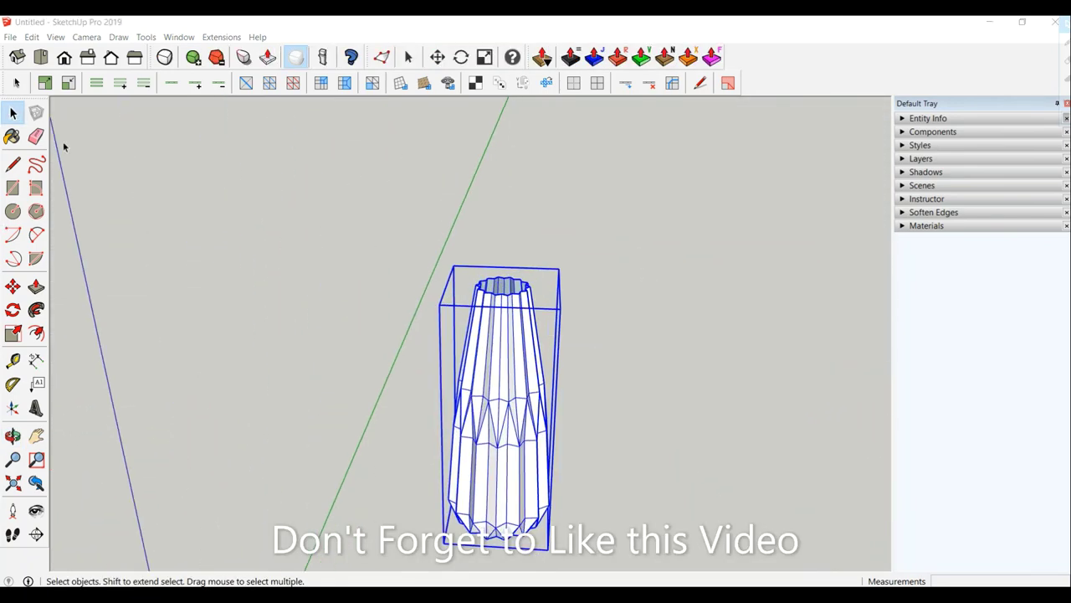
triple_click(477, 329)
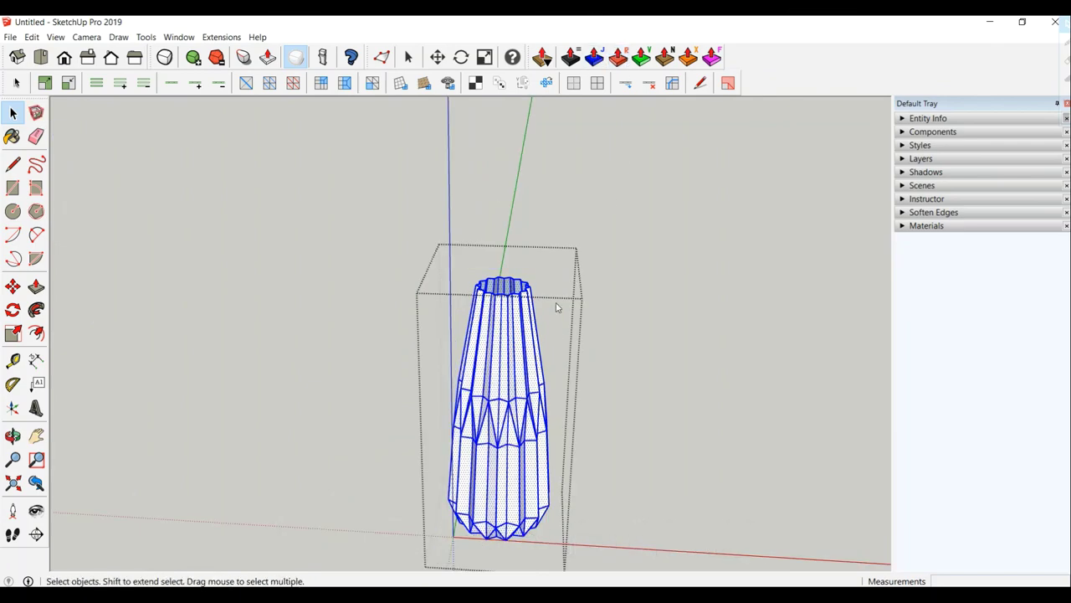
key("j")
scroll(518, 319, "up", 2)
scroll(518, 319, "up", 2)
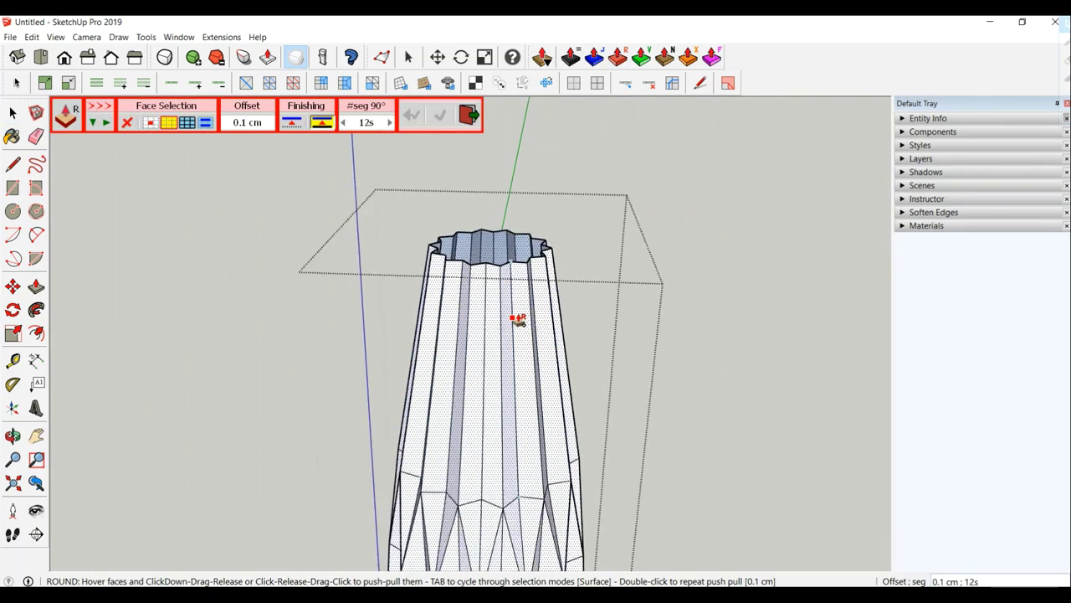
left_click(522, 302)
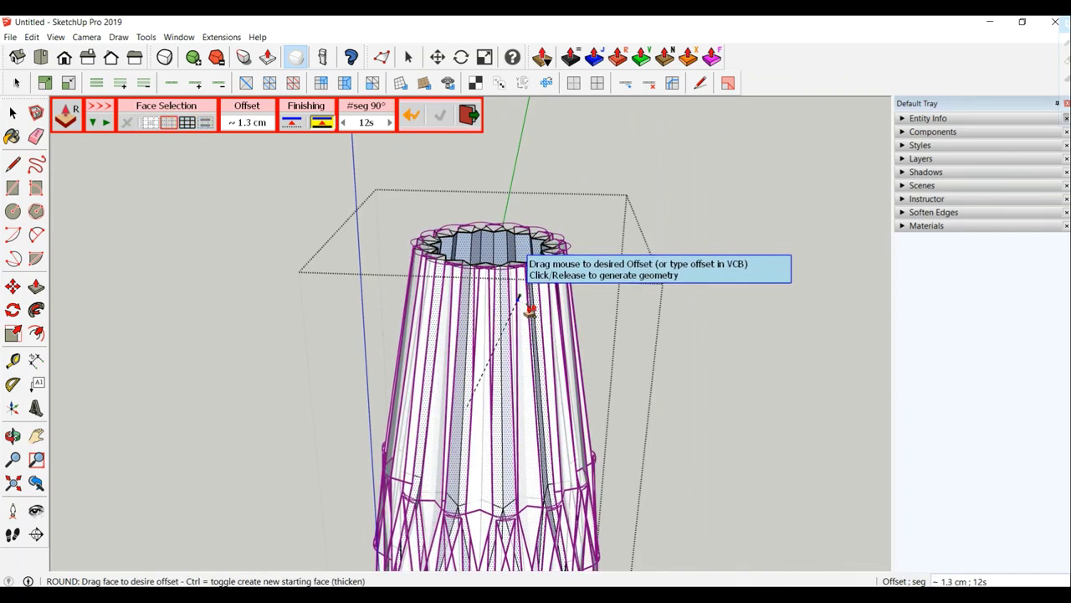
type("0.2;6s")
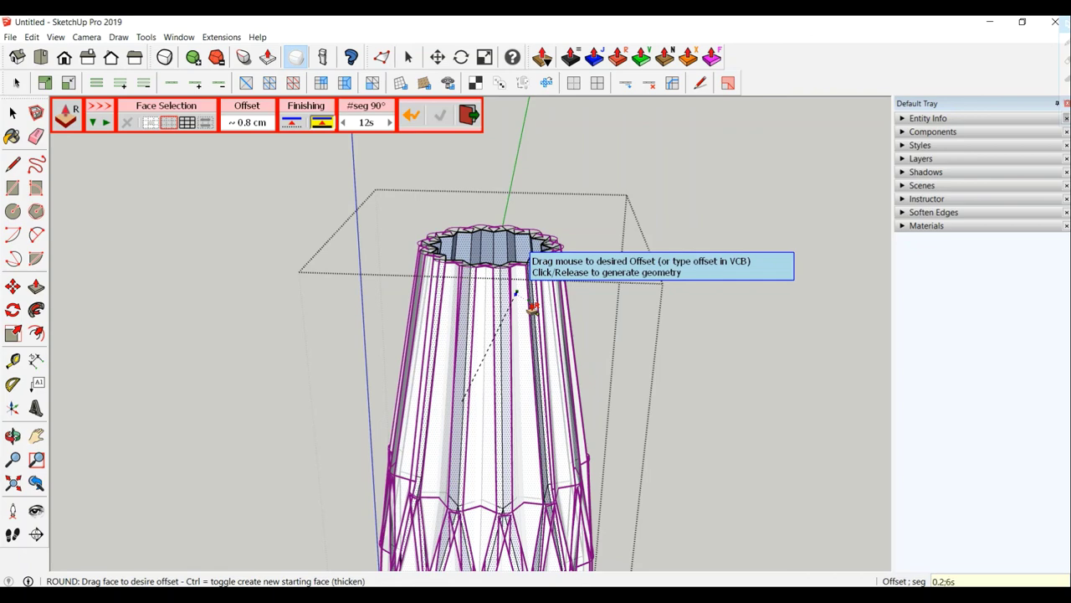
key("Return")
Paint the tallest, leftmost vase cyan
key("o")
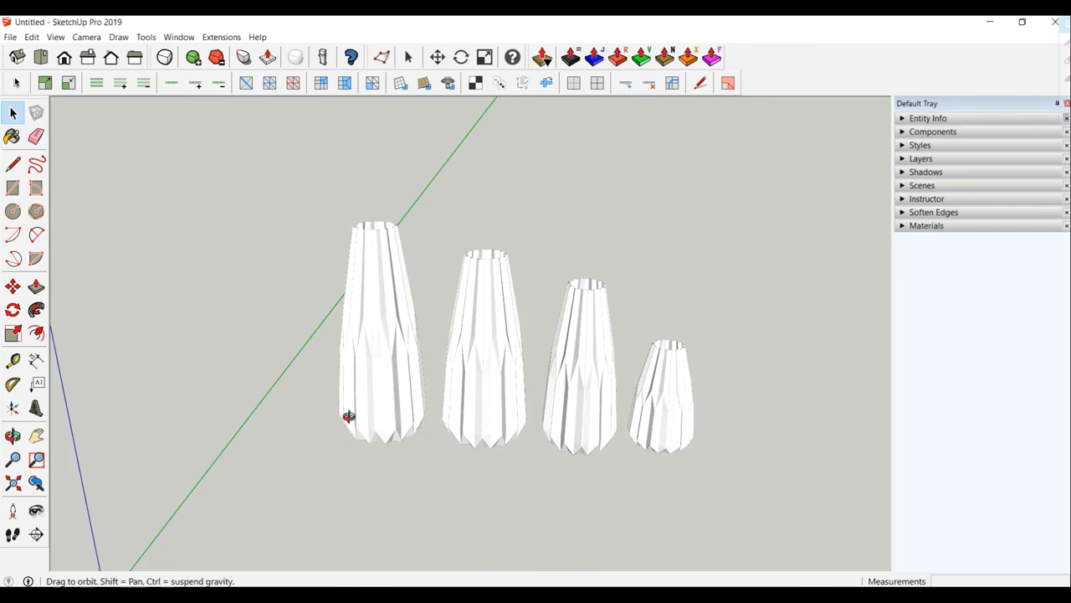
left_click_drag(347, 419, 358, 456)
key("space")
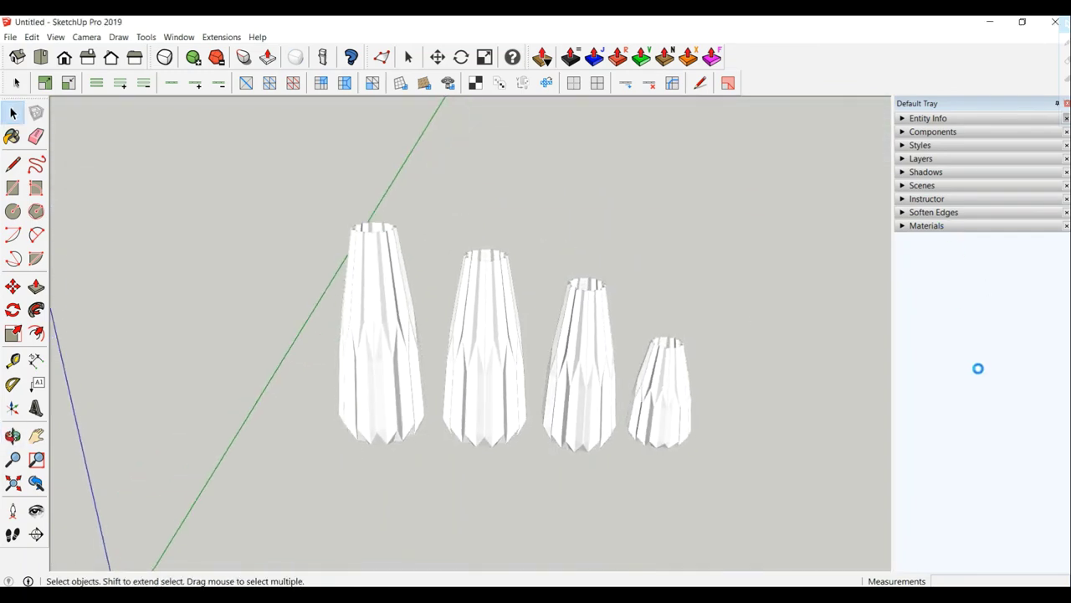
scroll(974, 404, "down", 2)
scroll(973, 404, "down", 2)
scroll(974, 404, "down", 2)
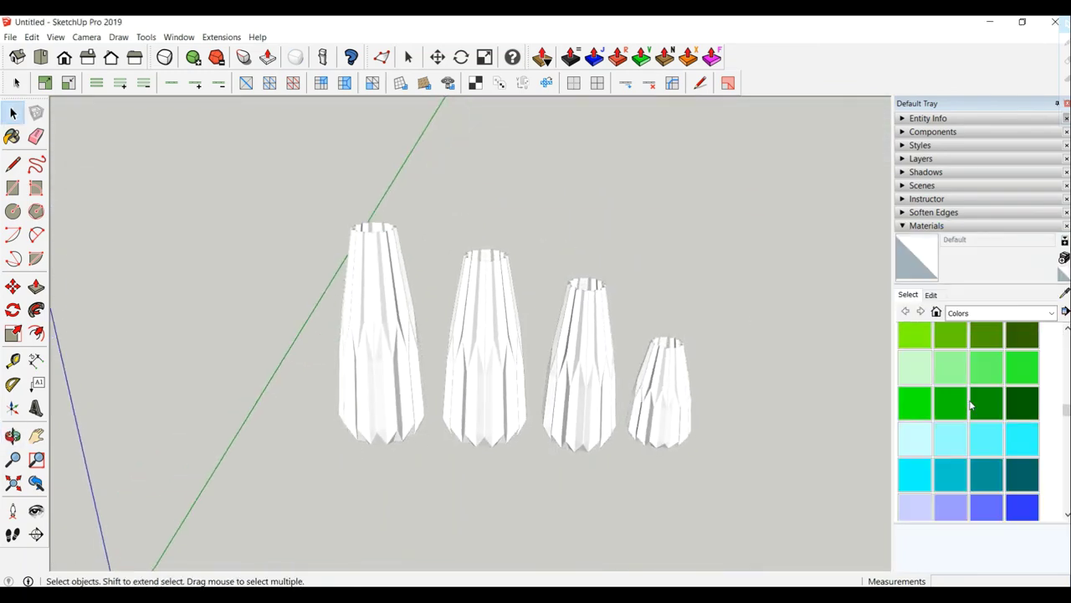
scroll(971, 405, "down", 2)
left_click(945, 415)
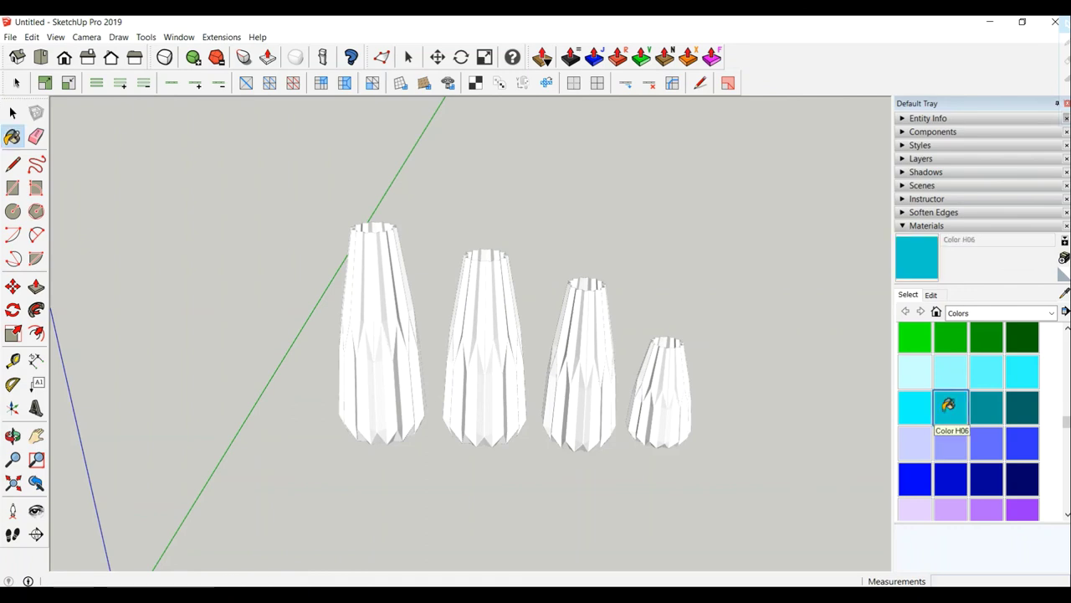
left_click(380, 373)
Paint the second vase and the smallest vase light green
scroll(949, 379, "down", 3)
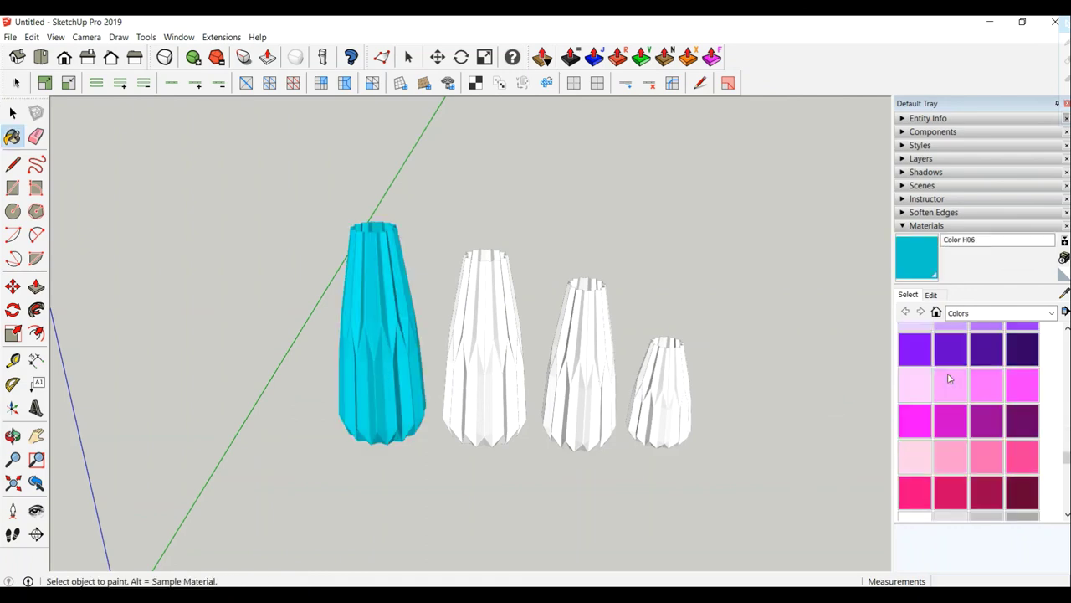
scroll(949, 378, "up", 3)
scroll(949, 378, "up", 3)
scroll(948, 373, "down", 1)
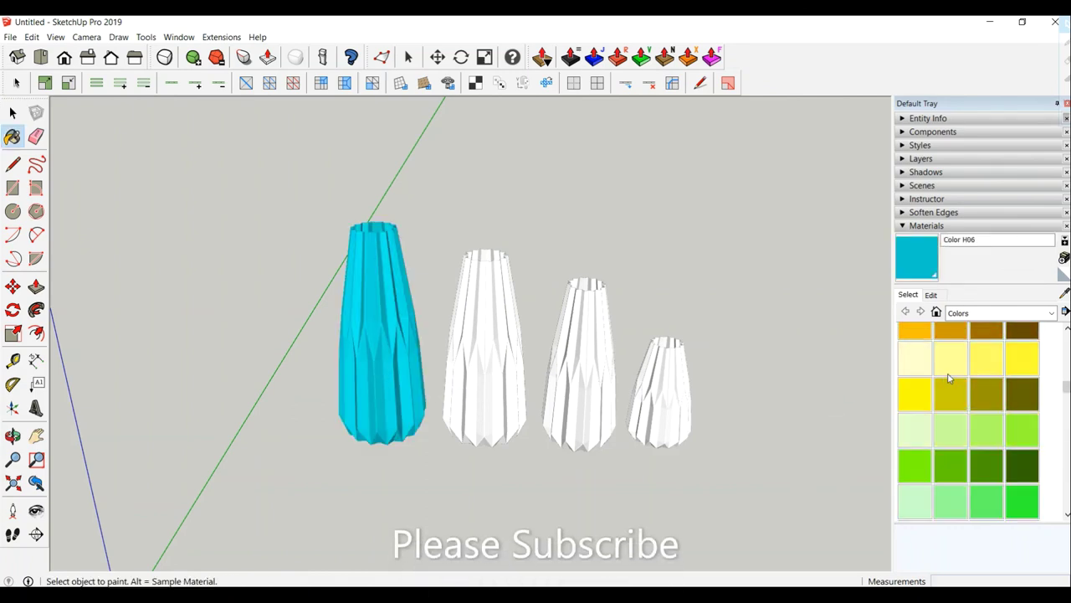
left_click(950, 430)
left_click(480, 345)
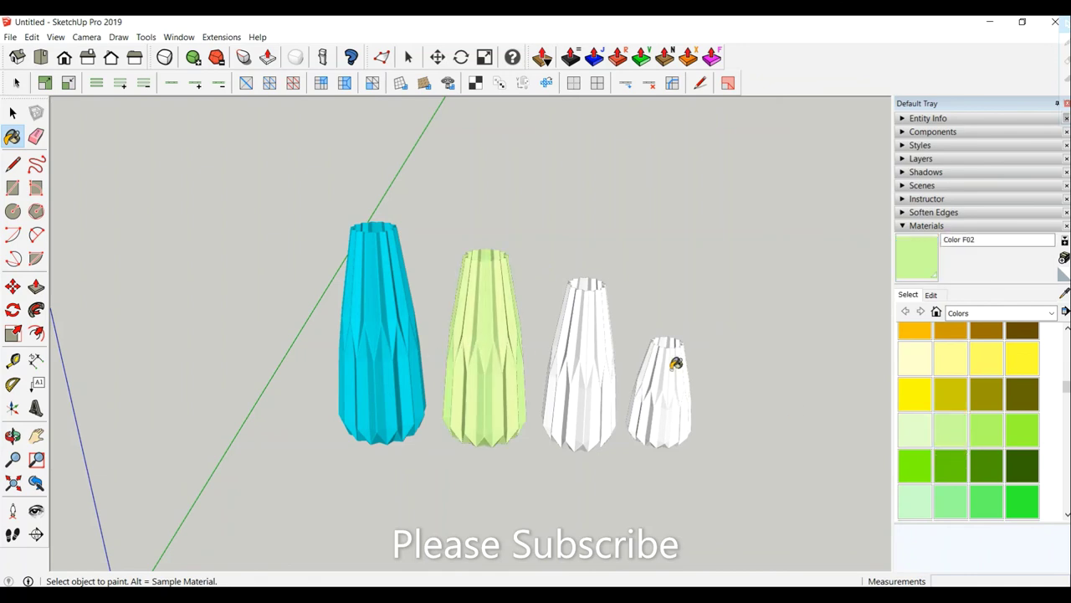
left_click(676, 364)
Paint the third vase pale grey-white from the Colors collection
left_click(983, 315)
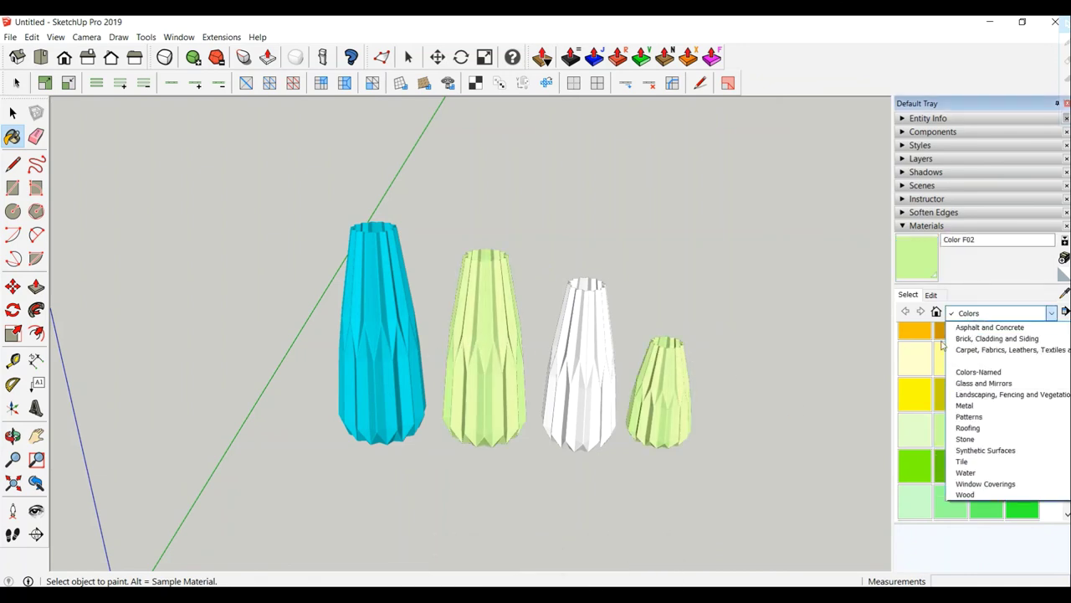
left_click(910, 367)
scroll(912, 380, "down", 5)
scroll(921, 393, "down", 5)
scroll(920, 392, "down", 3)
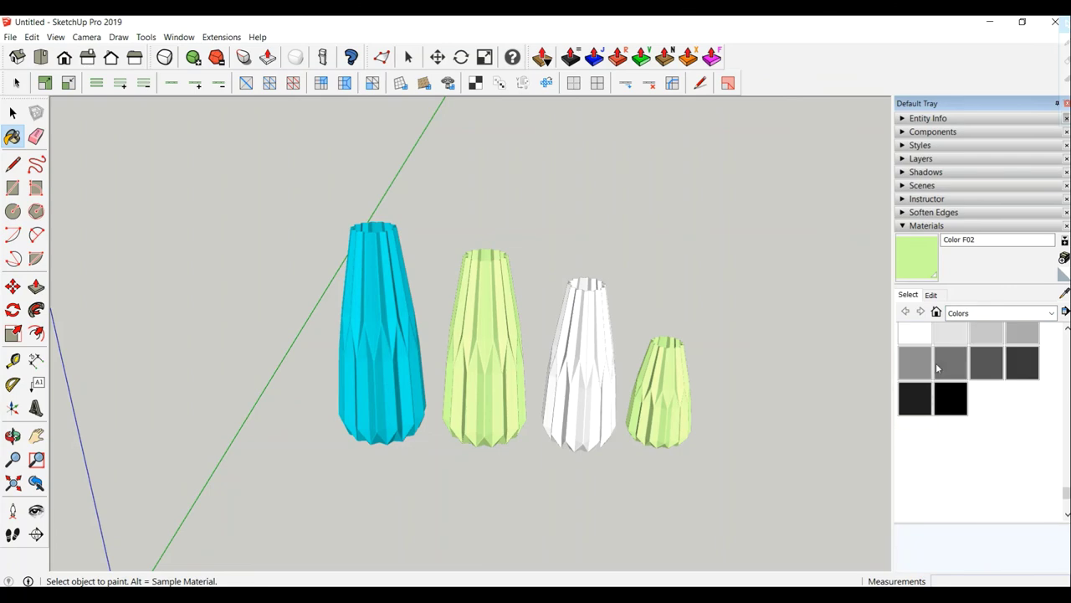
left_click(952, 343)
left_click(575, 358)
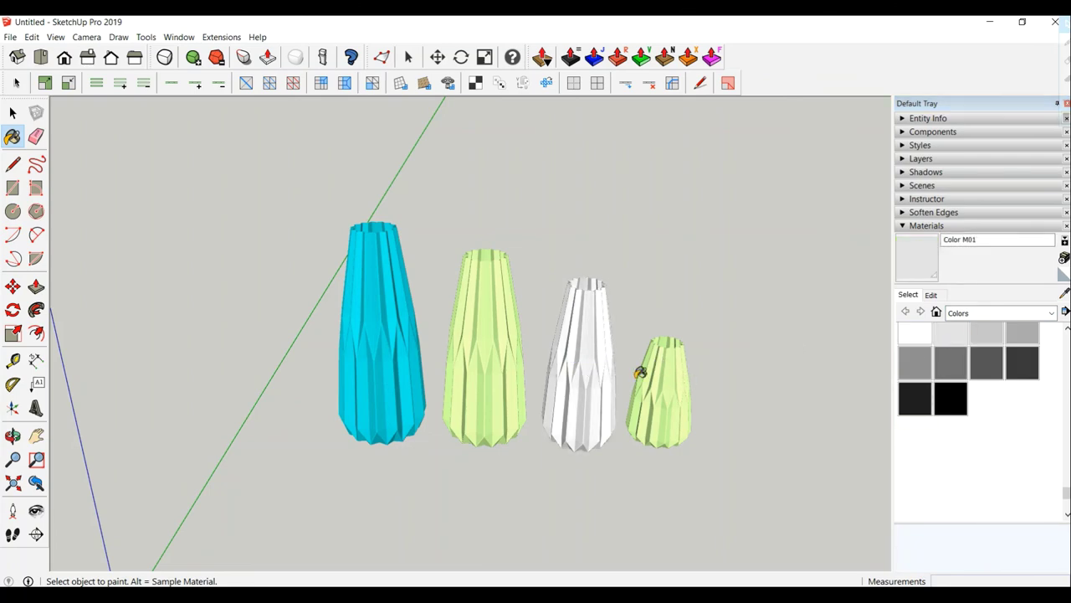
mouse_move(640, 373)
middle_mouse_down()
mouse_move(647, 289)
mouse_move(268, 329)
mouse_move(348, 314)
mouse_move(285, 313)
mouse_move(725, 335)
mouse_move(409, 359)
mouse_move(662, 367)
middle_mouse_up()
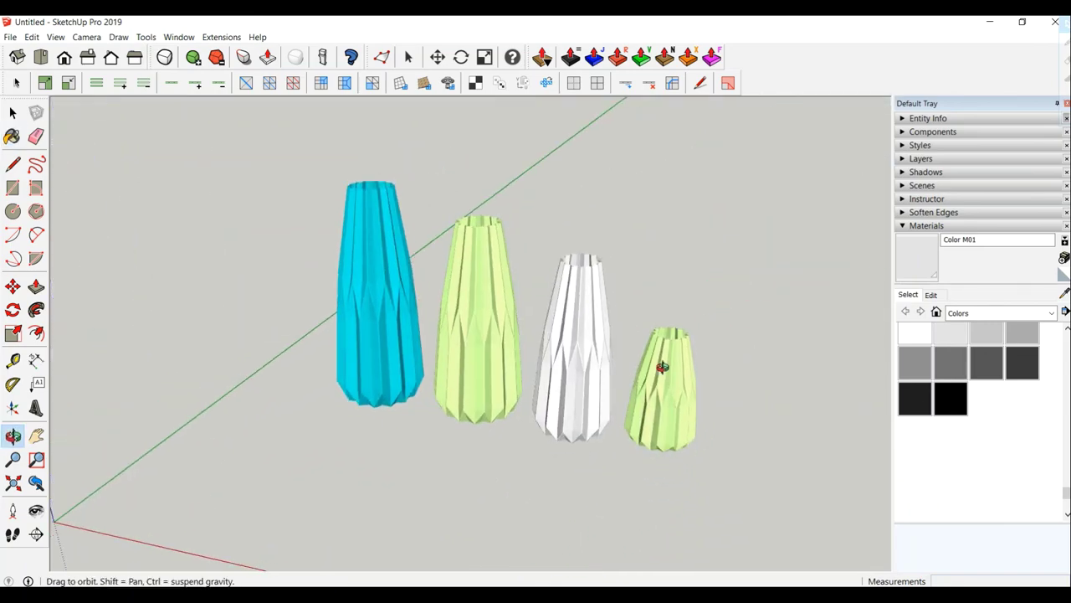